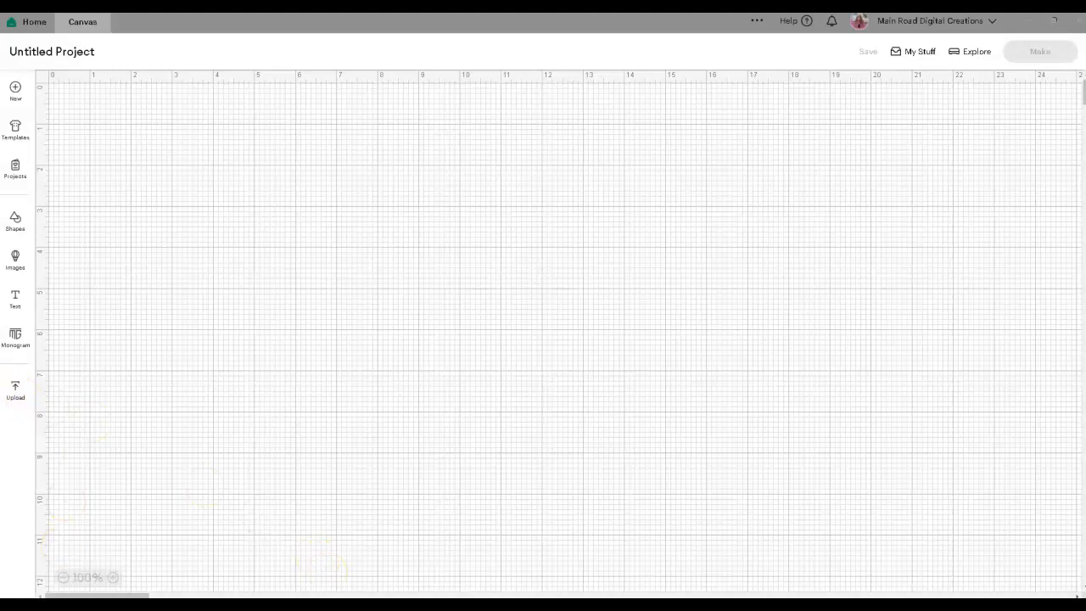
- Upload the MRDC Mama Fueled SVG file from its folder and add the design to the canvas
left_click(15, 388)
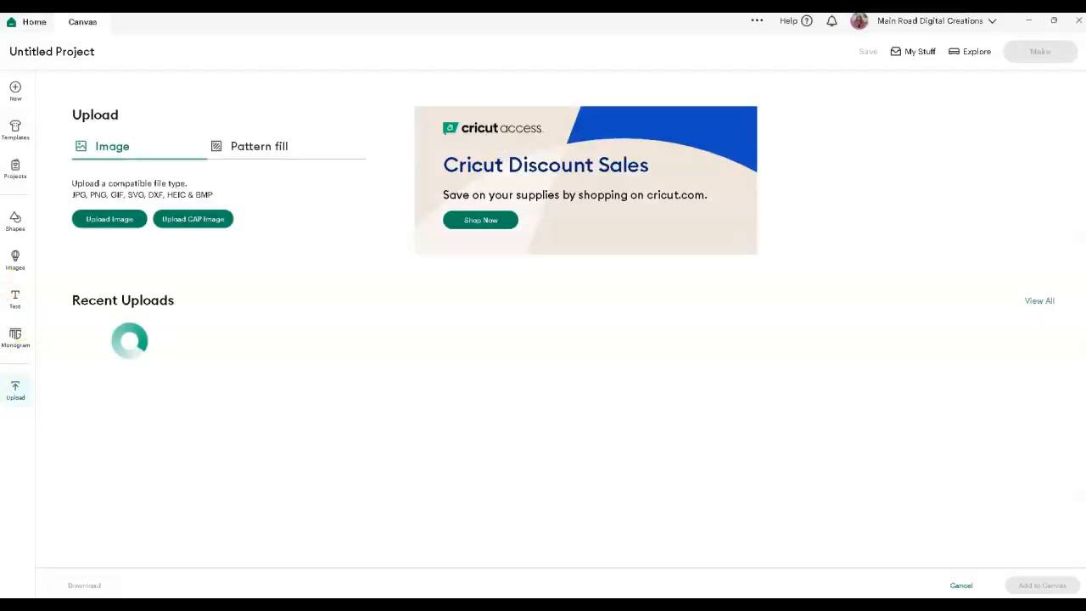
left_click(106, 217)
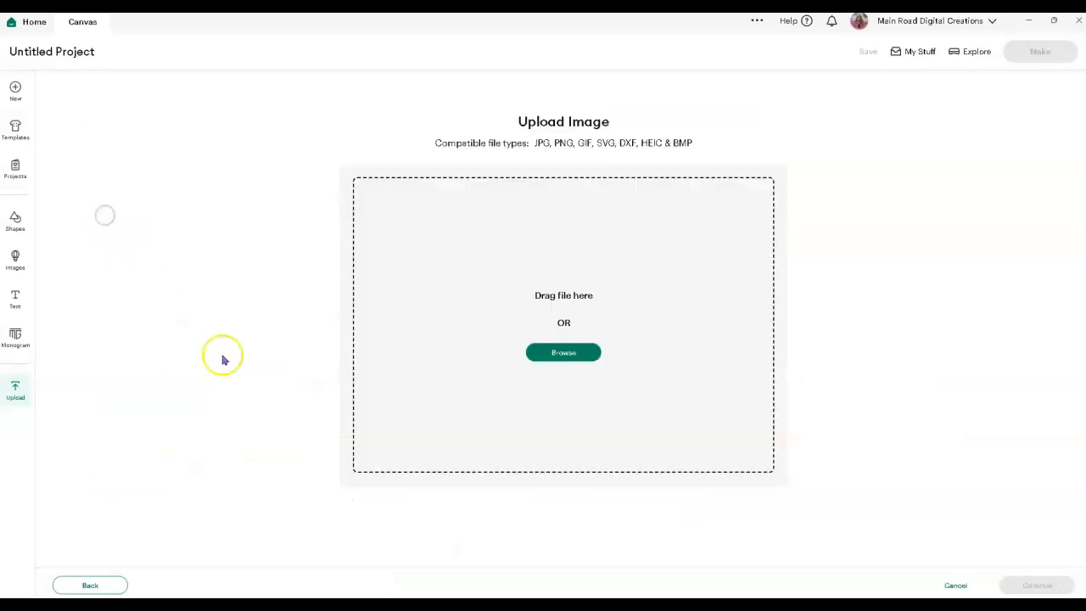
left_click(314, 583)
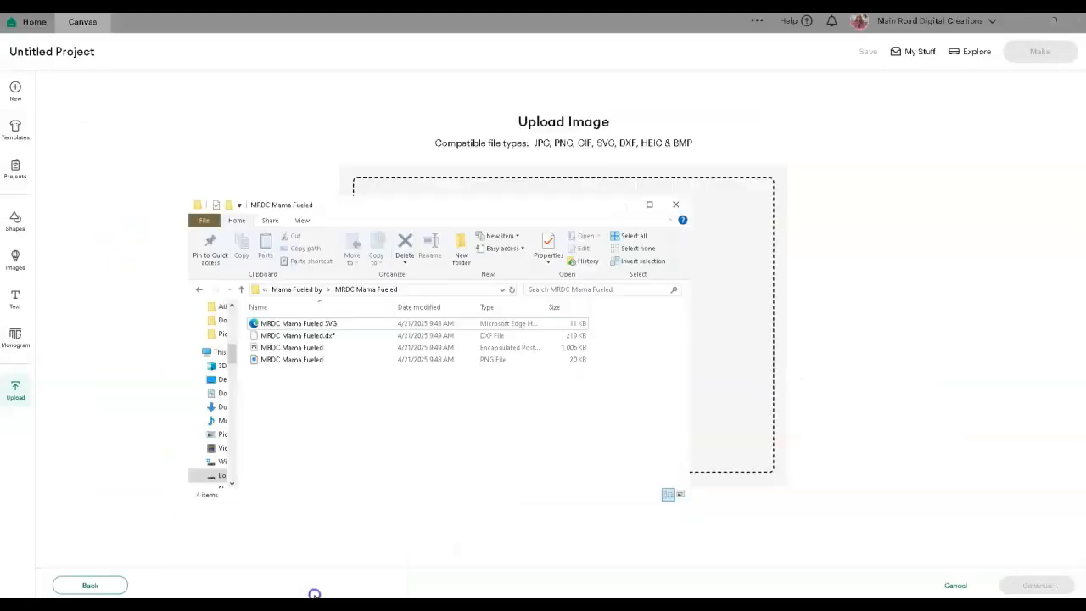
left_click(310, 324)
left_click_drag(311, 324, 734, 309)
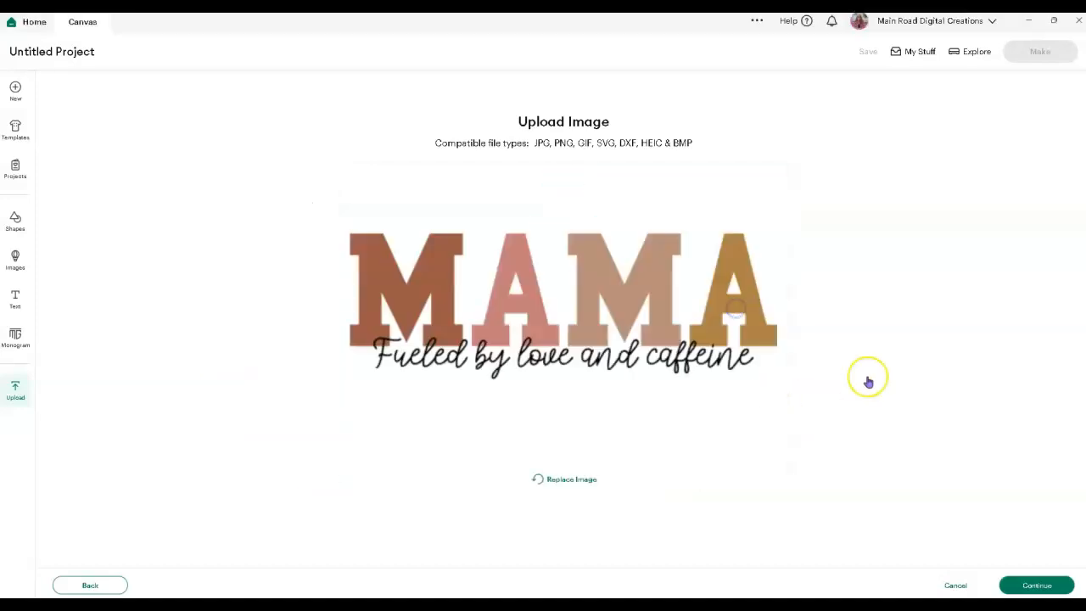
left_click(1035, 584)
left_click(1037, 584)
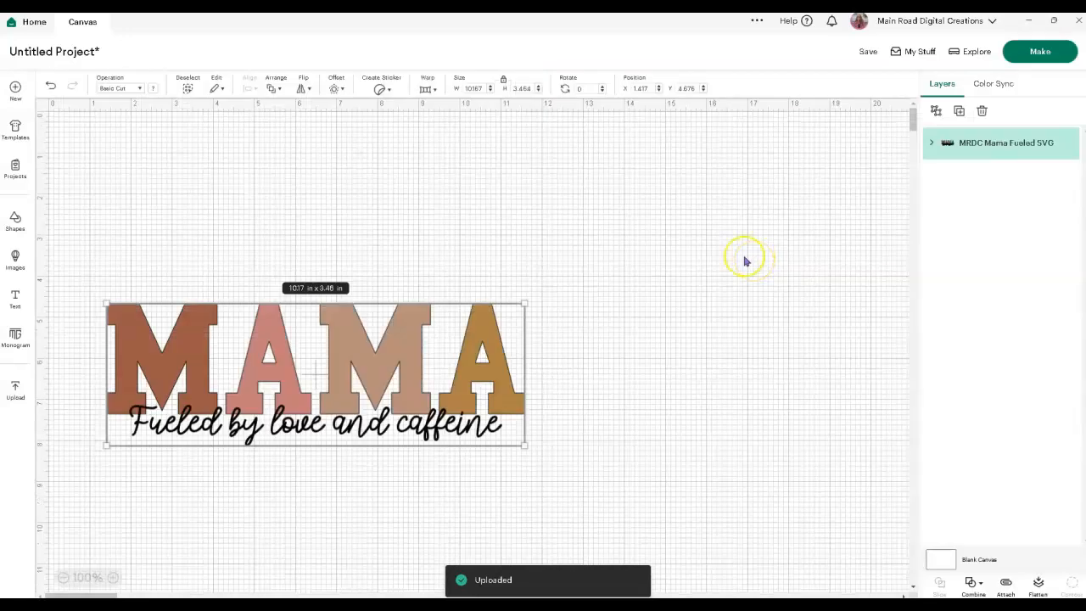
- Move the Mama design higher on the canvas and duplicate it three times
left_click_drag(380, 342, 387, 246)
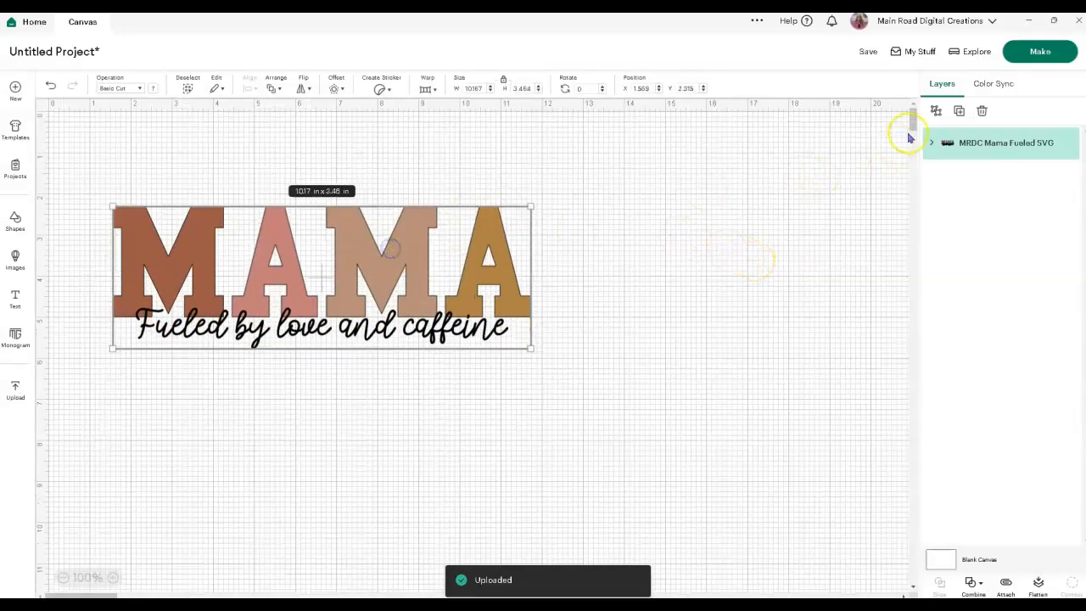
left_click(957, 117)
left_click(958, 117)
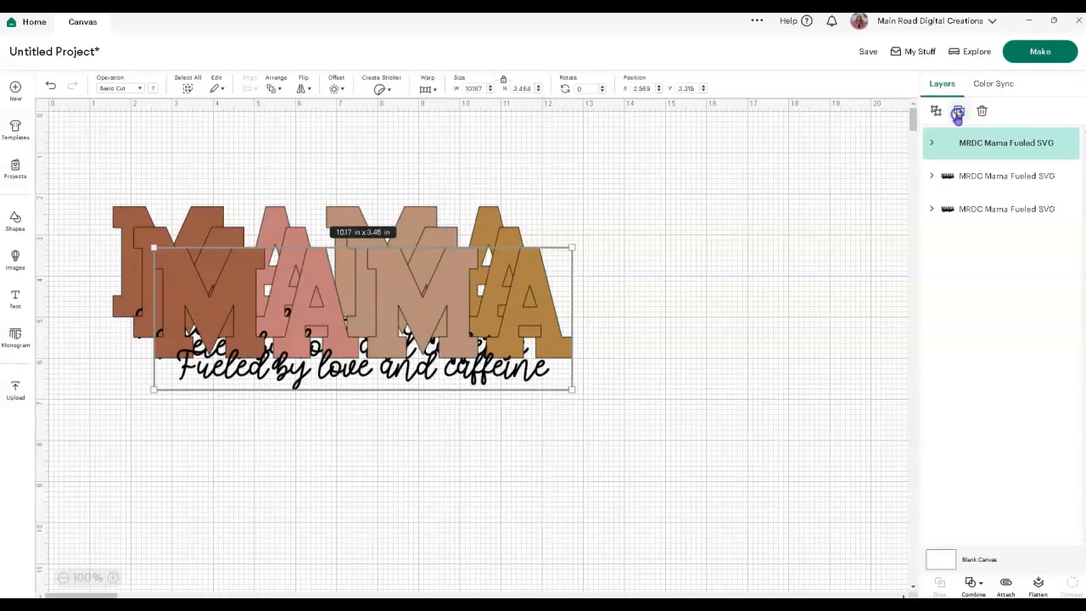
left_click(958, 117)
- Hide the three lower copies of the design in the layer stack and reposition the remaining visible copy
left_click(1053, 244)
left_click(1045, 209)
left_click(1062, 176)
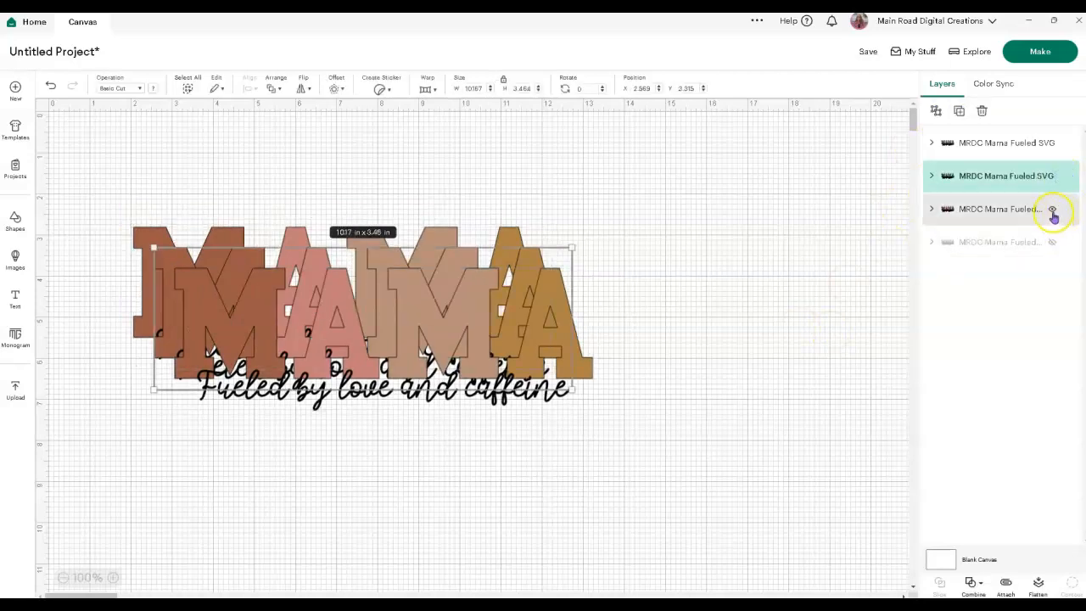
left_click(1052, 215)
left_click_drag(558, 351, 661, 373)
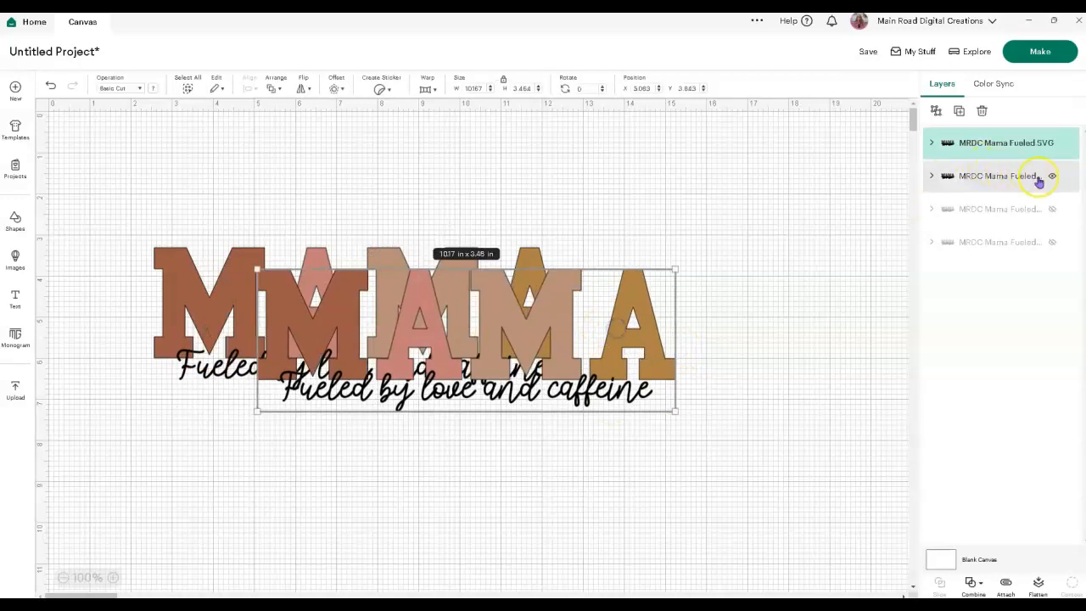
left_click(1051, 176)
left_click_drag(553, 313, 453, 280)
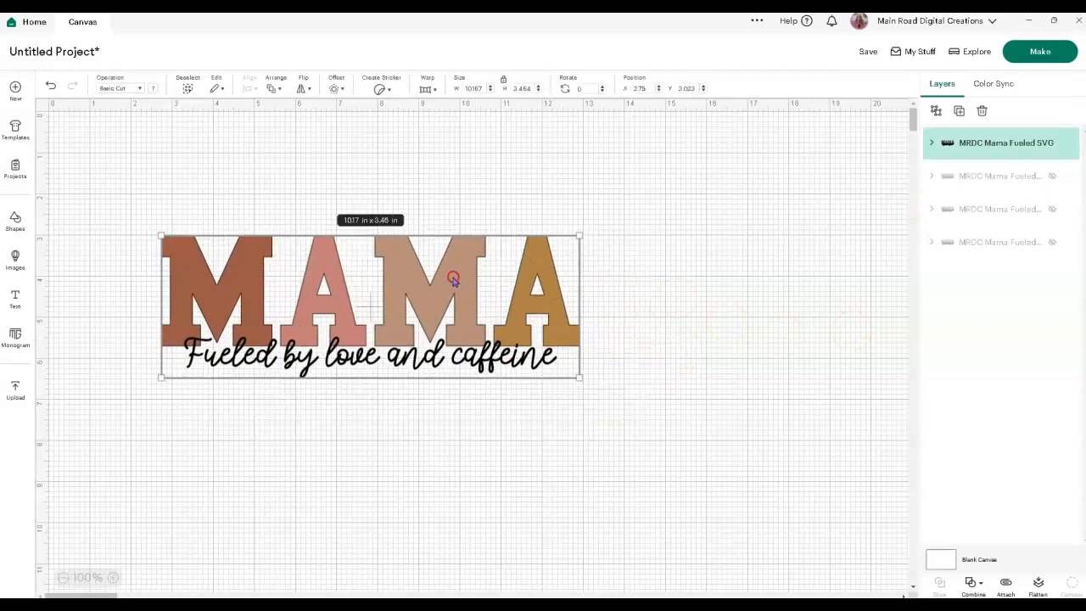
- Ungroup the visible design so the phrase separates from the MAMA letters, and expand the letters' group
right_click(454, 278)
left_click(480, 212)
left_click(749, 306)
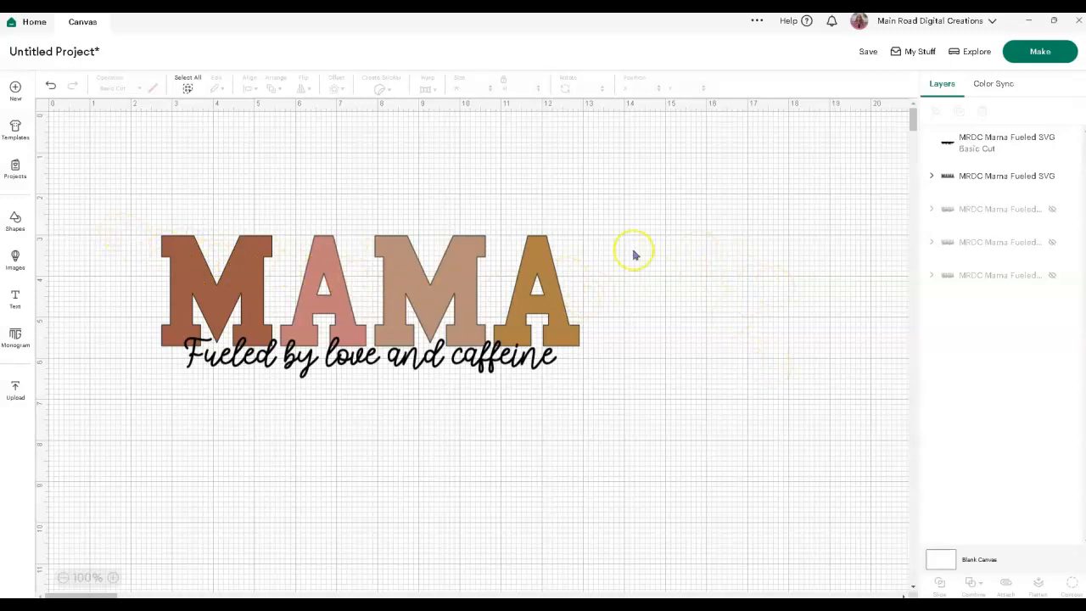
left_click(932, 176)
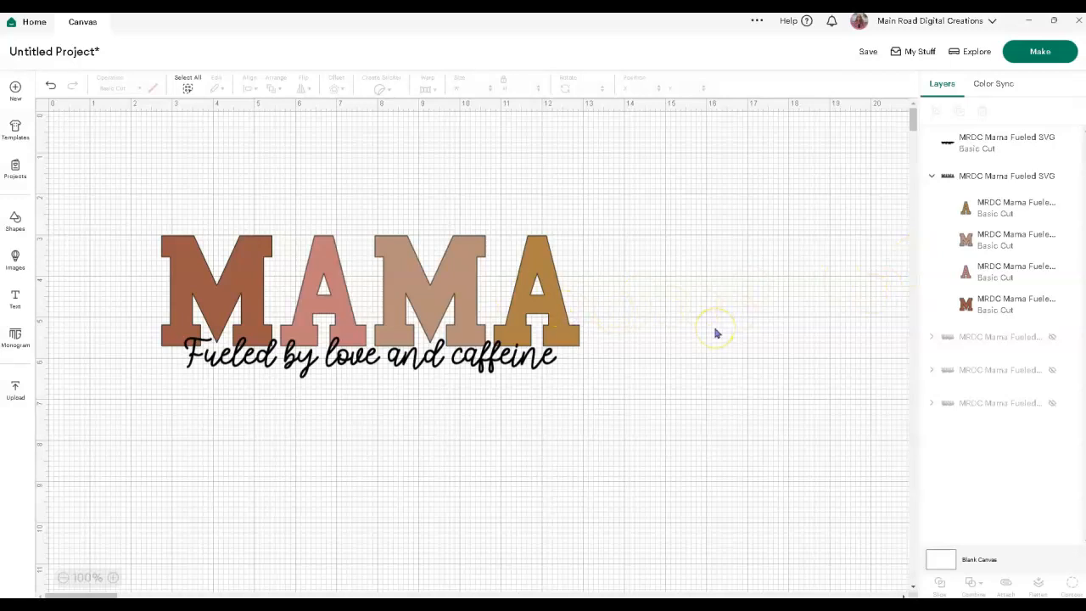
- Select the phrase and the MAMA letters together and shift them slightly down and to the right
left_click(115, 578)
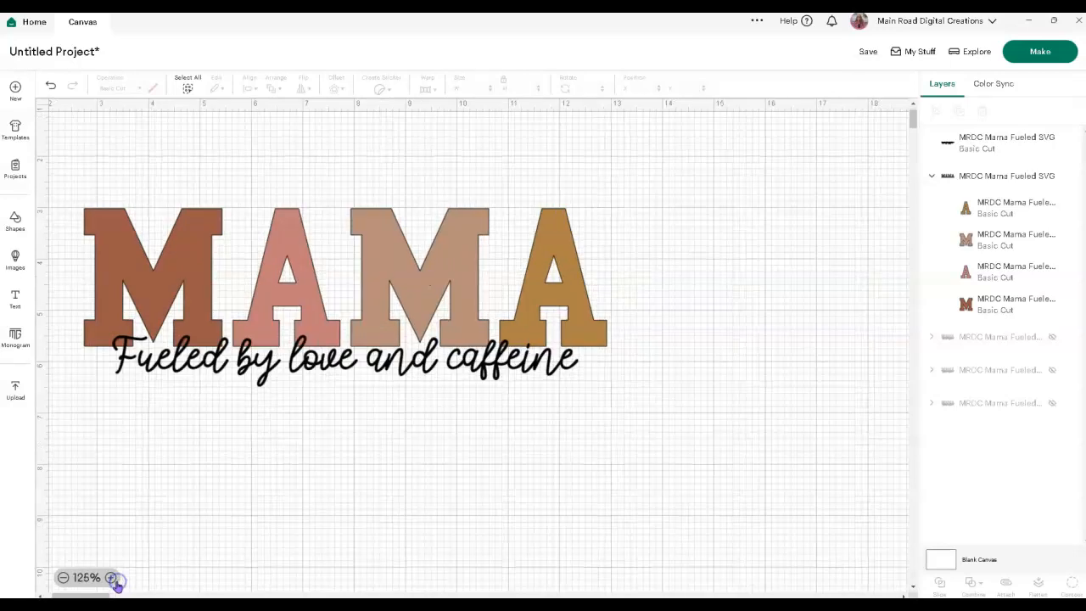
left_click_drag(698, 472, 157, 182)
left_click_drag(282, 242, 318, 257)
left_click(306, 444)
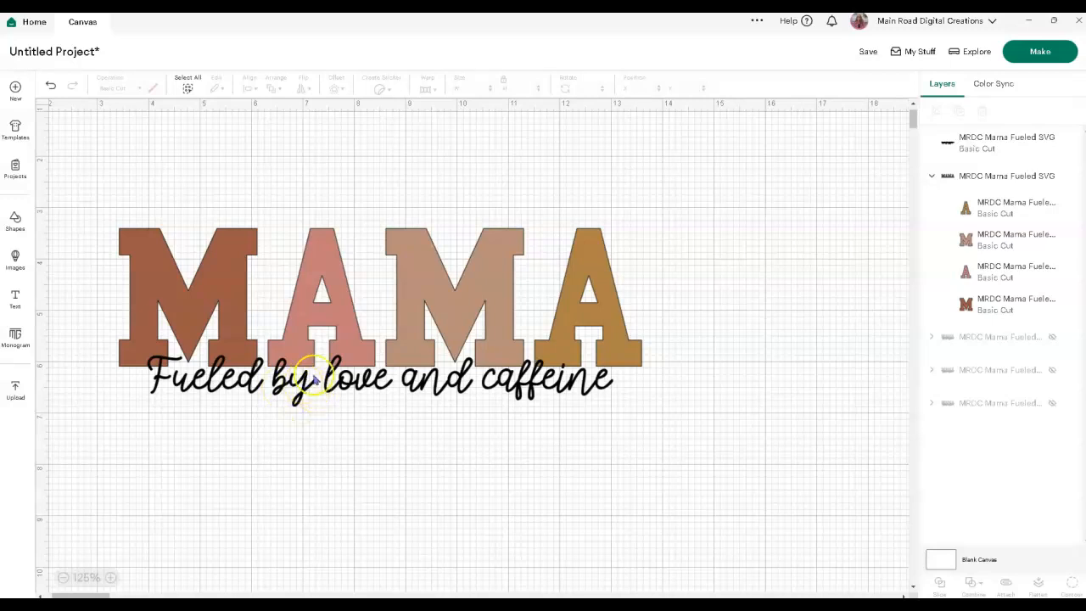
- Add a 0.05 in offset with rounded corners around the "Fueled by love and caffeine" phrase
left_click(367, 384)
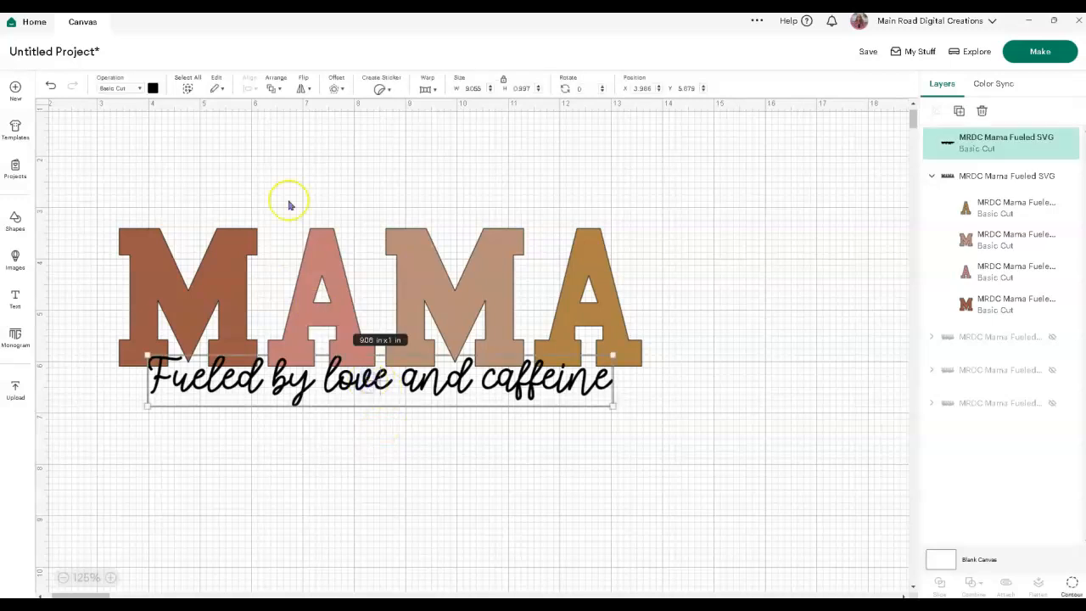
left_click(335, 88)
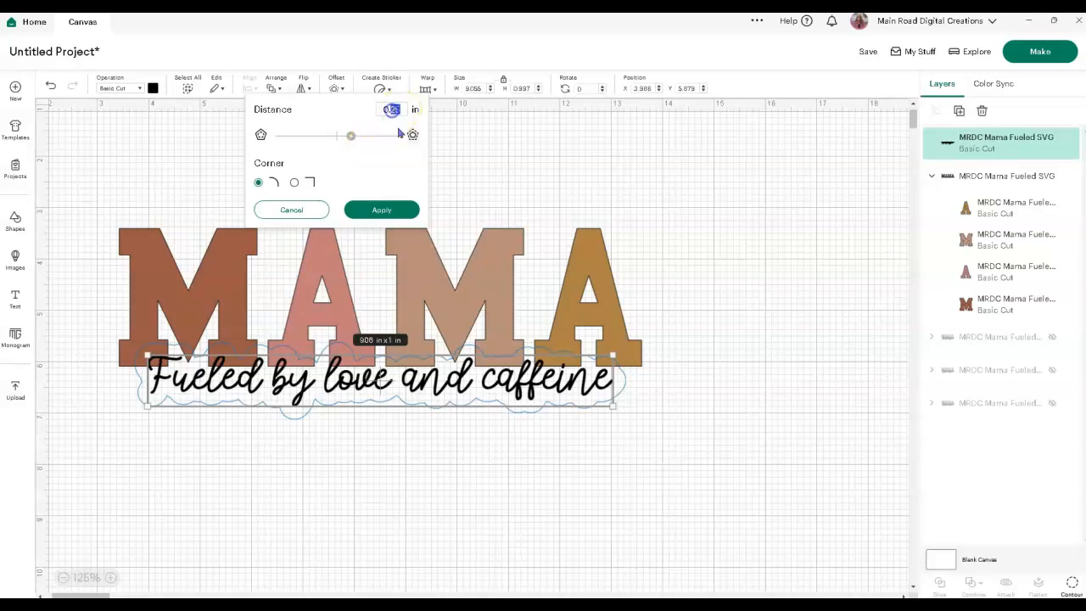
key("Return")
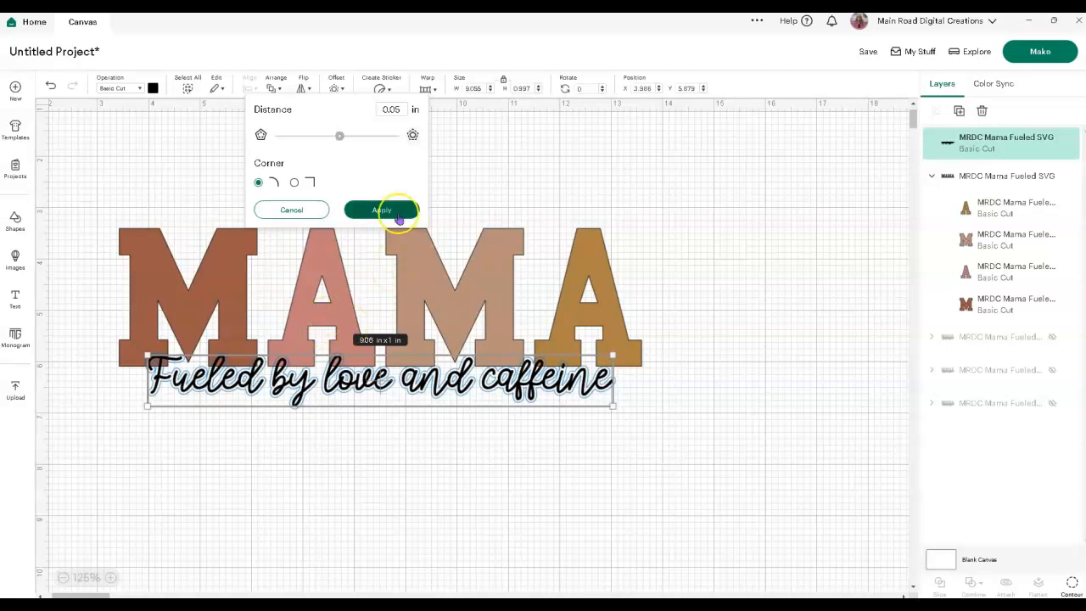
left_click(393, 211)
left_click(732, 424)
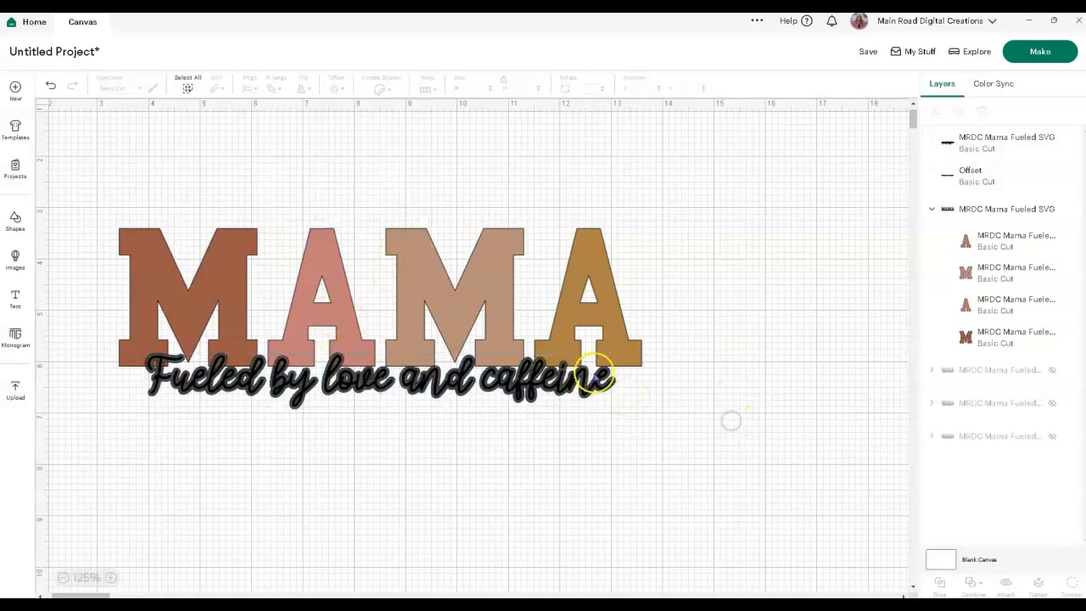
- Change the phrase's offset layer to light green
left_click(962, 193)
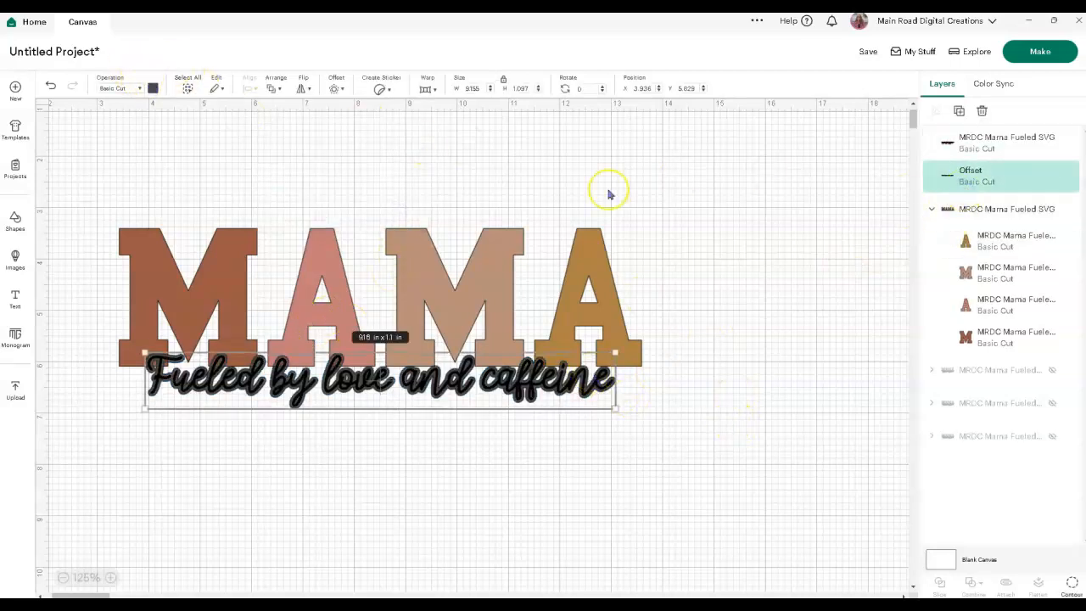
left_click(966, 148)
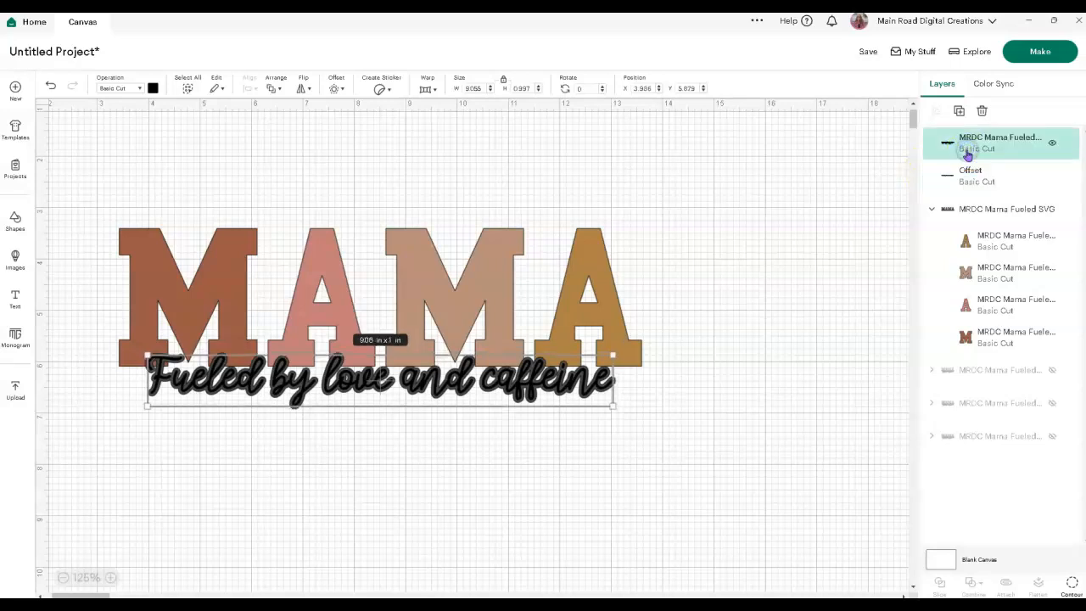
left_click(972, 169)
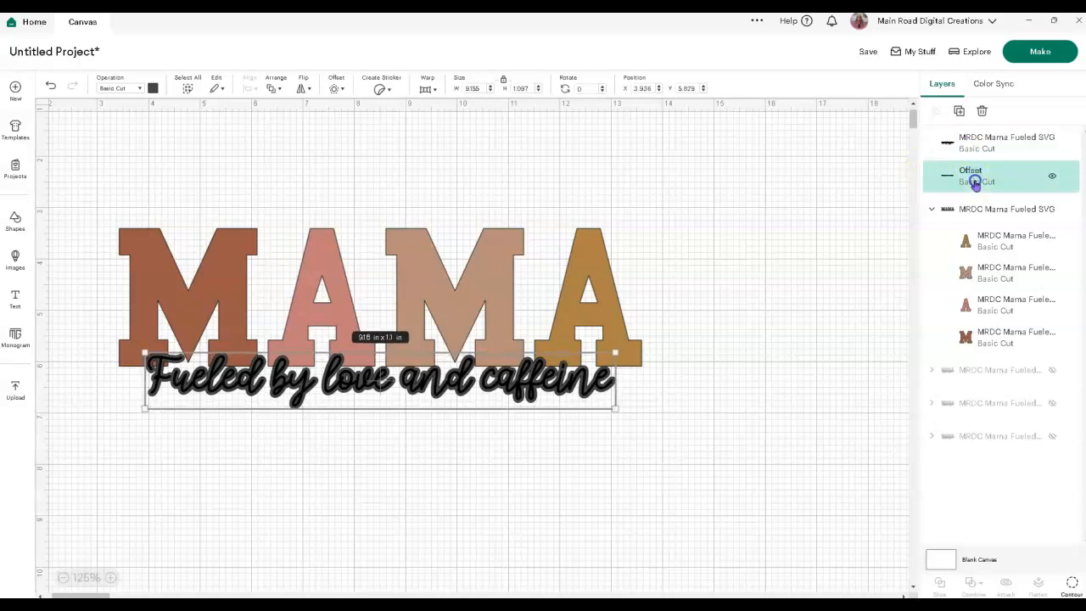
left_click(153, 89)
left_click(222, 158)
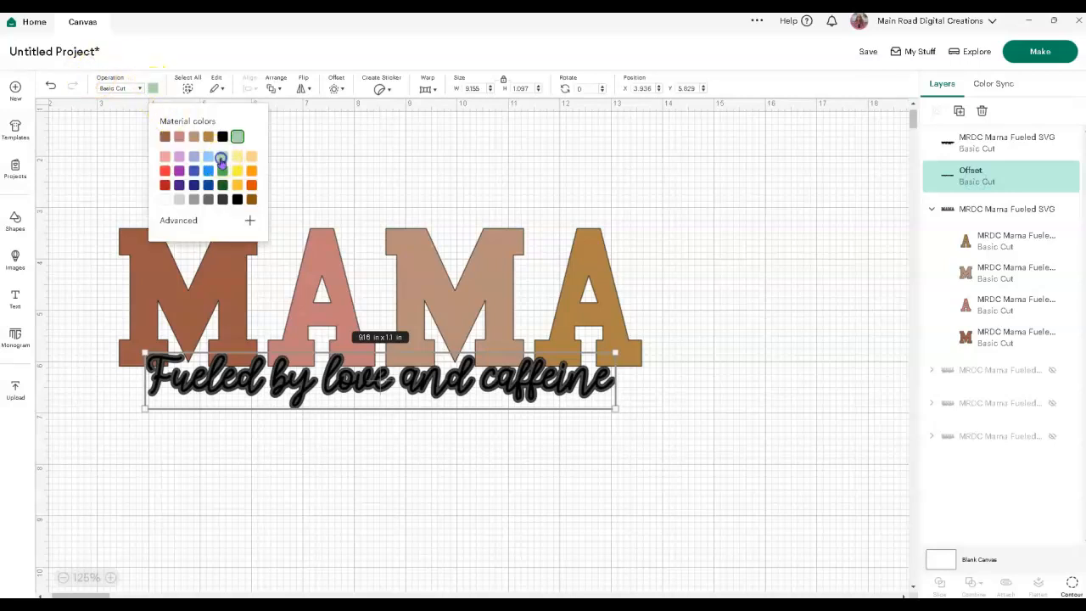
left_click(709, 453)
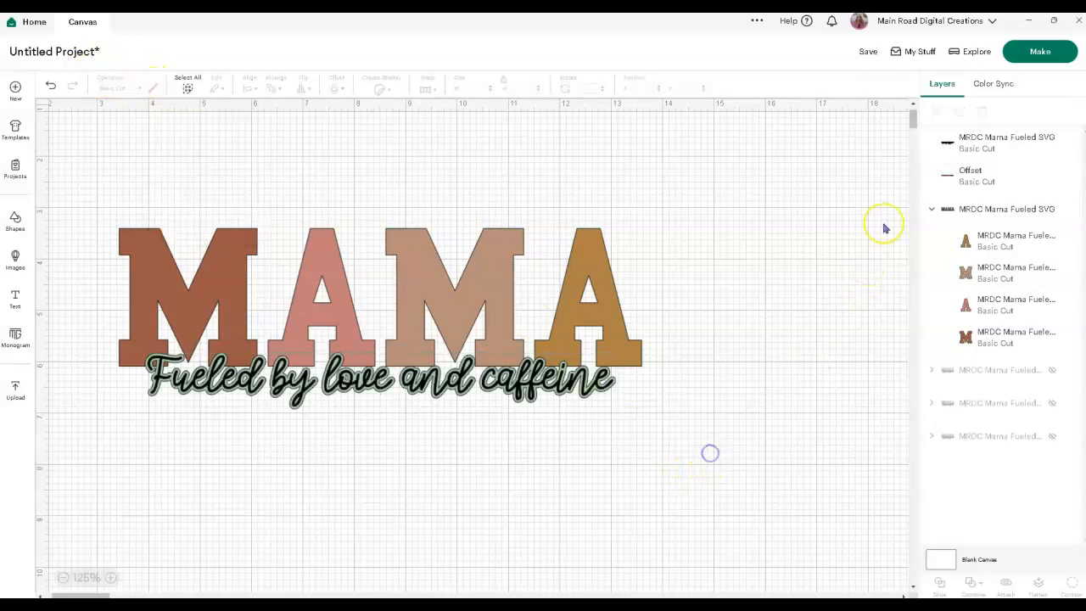
- Hide the black phrase layer and weld the four MAMA letters into one shape
left_click(1052, 142)
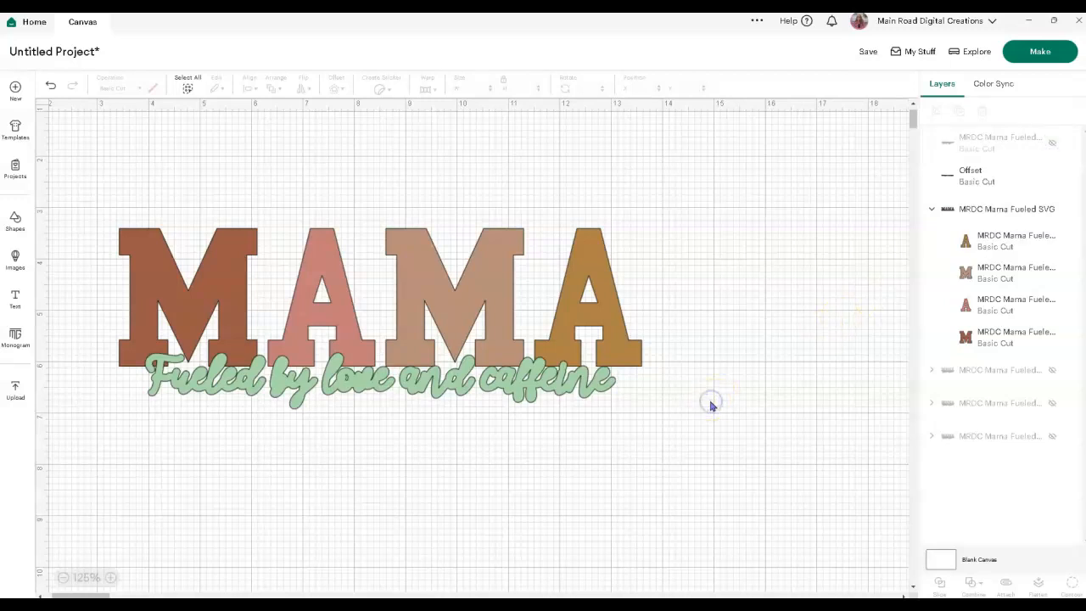
left_click(634, 426)
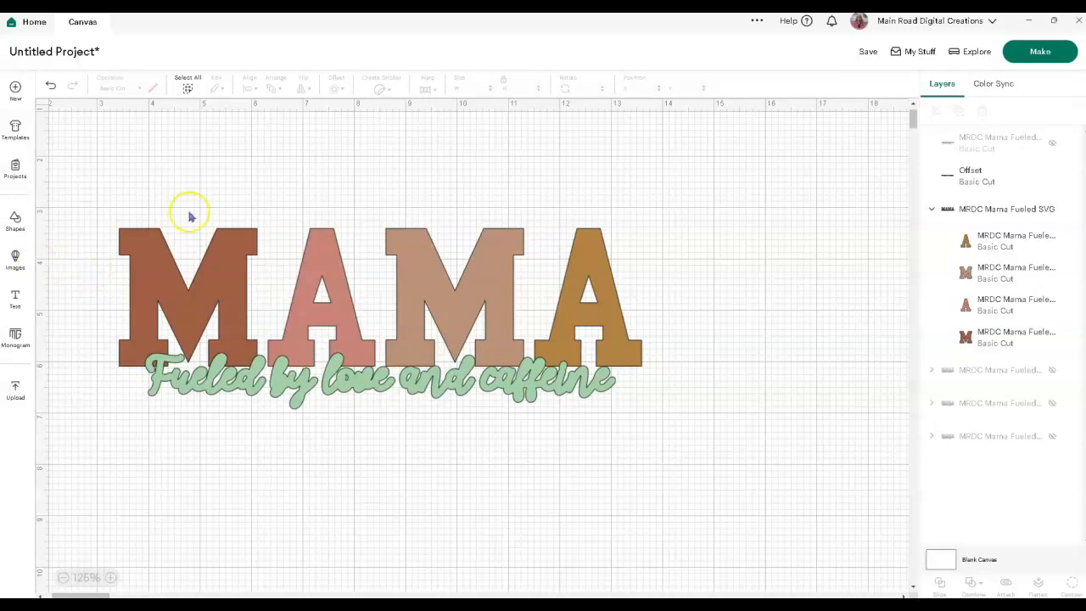
left_click_drag(722, 254, 93, 255)
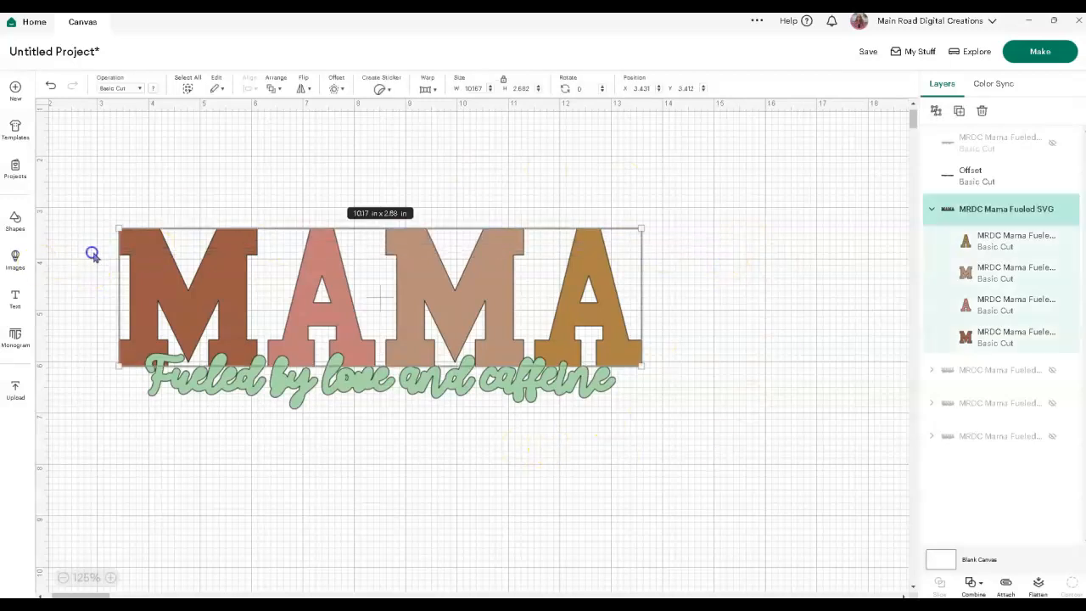
left_click(971, 581)
left_click(971, 464)
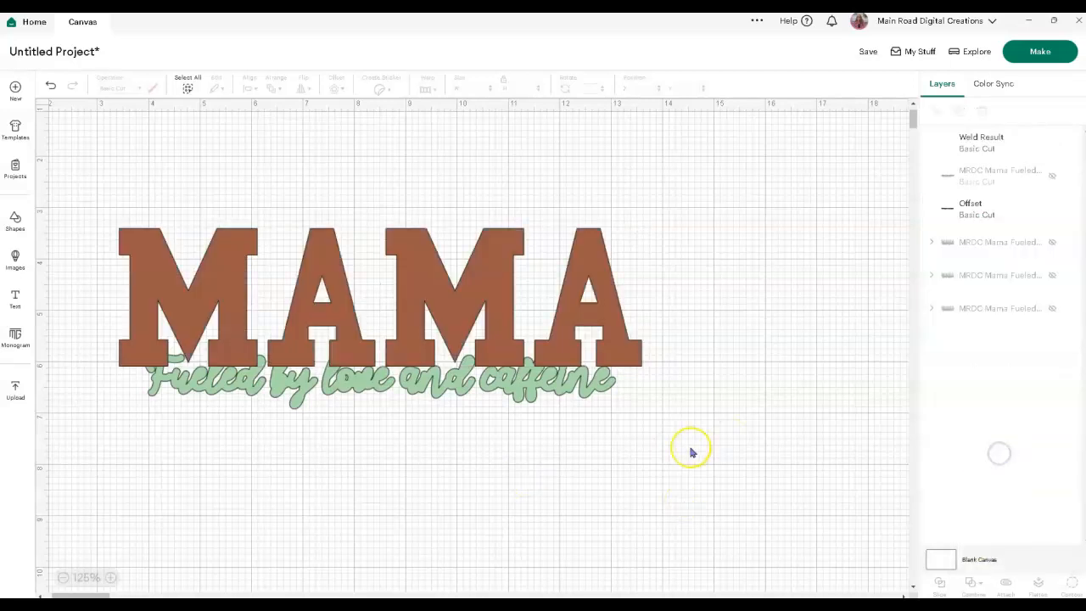
- Bring the green offset to the front and slice it with the welded MAMA shape
left_click(461, 388)
right_click(461, 388)
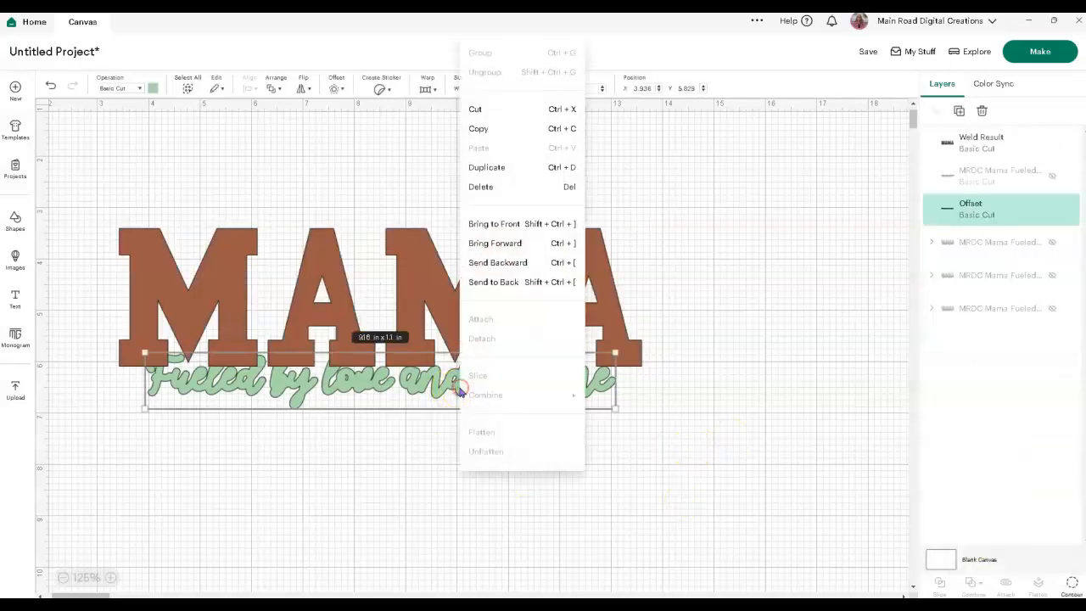
left_click(468, 226)
left_click(577, 431)
left_click_drag(664, 460, 129, 194)
left_click(939, 586)
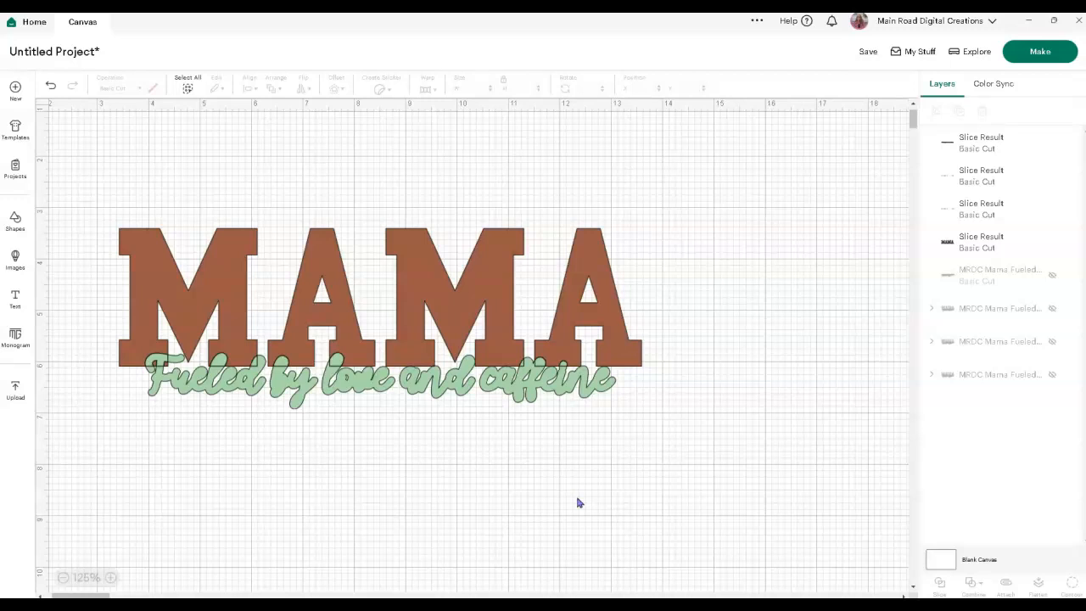
- Move the slice results apart and delete the three green pieces, keeping the cut-out MAMA letters
left_click(254, 384)
left_click_drag(254, 383, 253, 426)
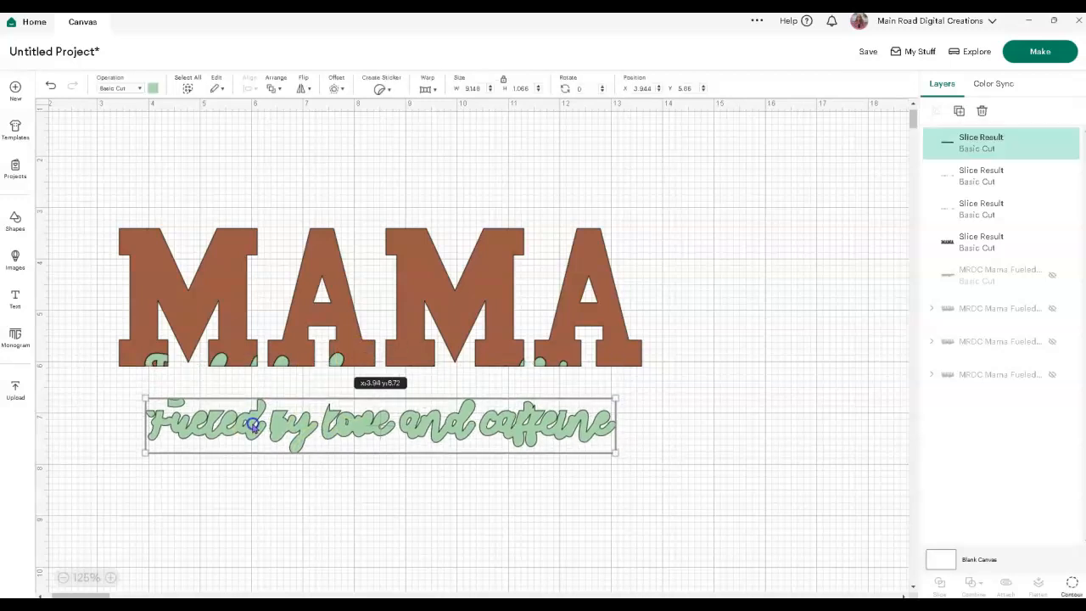
left_click_drag(601, 270, 605, 214)
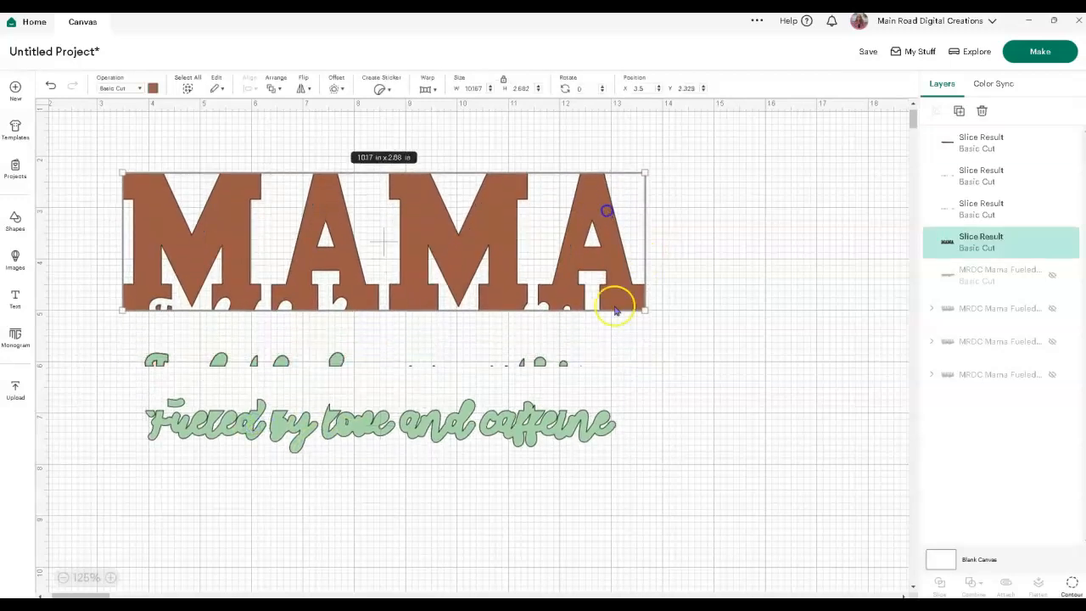
left_click_drag(130, 339, 642, 488)
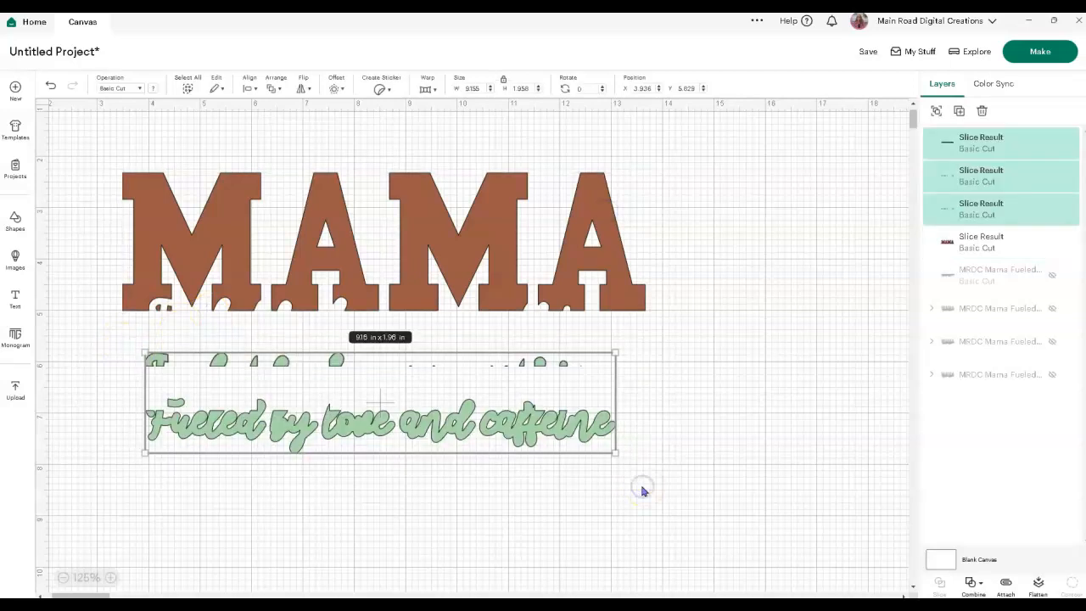
key("Delete")
- Show the black phrase layer and place the phrase into the cutout along the base of the MAMA letters
left_click(1049, 180)
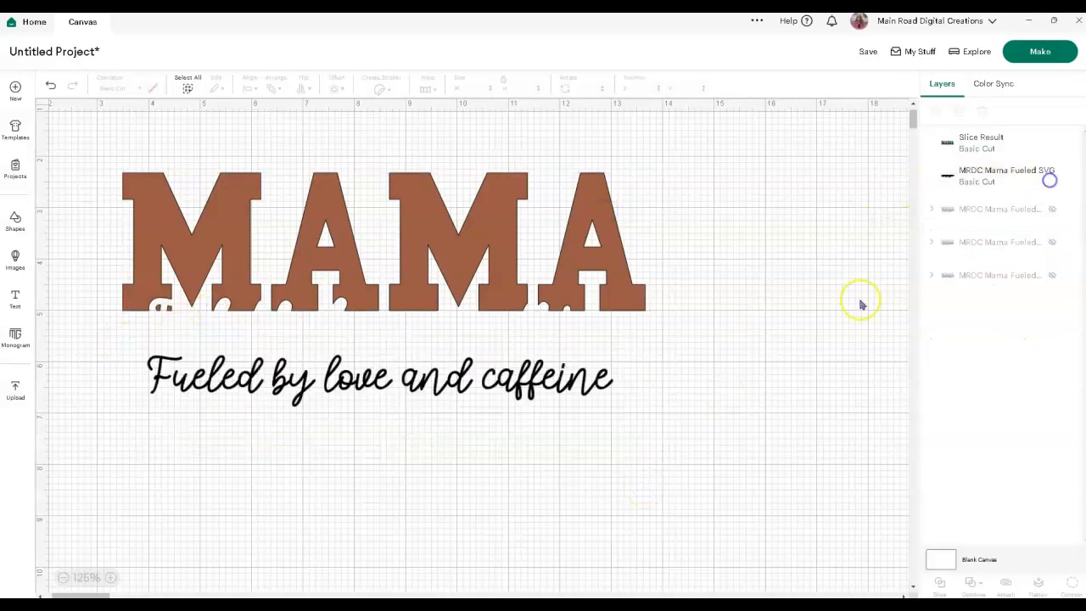
left_click_drag(448, 383, 456, 333)
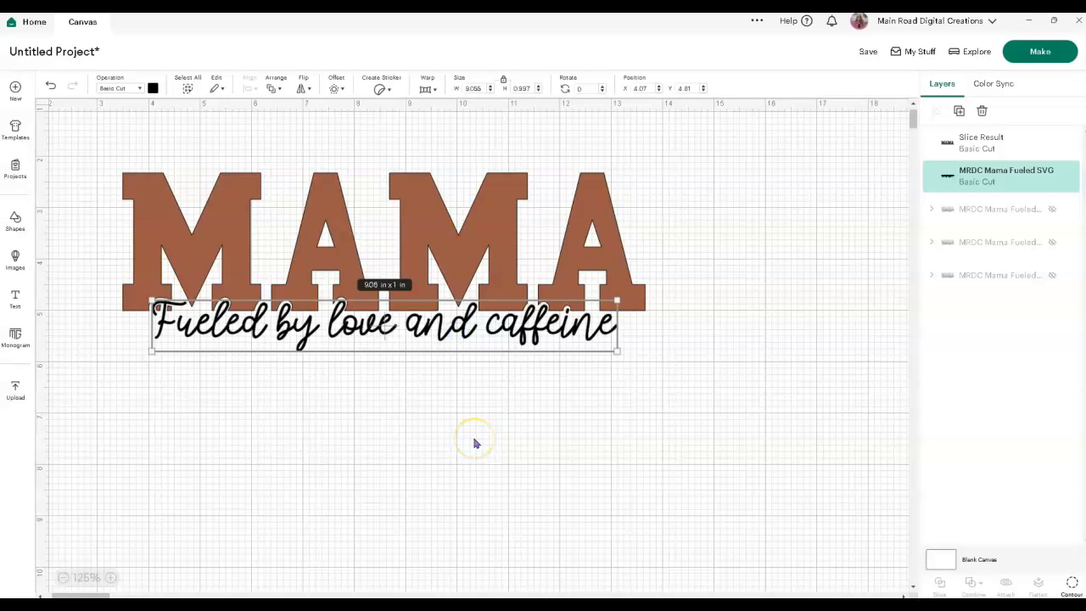
left_click(552, 433)
- Undo the phrase placement, slice and weld back to the four separately coloured MAMA letters with the green offset
left_click(49, 86)
left_click(50, 86)
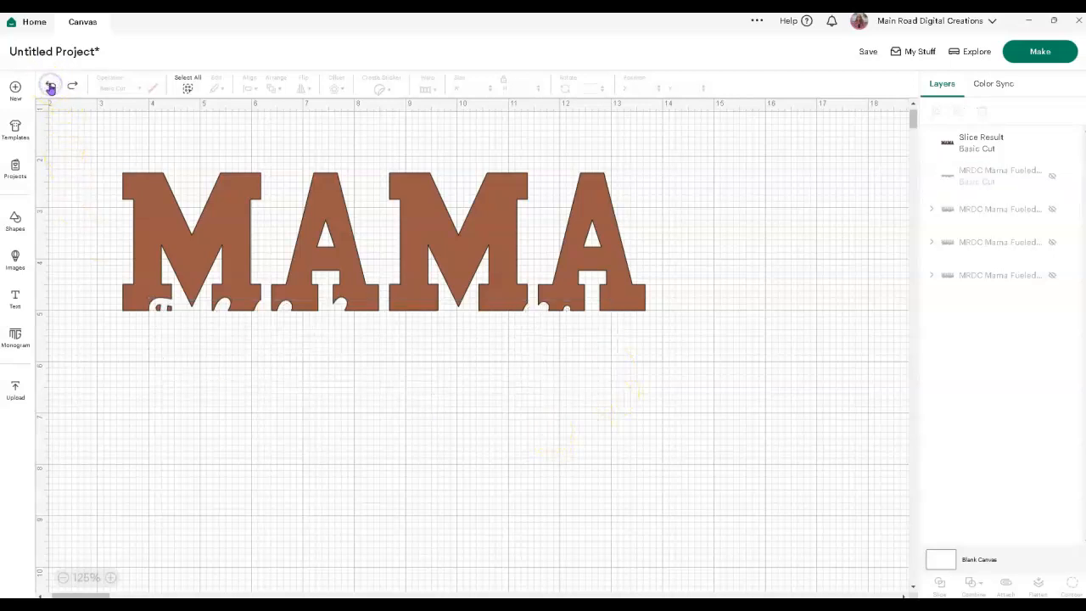
left_click(49, 86)
left_click(50, 85)
left_click(50, 86)
left_click(49, 85)
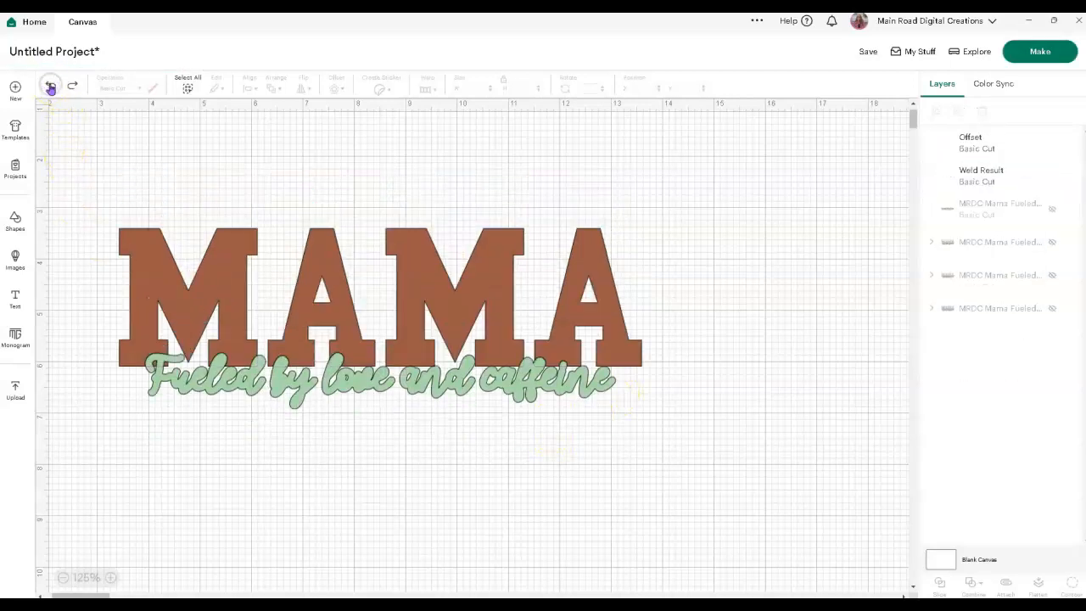
left_click(49, 86)
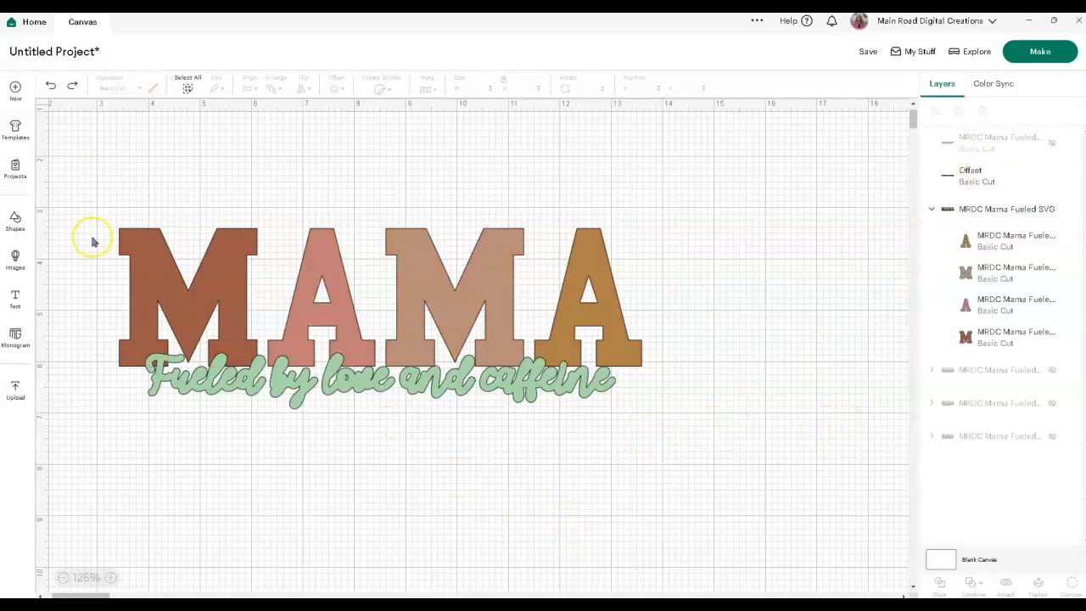
- Ungroup the four MAMA letters into individual layers
left_click(592, 267)
right_click(592, 266)
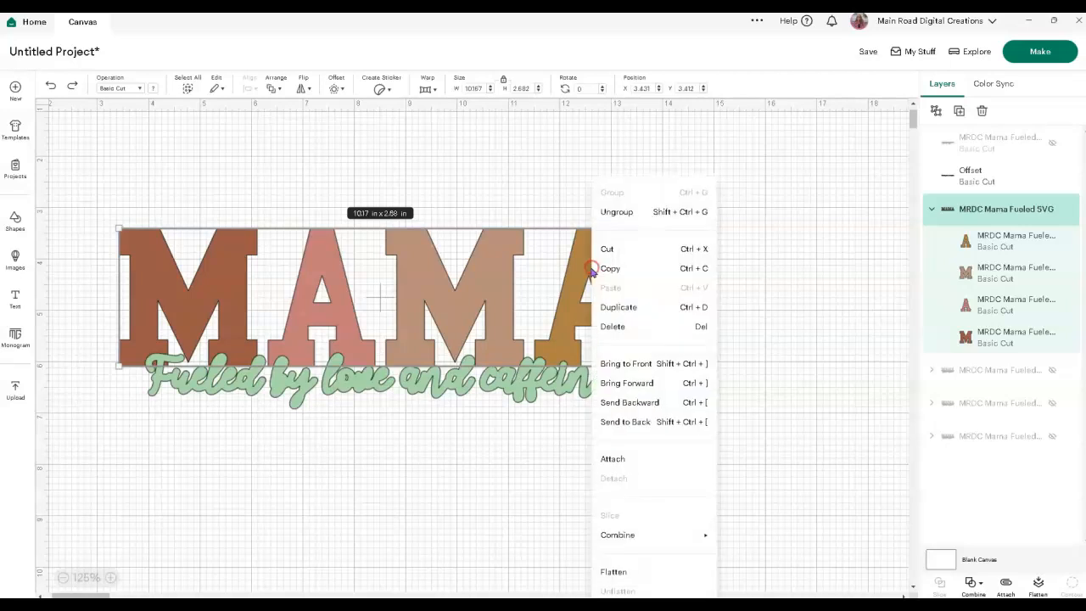
left_click(615, 214)
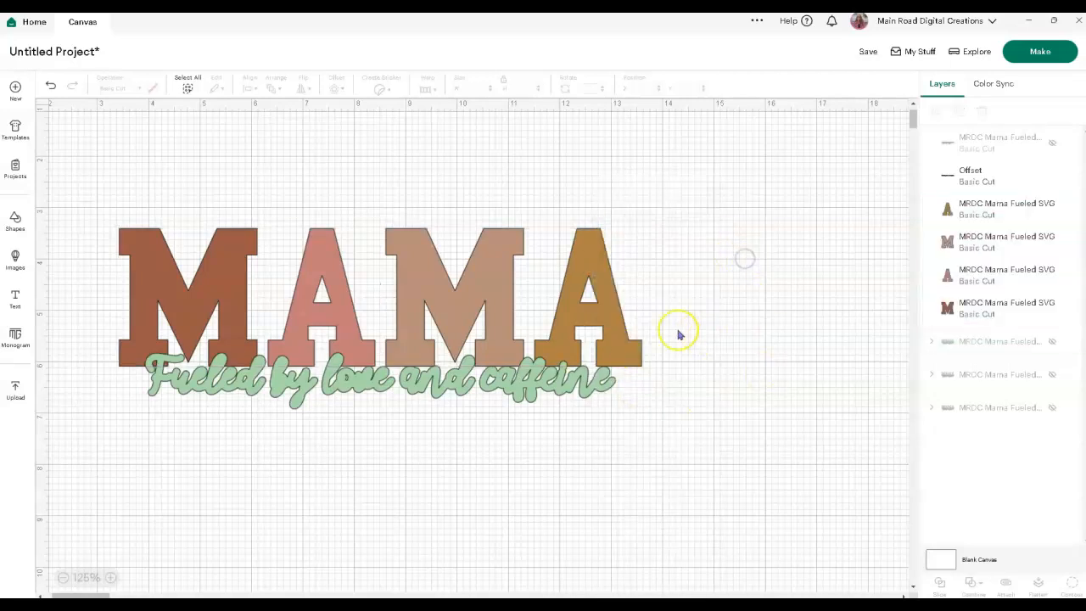
- Slice the first M and the first A one at a time with the full green phrase offset
left_click(231, 244)
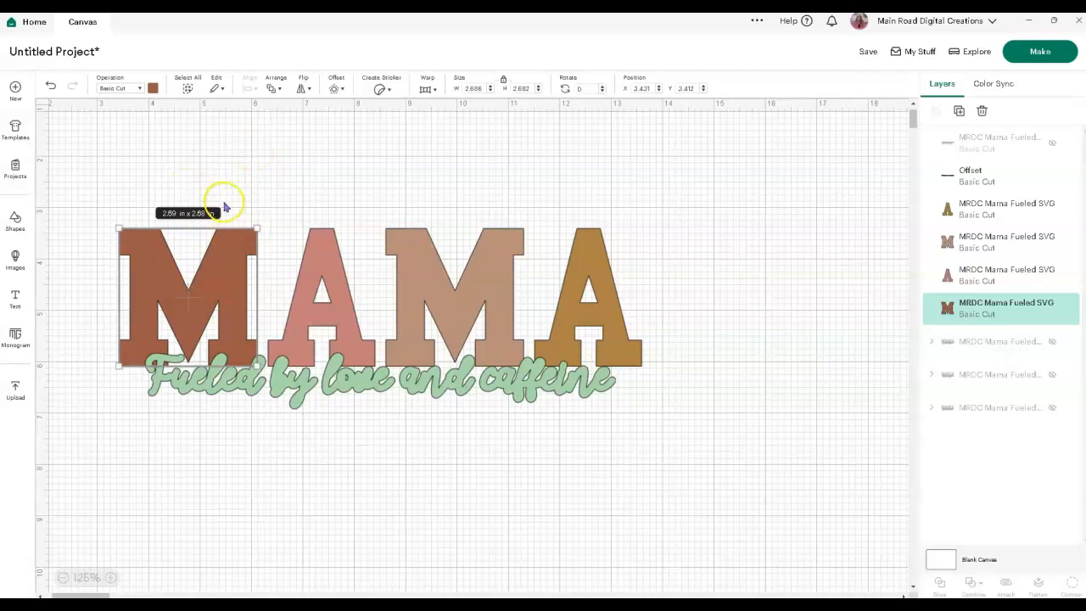
left_click(371, 392, "shift")
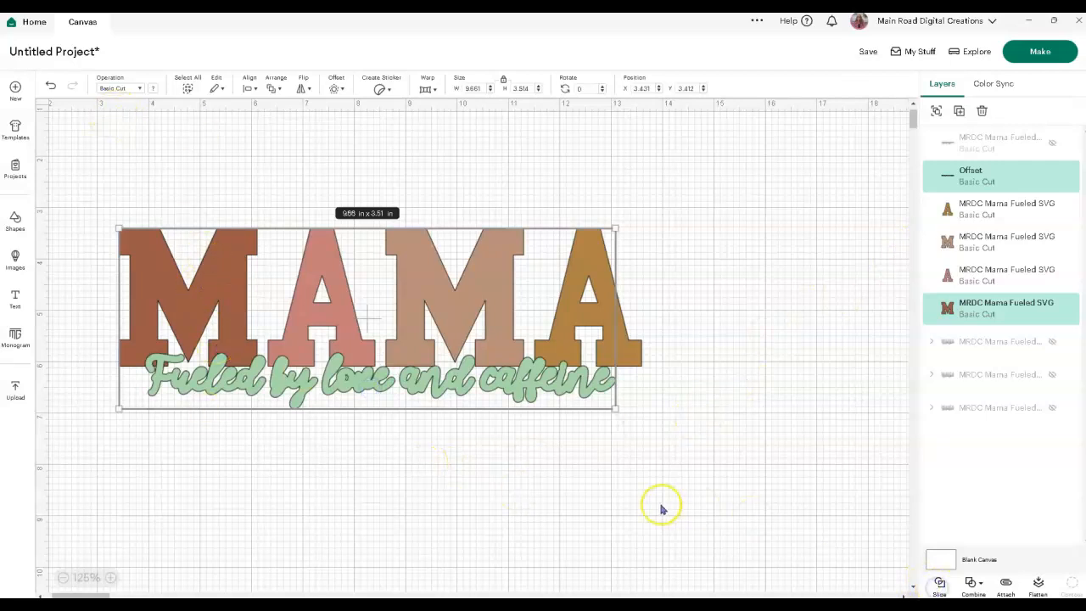
left_click(588, 511)
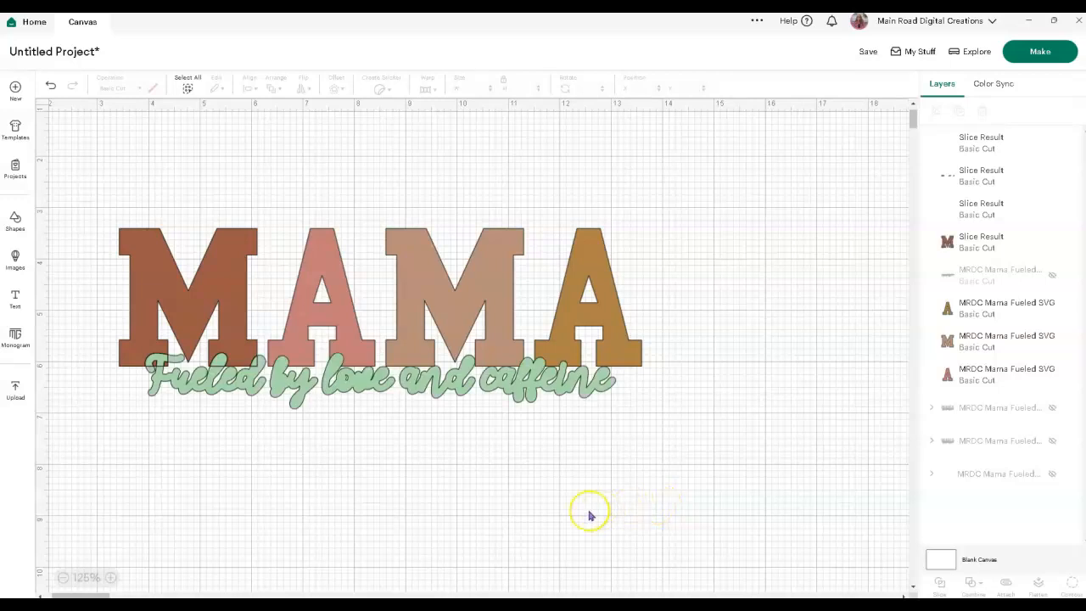
left_click(322, 232)
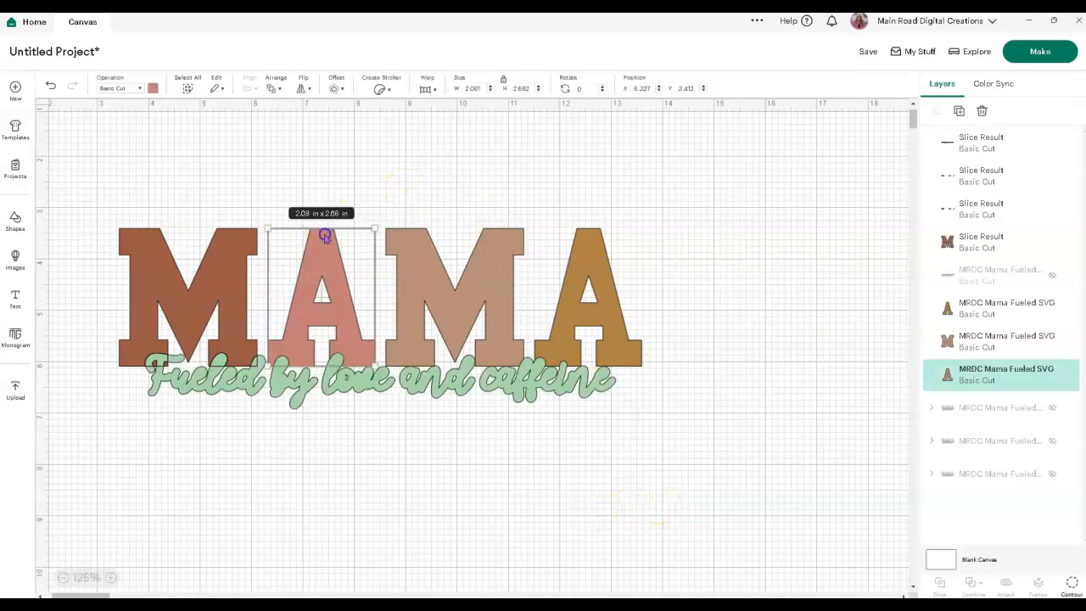
left_click(382, 388, "shift")
left_click(939, 584)
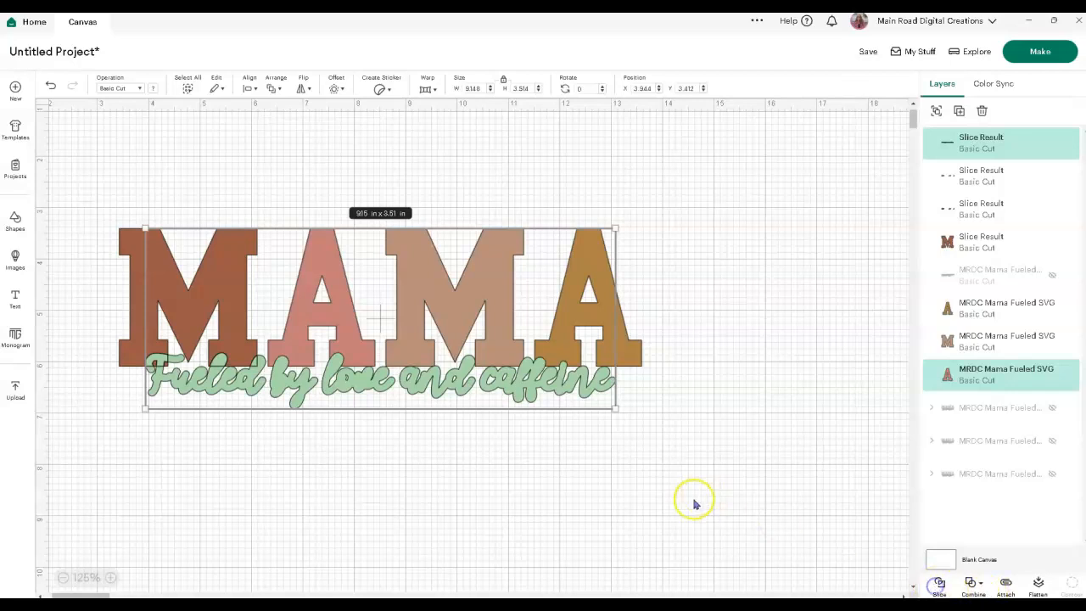
- Slice the second M and the last A one at a time with the full green phrase offset
left_click(473, 288)
left_click(508, 392, "shift")
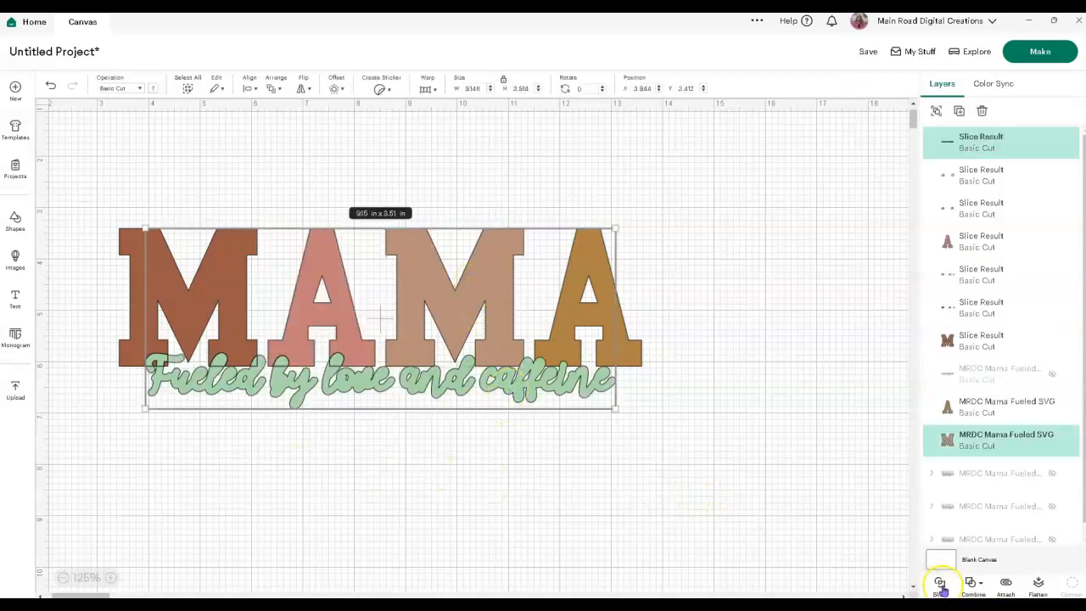
left_click(939, 584)
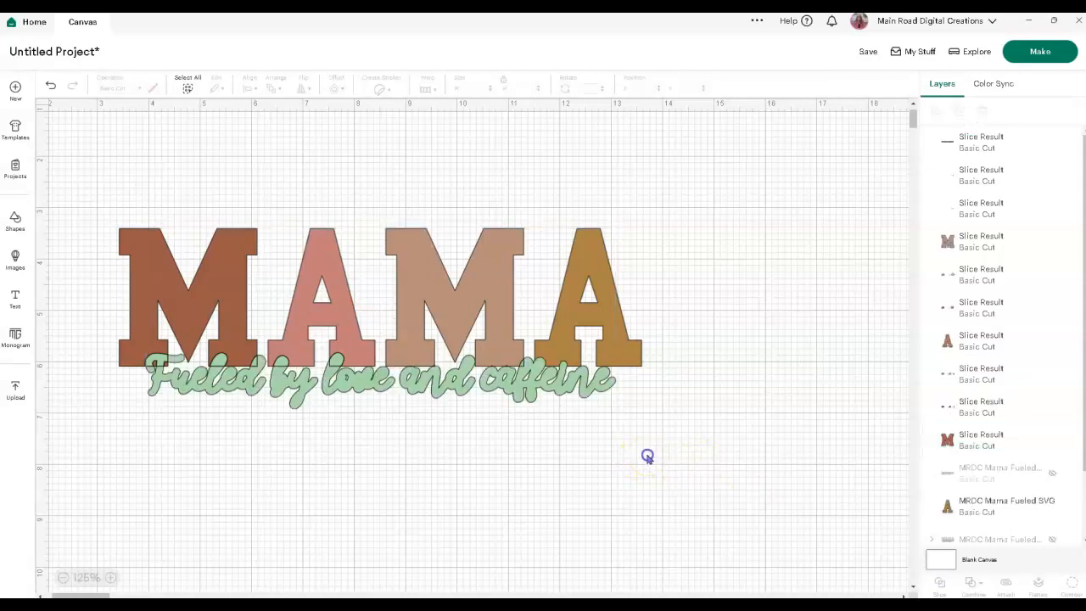
left_click(611, 381)
left_click(596, 286, "shift")
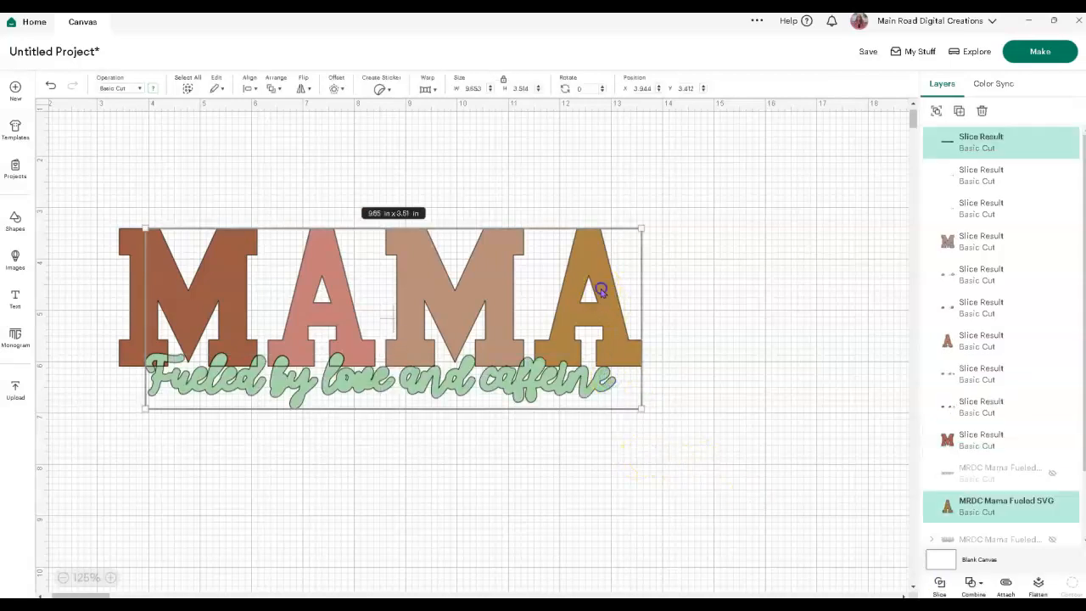
left_click(939, 583)
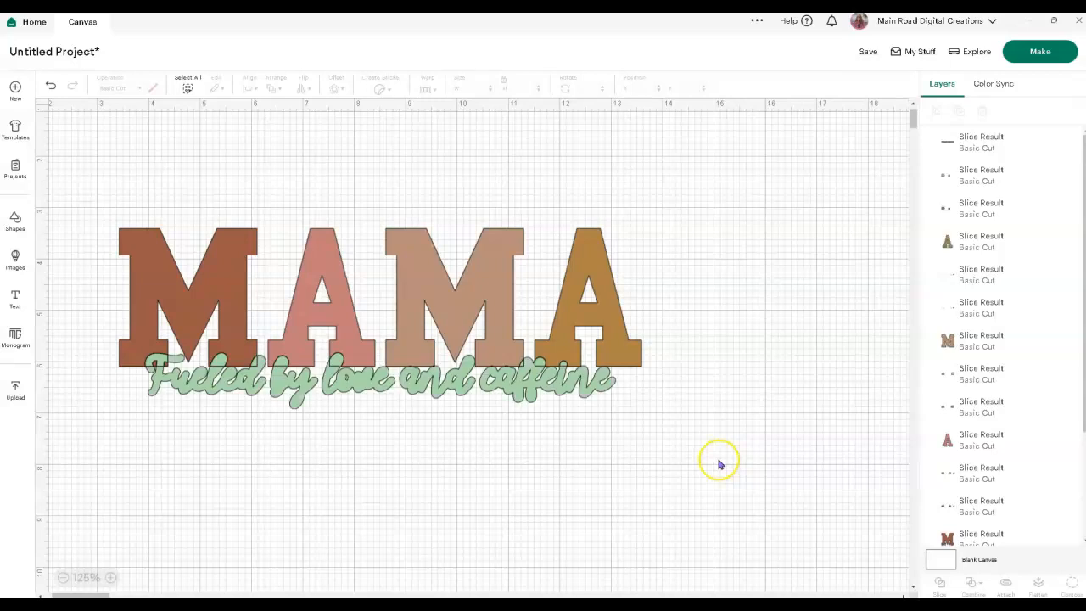
- Move the four cut letters away from the green slice results and delete all the leftover pieces
left_click_drag(675, 235, 92, 211)
left_click_drag(400, 262, 439, 234)
left_click(345, 444)
left_click_drag(137, 344, 667, 461)
key("Delete")
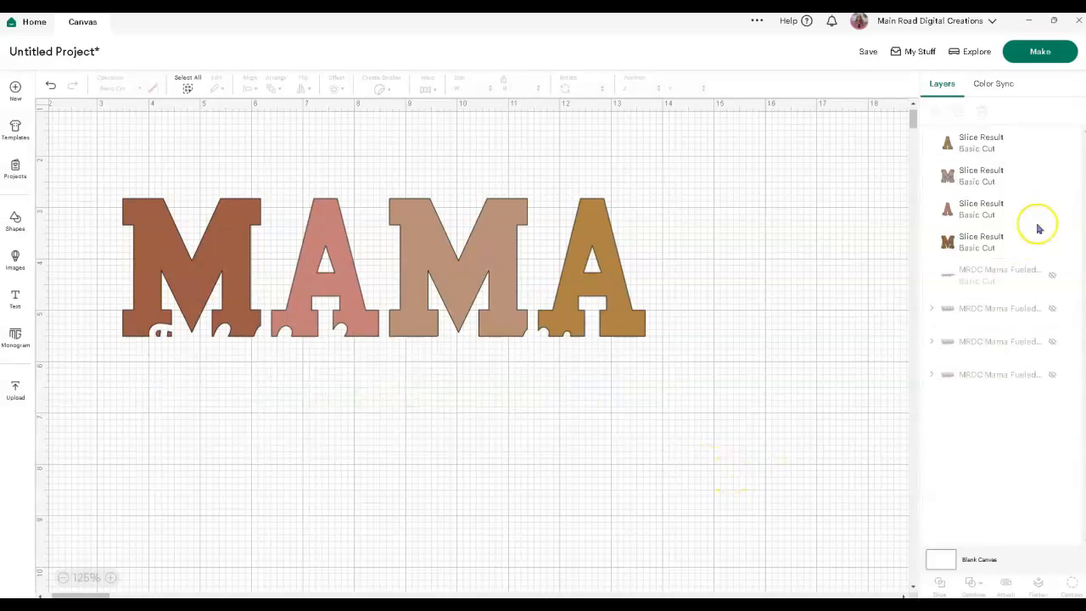
- Show the black phrase layer and fit the phrase into the cutout along the base of the multicoloured letters
left_click(1052, 275)
left_click_drag(521, 385, 526, 354)
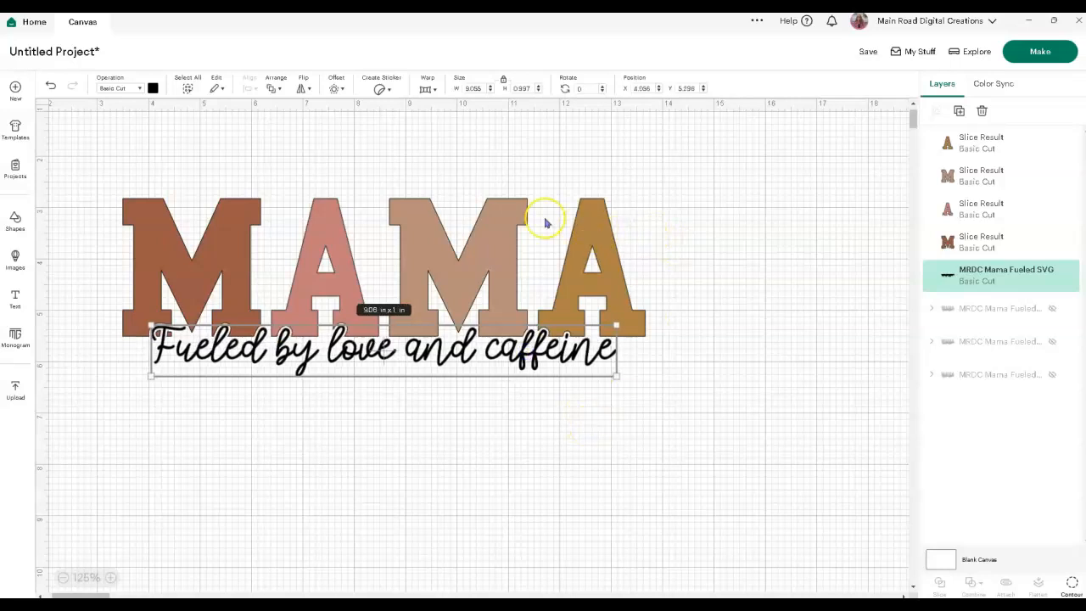
left_click(751, 449)
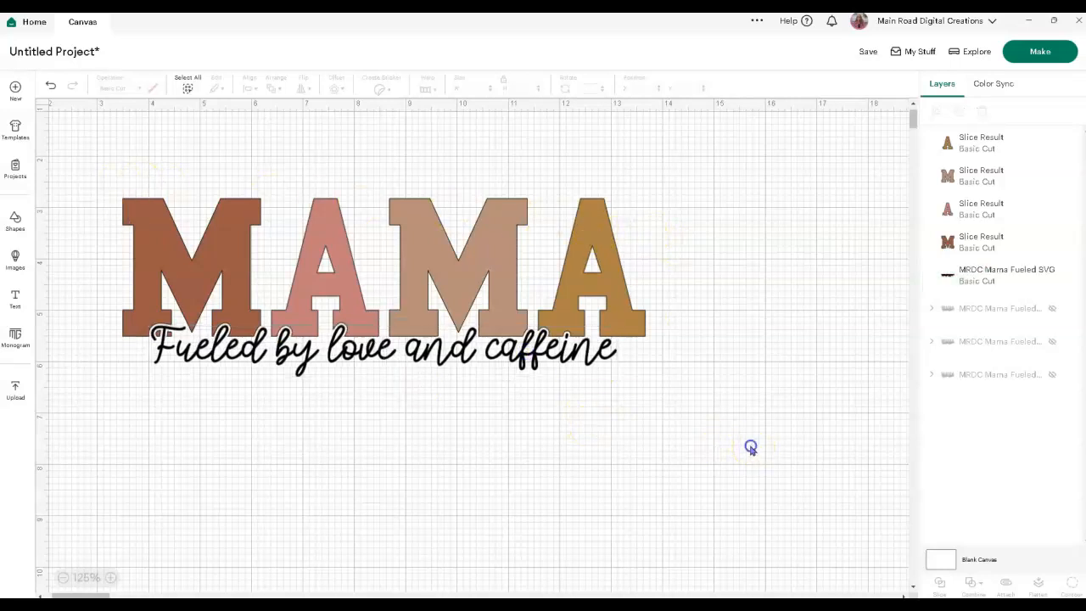
- Group the four cut letters with the black phrase and hide the group
left_click_drag(750, 449, 94, 151)
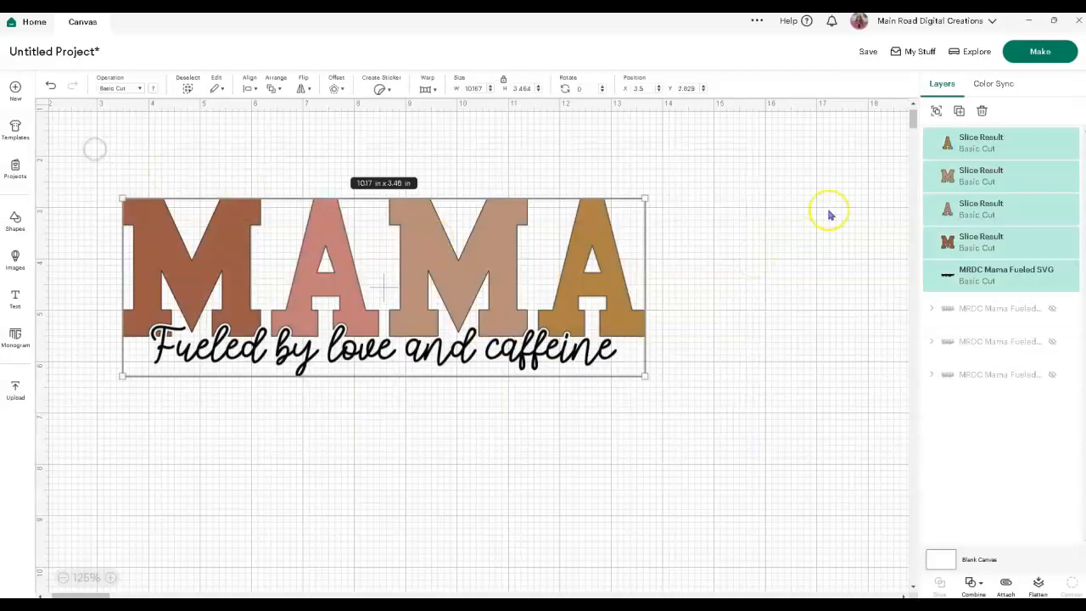
left_click(935, 112)
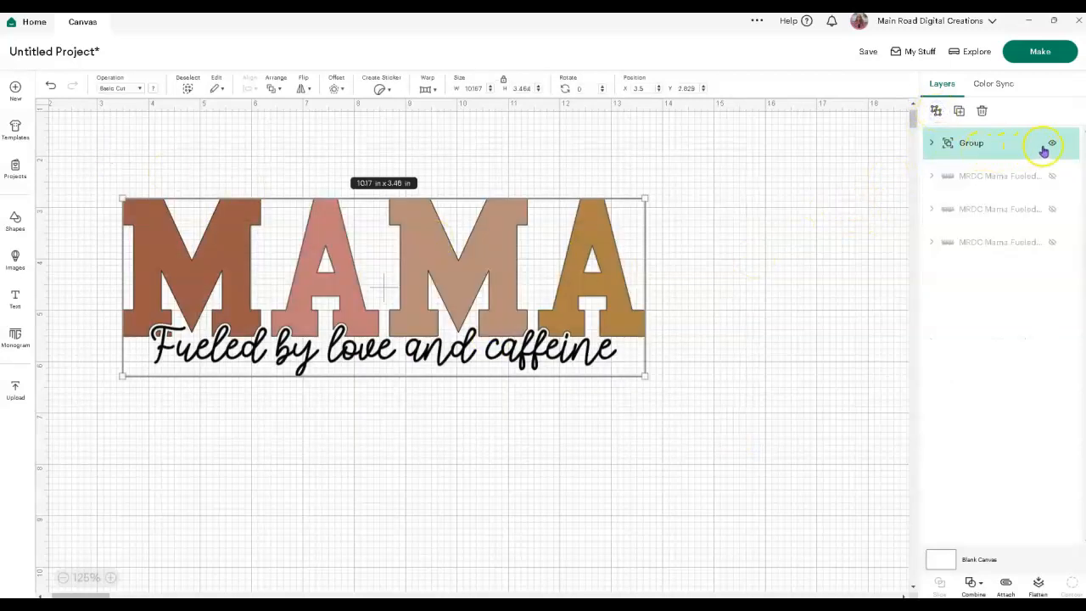
left_click(1054, 146)
- Show the next hidden copy of the Mama Fueled design, reposition it and ungroup the phrase from the letters
left_click(1043, 181)
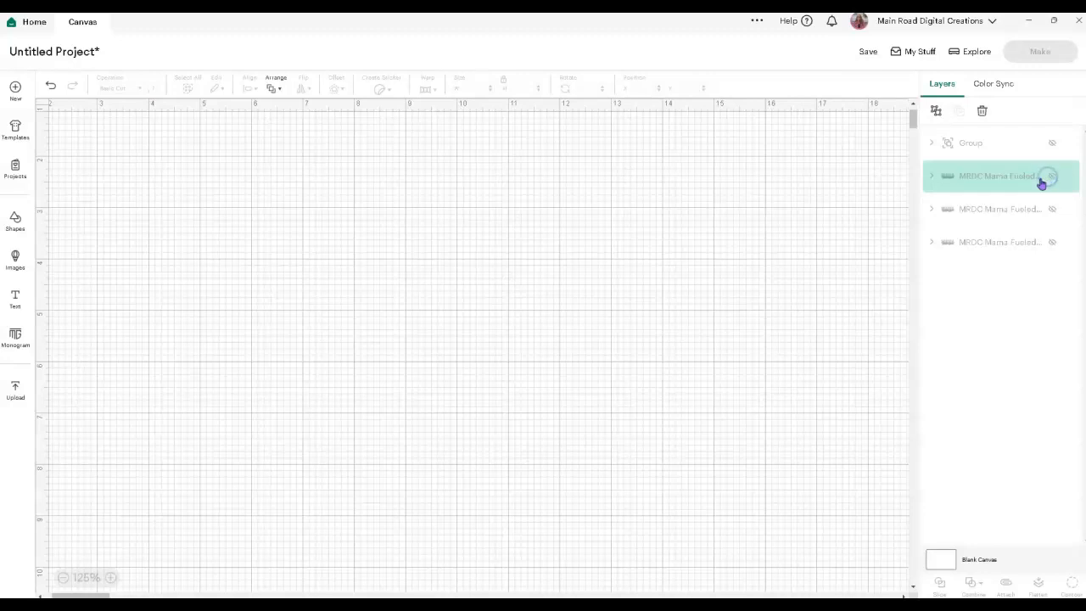
left_click(1051, 181)
left_click(448, 310)
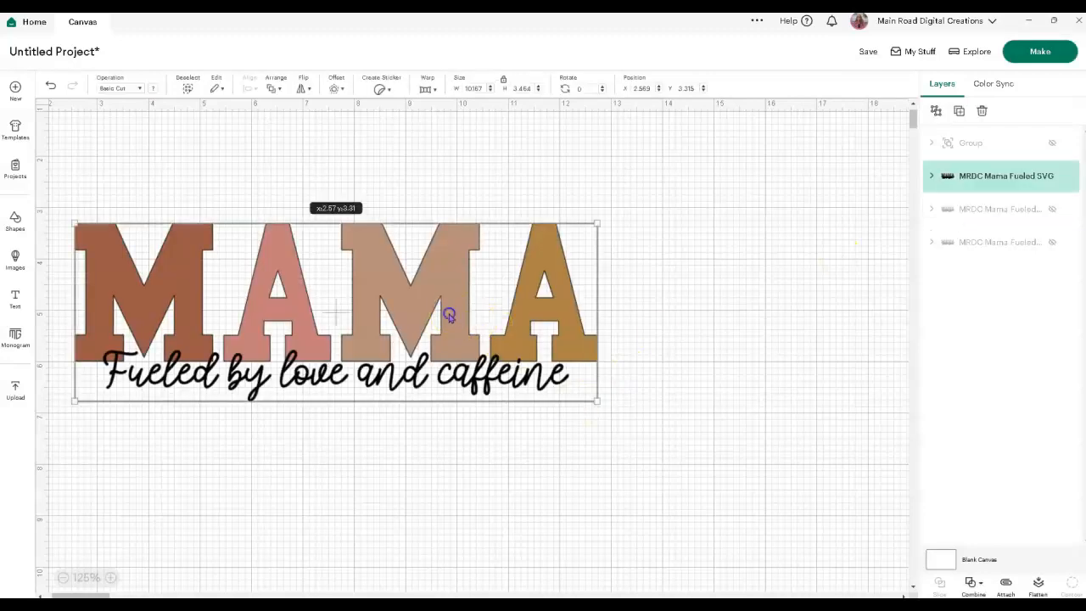
right_click(507, 339)
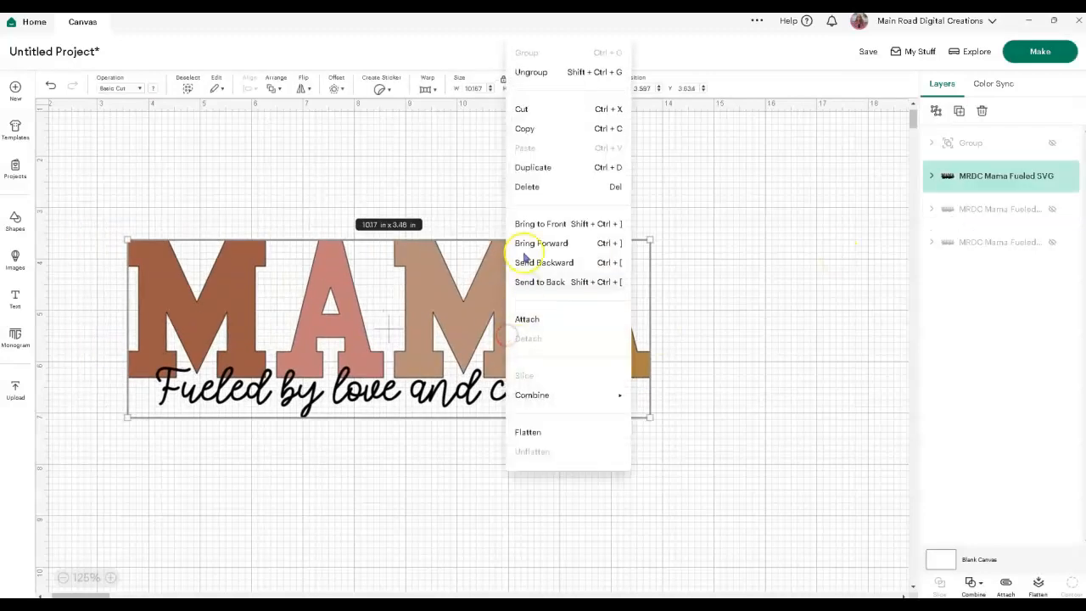
left_click(528, 74)
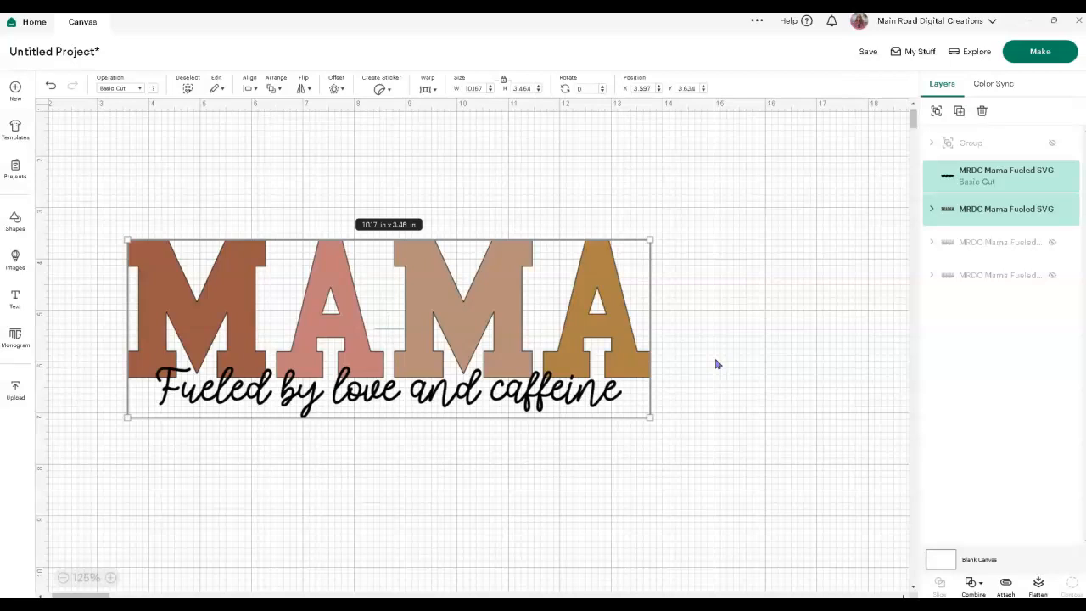
left_click(715, 364)
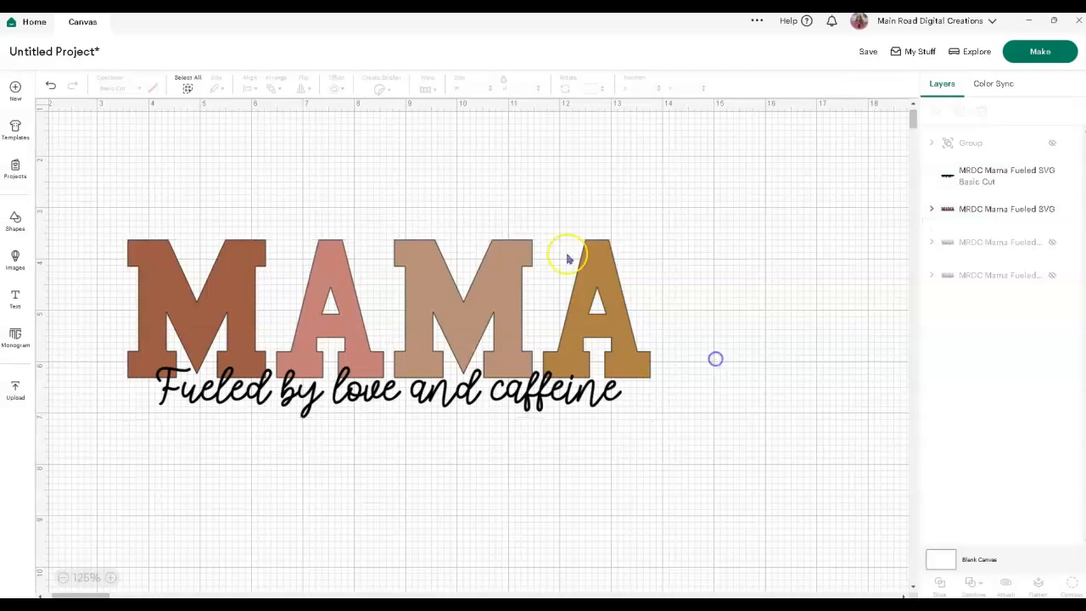
- Ungroup the MAMA letters of this copy into four individual layers
left_click(243, 265)
right_click(243, 266)
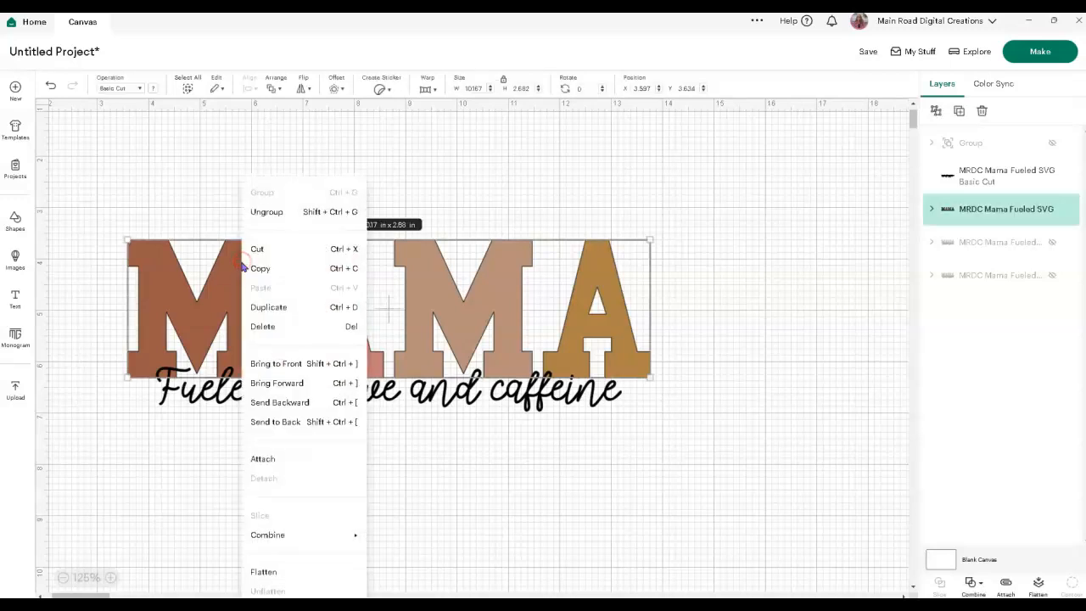
left_click(266, 214)
left_click(552, 170)
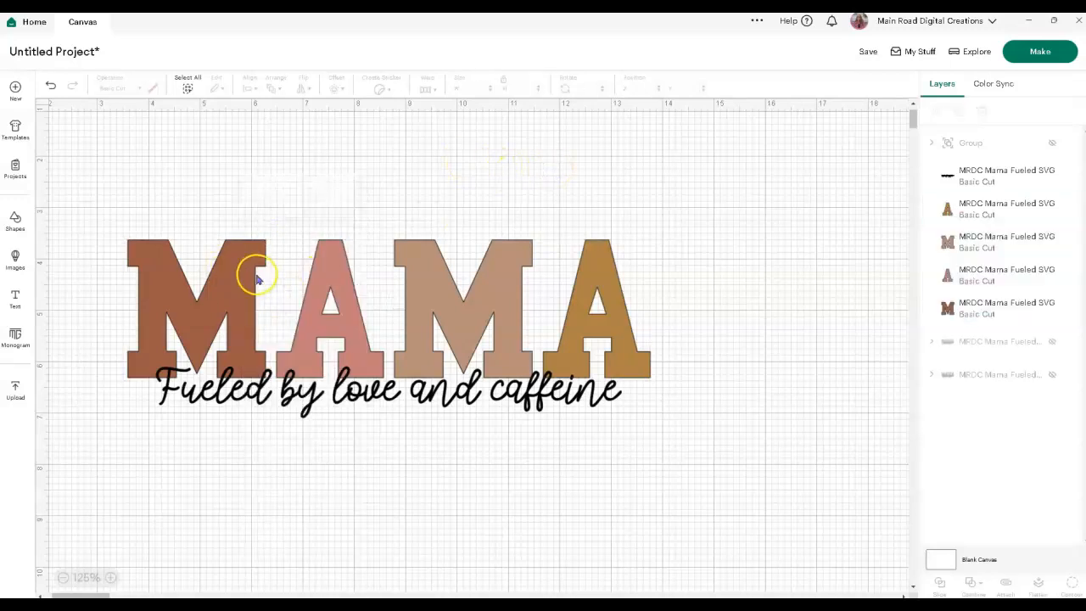
- Create an inward offset of -0.05 in with rounded corners on the first M and the first A
left_click(239, 284)
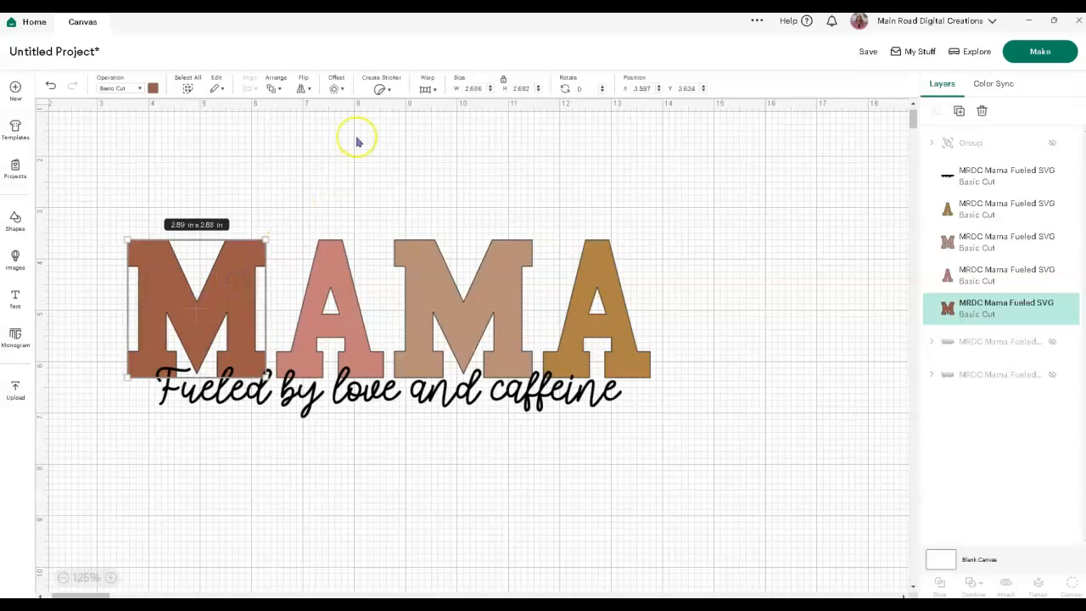
left_click(335, 90)
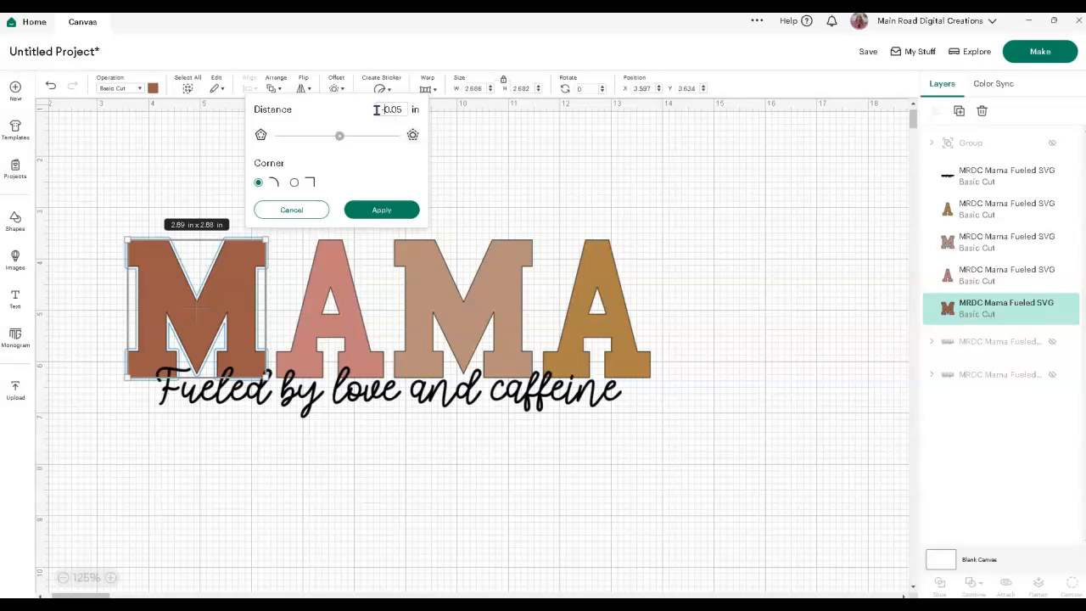
left_click(356, 208)
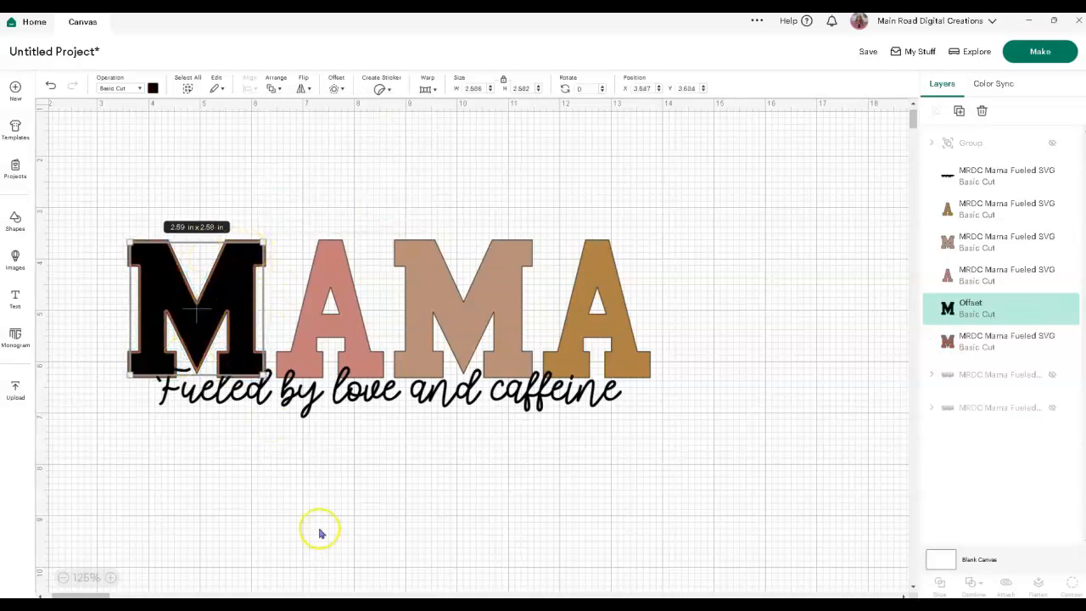
left_click(338, 259)
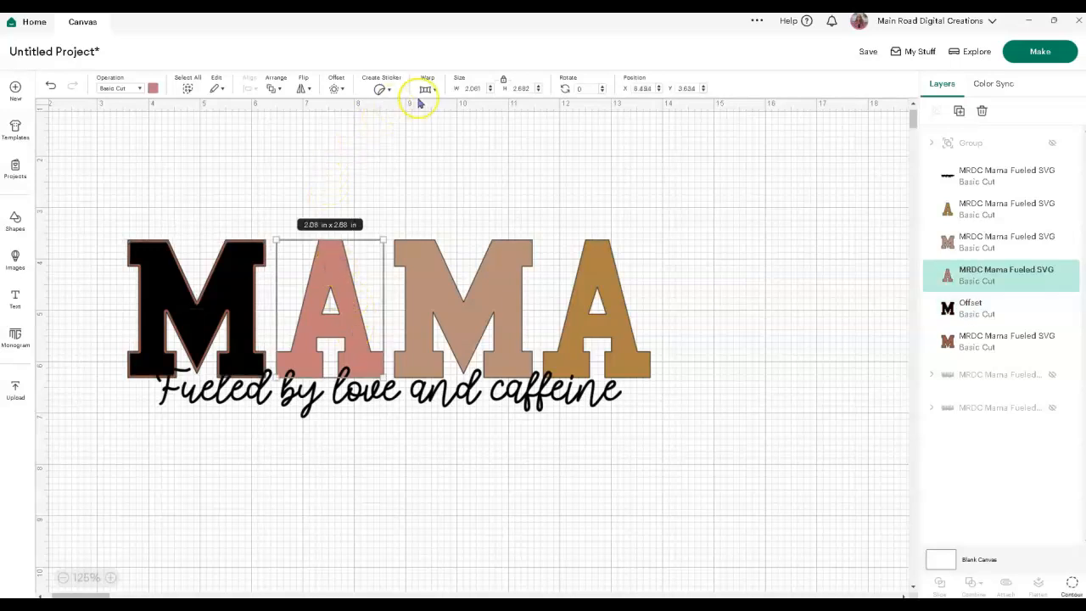
left_click(335, 88)
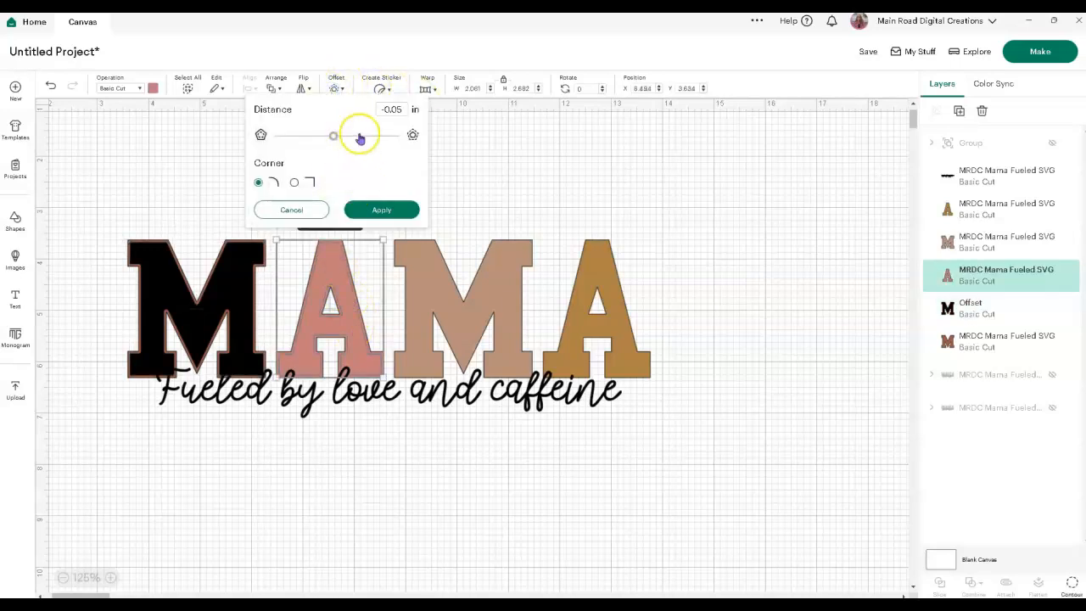
left_click(373, 210)
- Apply the same -0.05 in inward offset to the second M and the last A
left_click(499, 256)
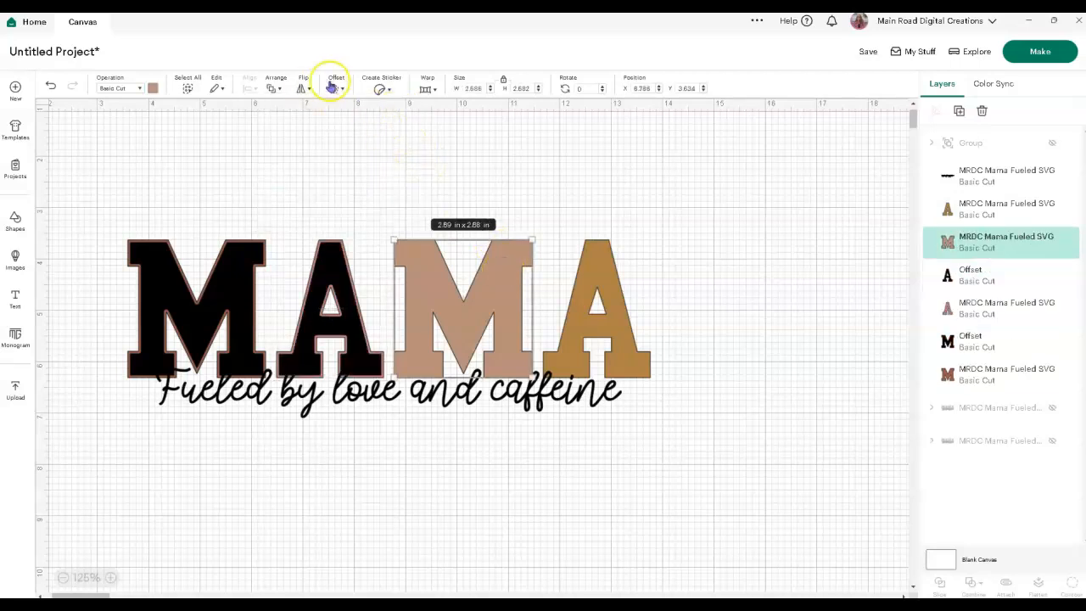
left_click(335, 89)
left_click(363, 209)
left_click(613, 279)
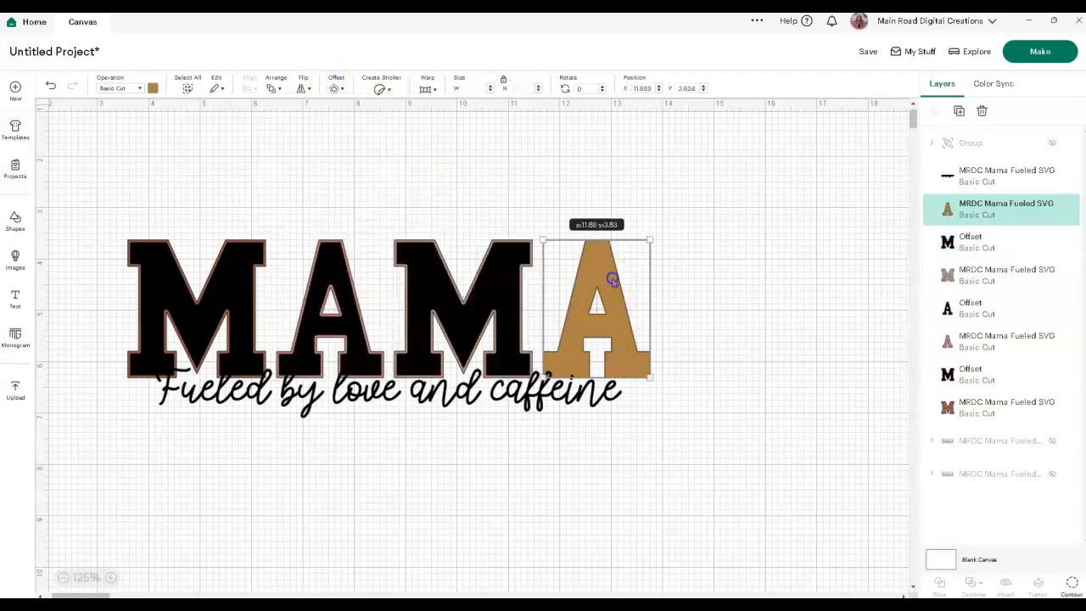
left_click(335, 88)
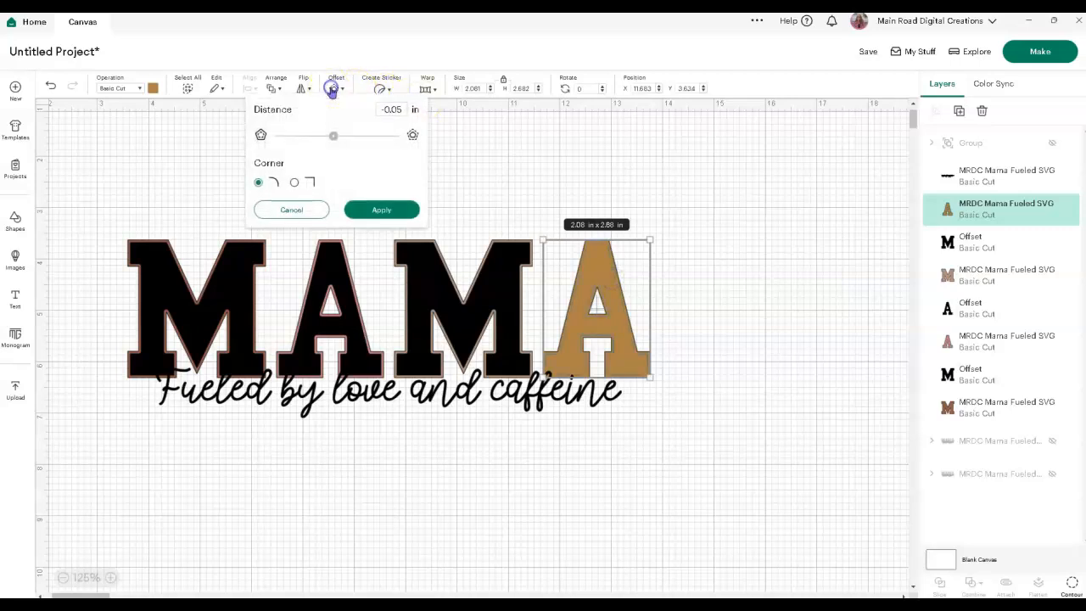
left_click(381, 209)
left_click(701, 331)
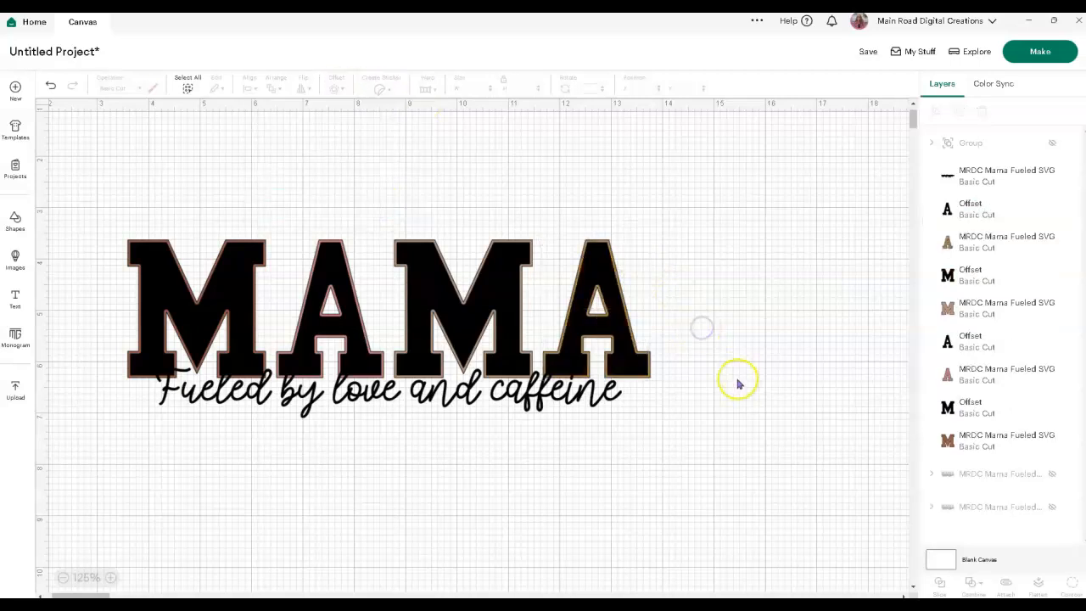
- Move the "Fueled by love and caffeine" phrase down so it sits clear of the MAMA letters
left_click_drag(480, 390, 487, 473)
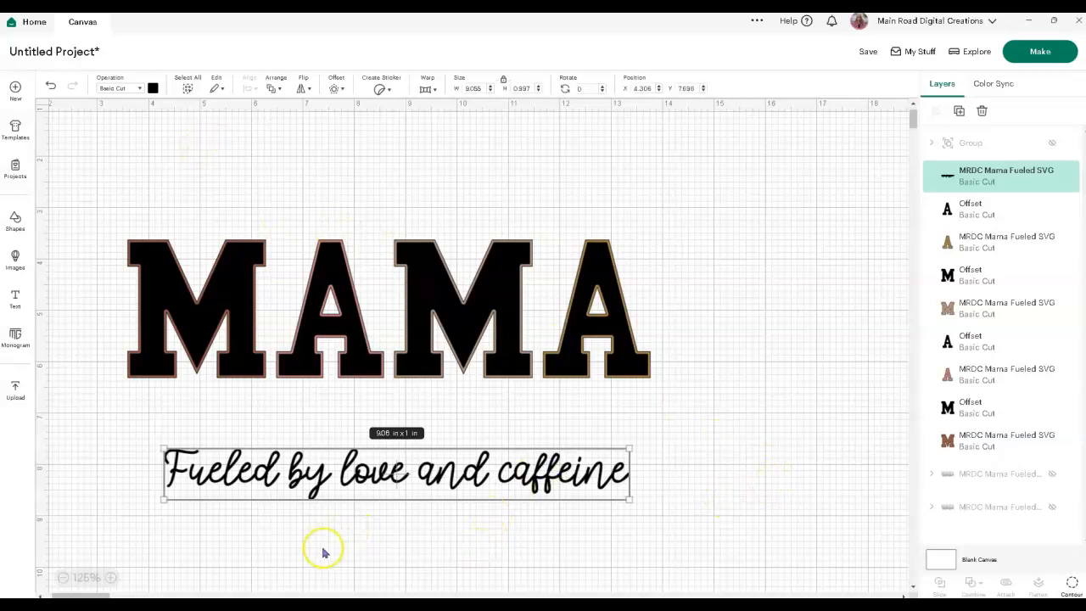
- Switch to the browser to view the Plaid Digital Paper Bundle preview and product page, and return to the Cricut canvas
mouse_move(314, 604)
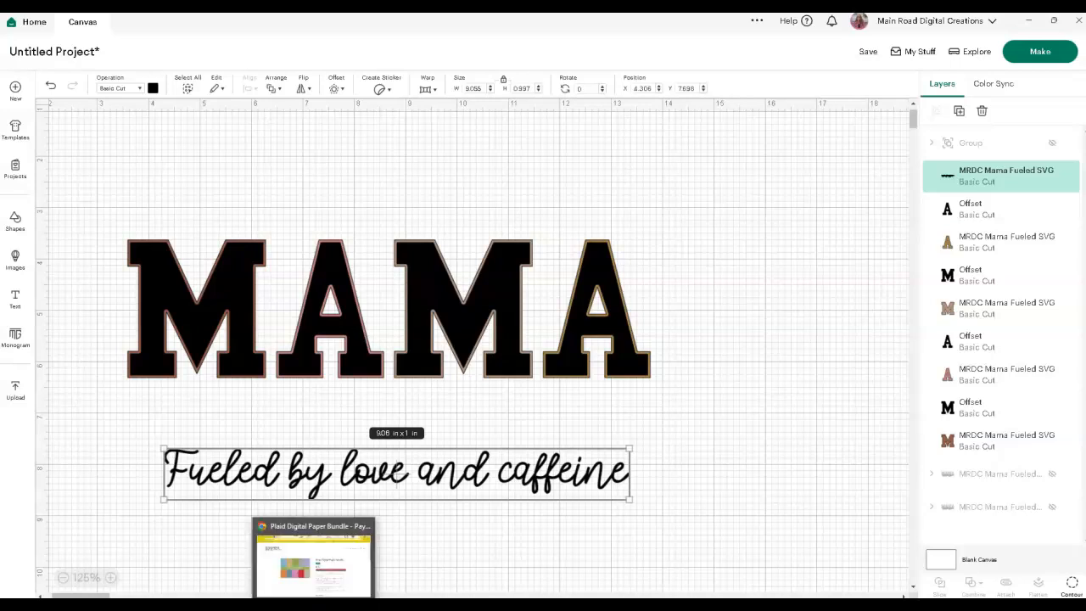
left_click(326, 581)
left_click(384, 256)
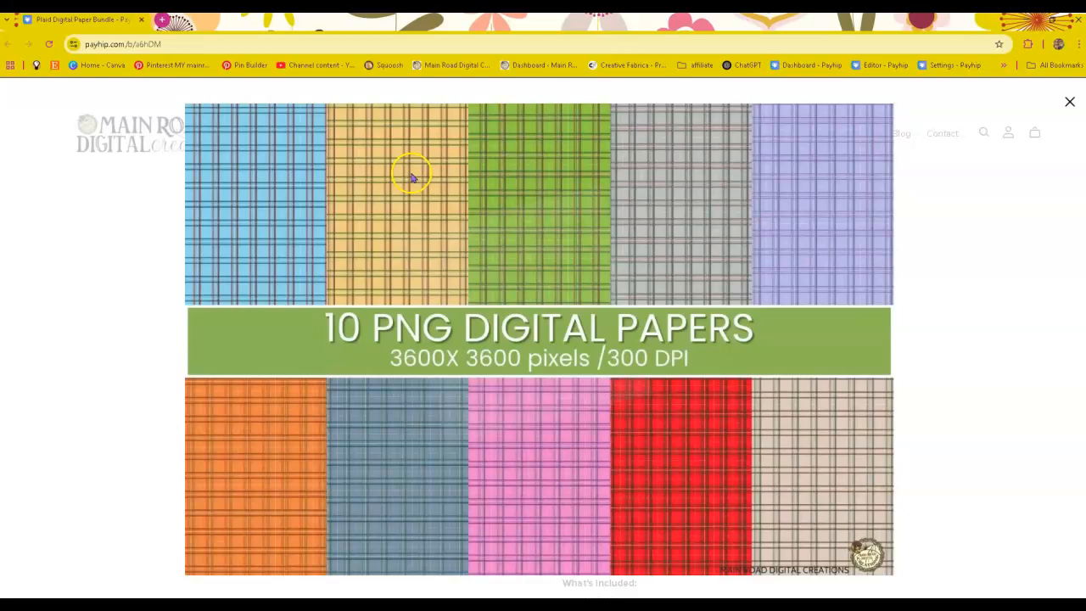
left_click(1071, 105)
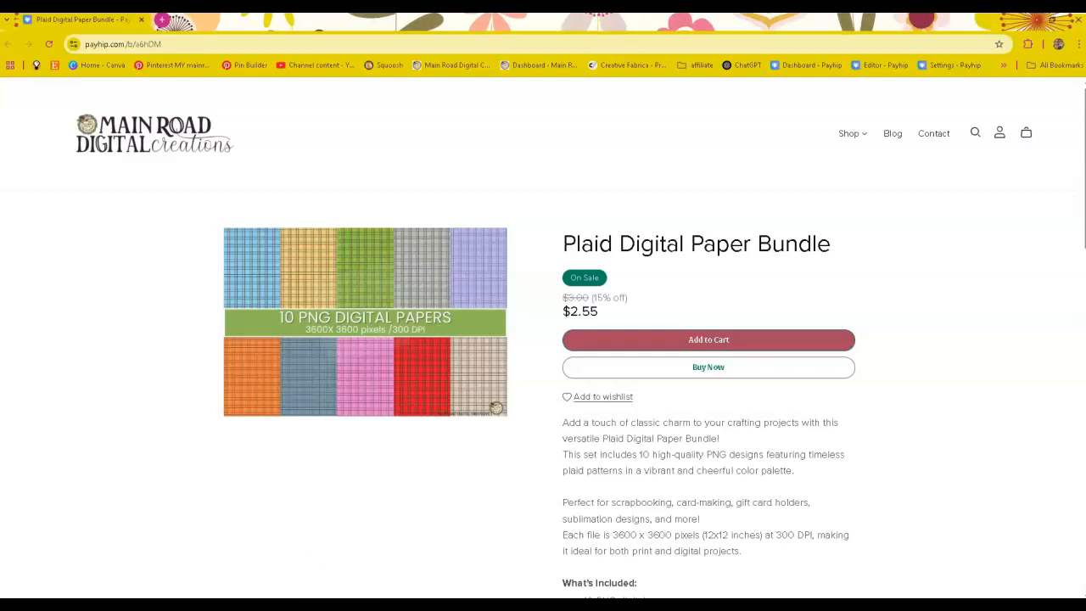
left_click(728, 570)
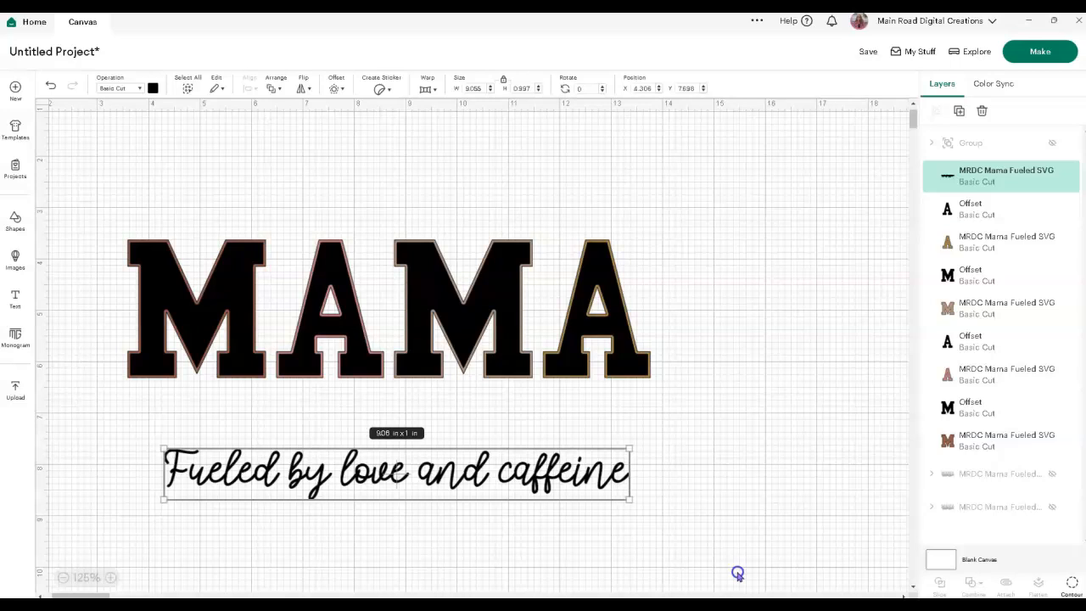
left_click(694, 441)
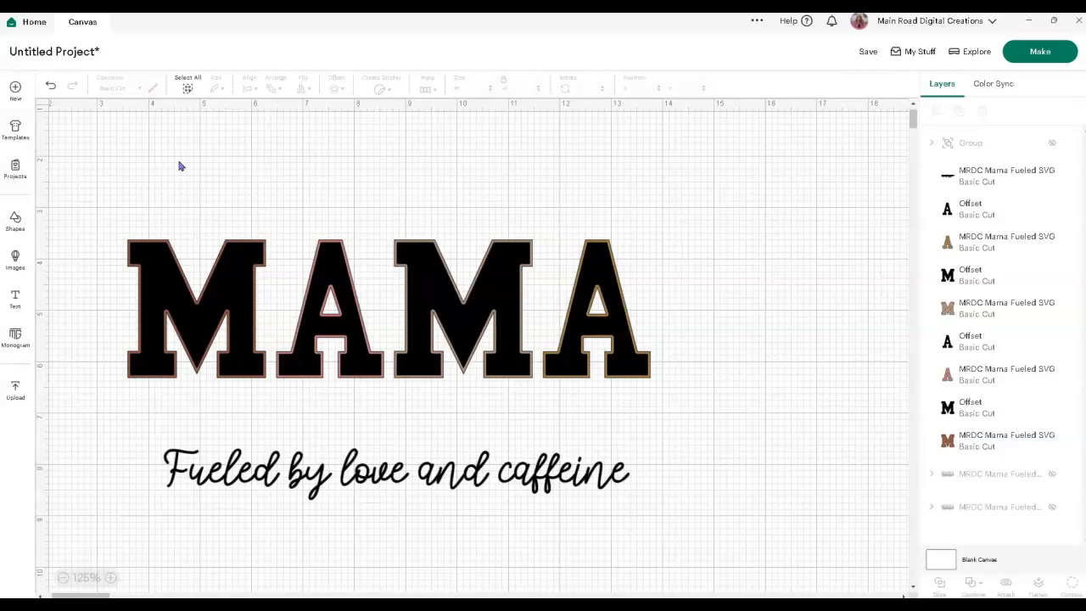
left_click(17, 391)
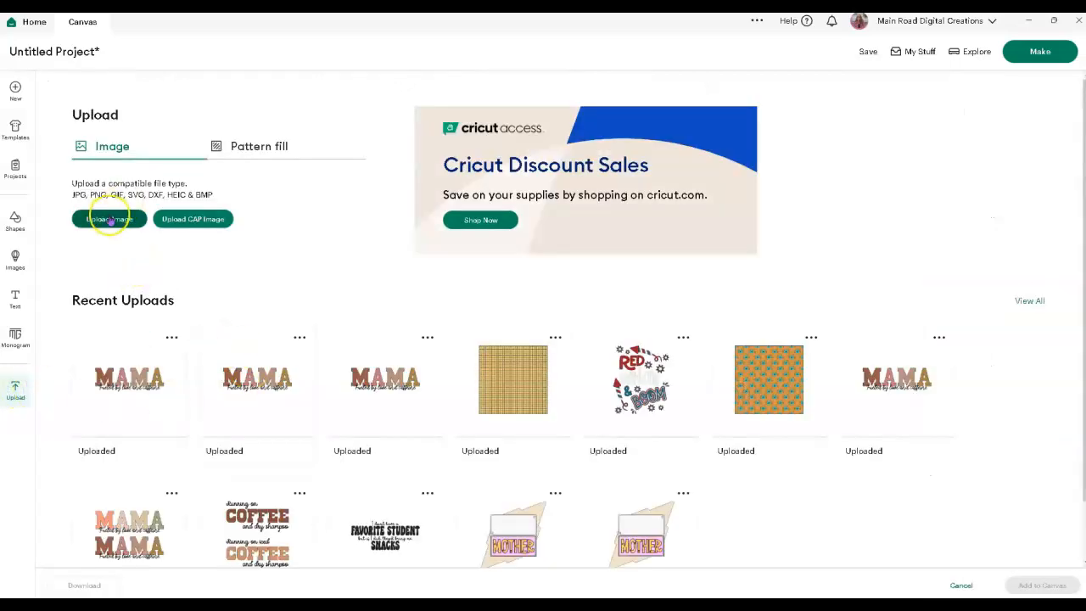
left_click(109, 219)
mouse_move(290, 604)
left_click(261, 576)
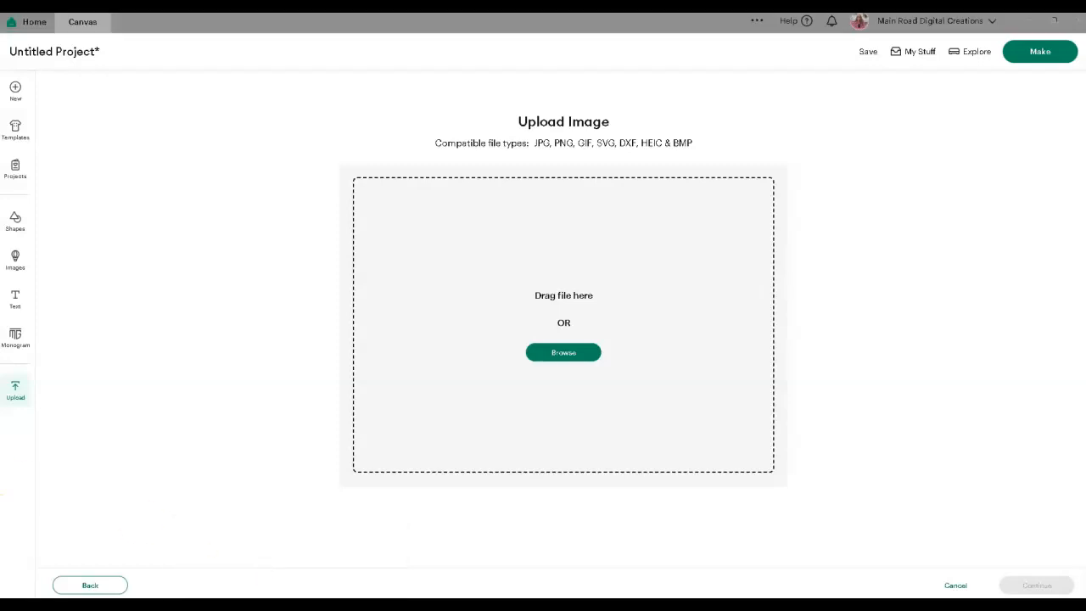
left_click_drag(95, 427, 495, 327)
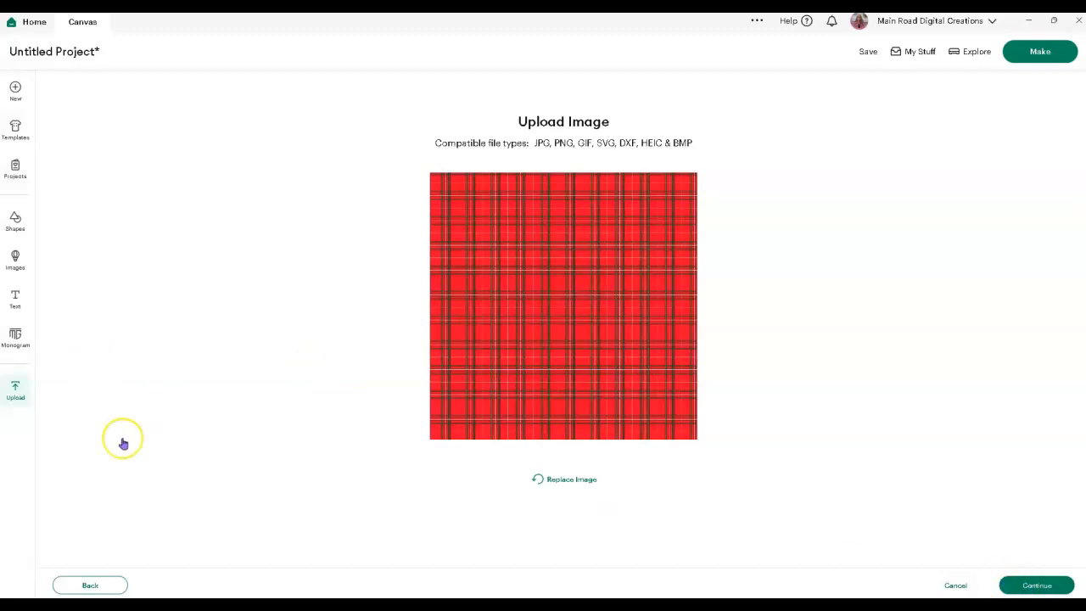
left_click(107, 585)
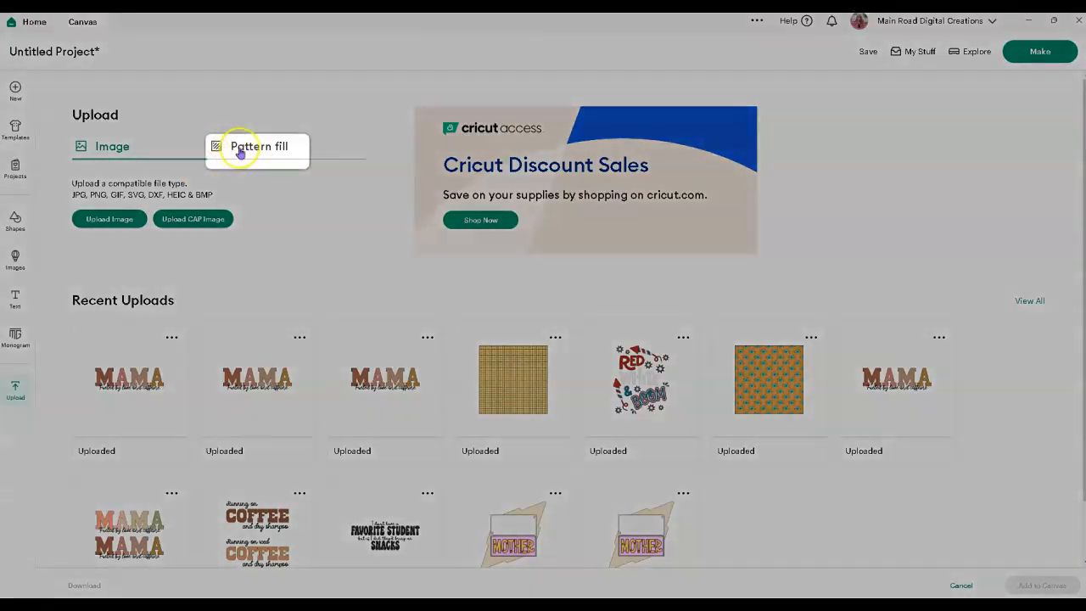
- Upload the Red Plaid paper as a pattern fill tagged red, black and multicolour, and return to the canvas
left_click(240, 150)
left_click(110, 219)
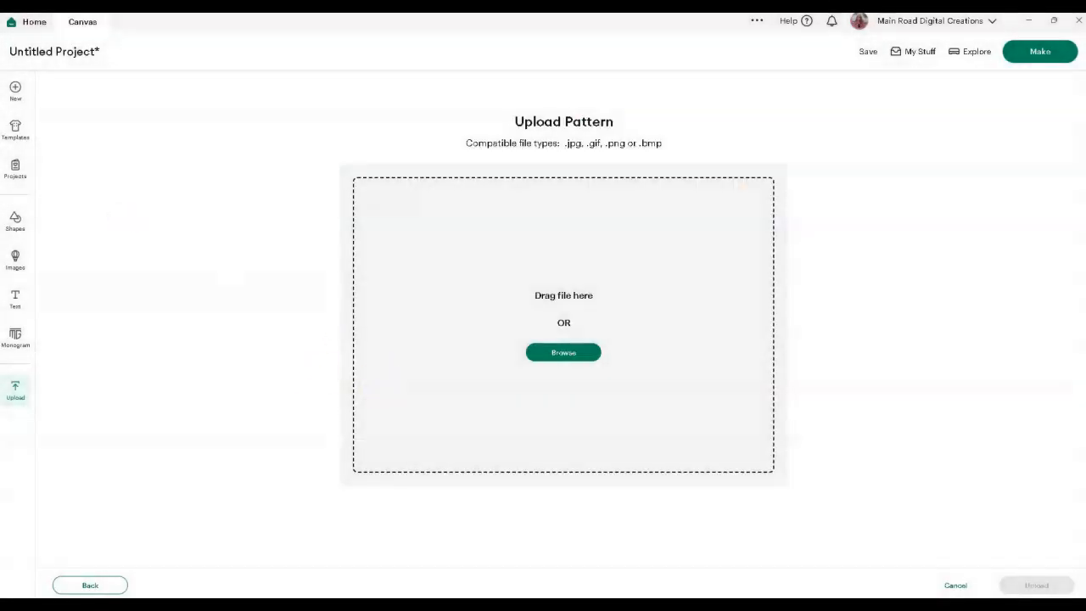
left_click_drag(331, 534, 593, 390)
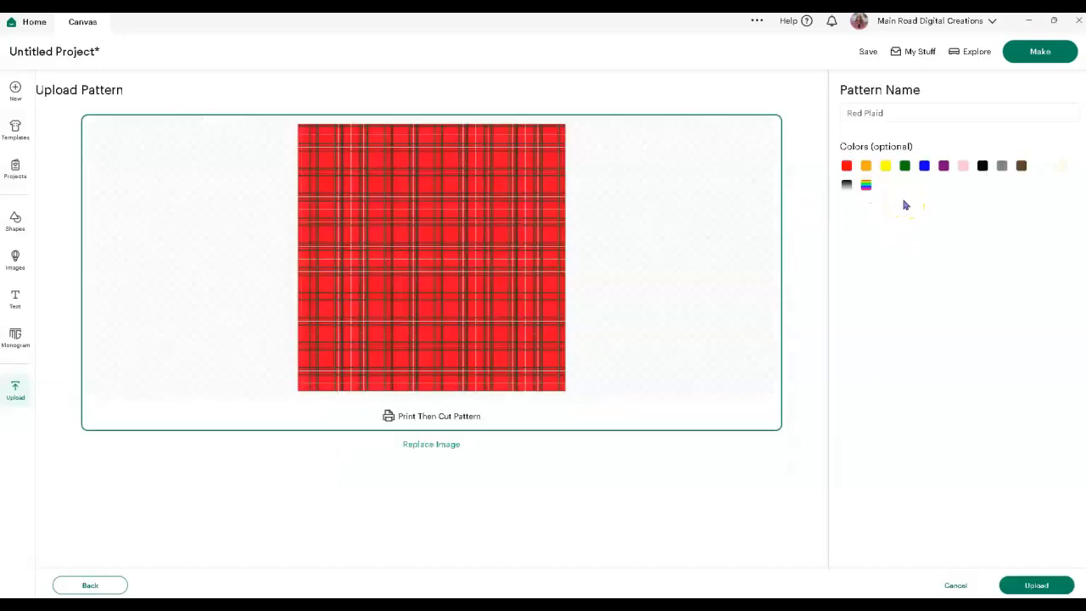
left_click(847, 166)
left_click(982, 167)
left_click(865, 185)
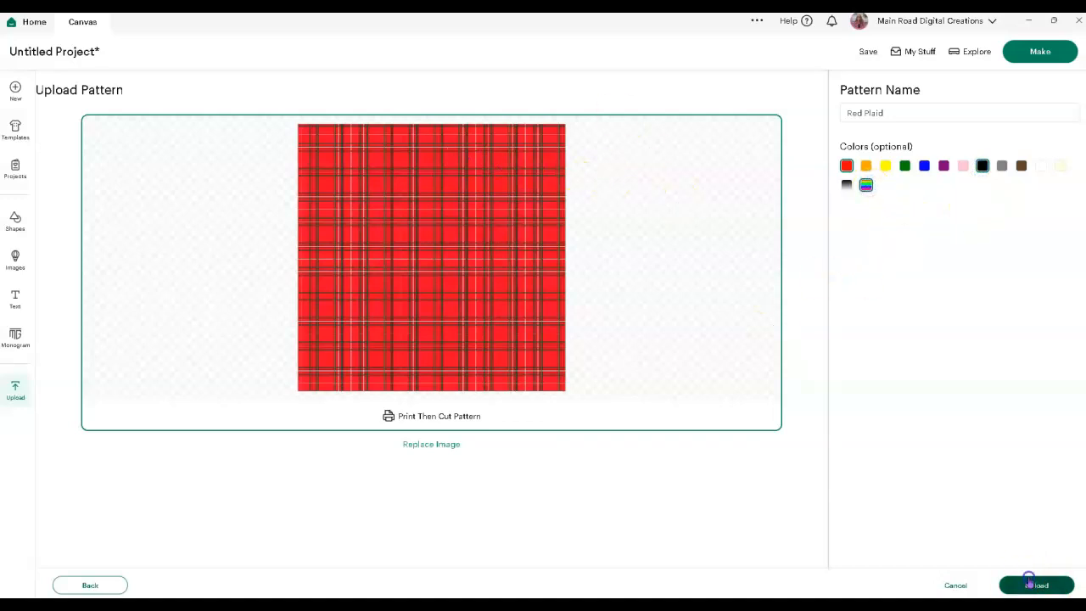
left_click(1029, 581)
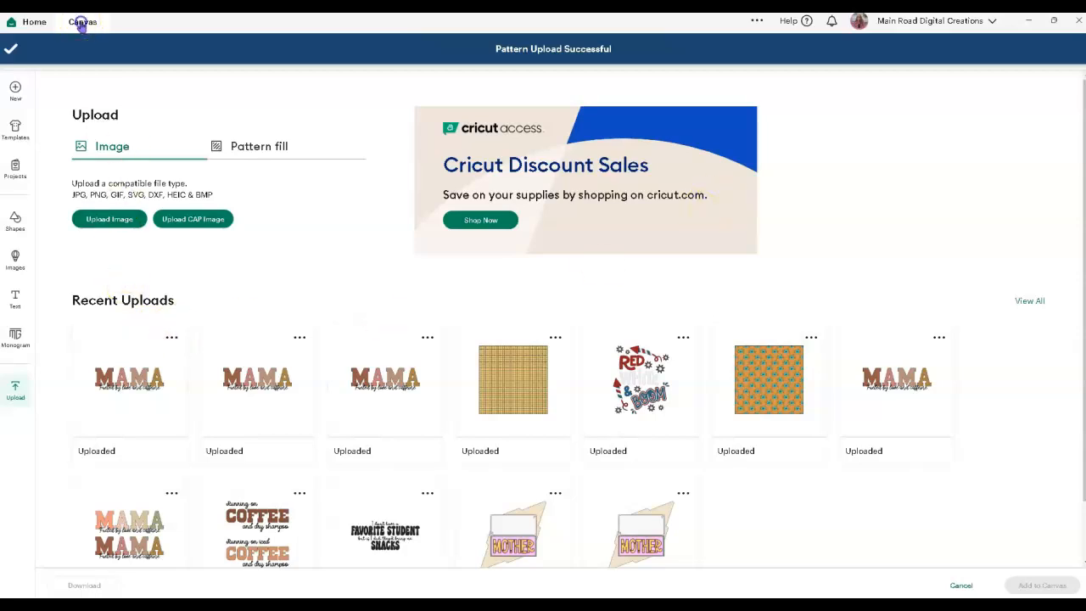
left_click(82, 22)
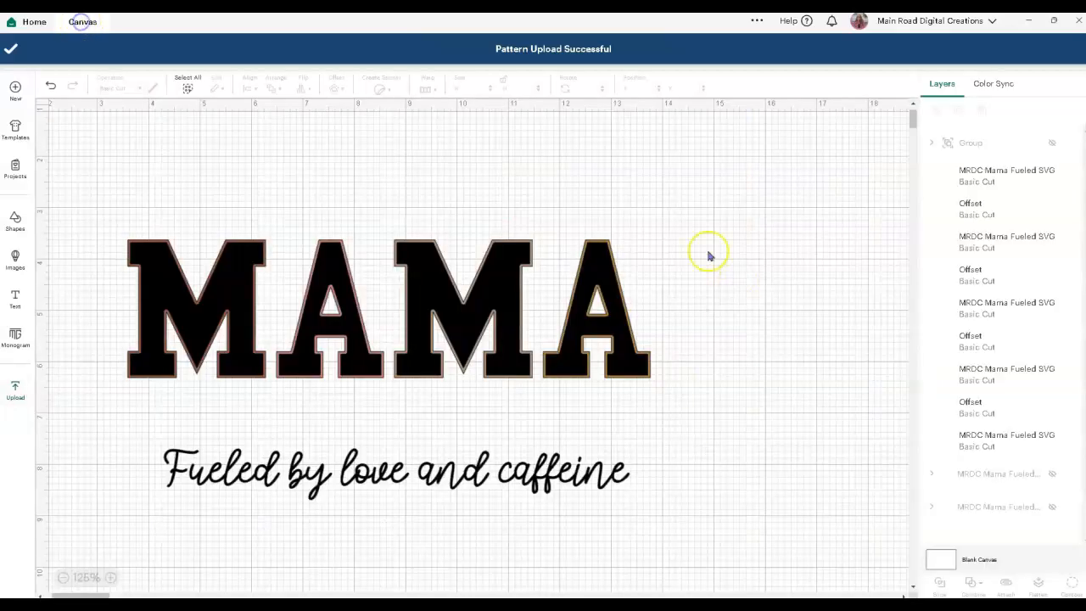
- Change the operation of the first M's offset layer to Print Then Cut
left_click(240, 271)
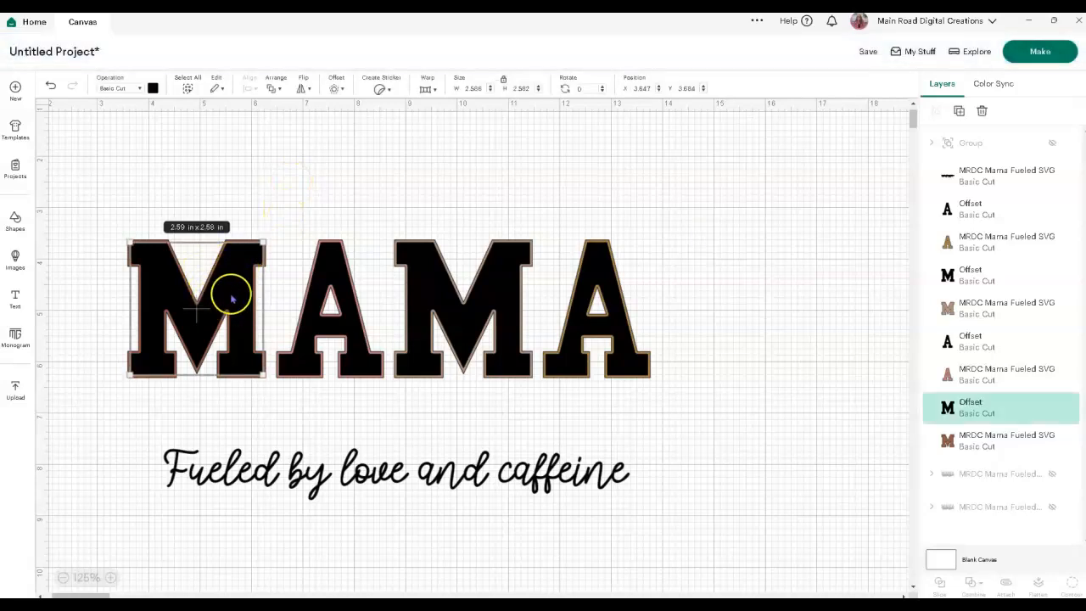
left_click(121, 90)
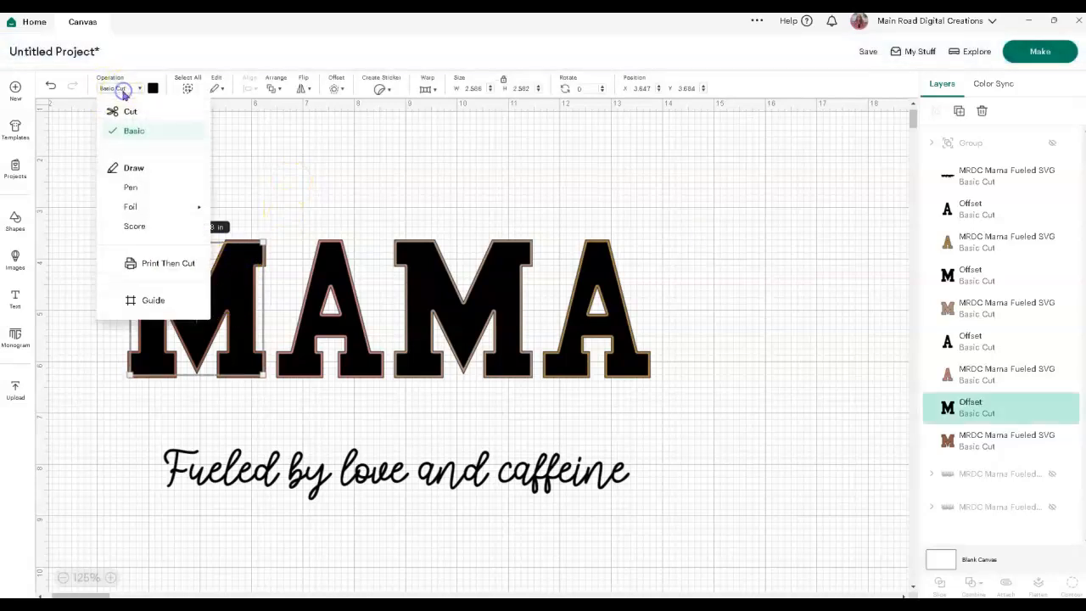
left_click(163, 262)
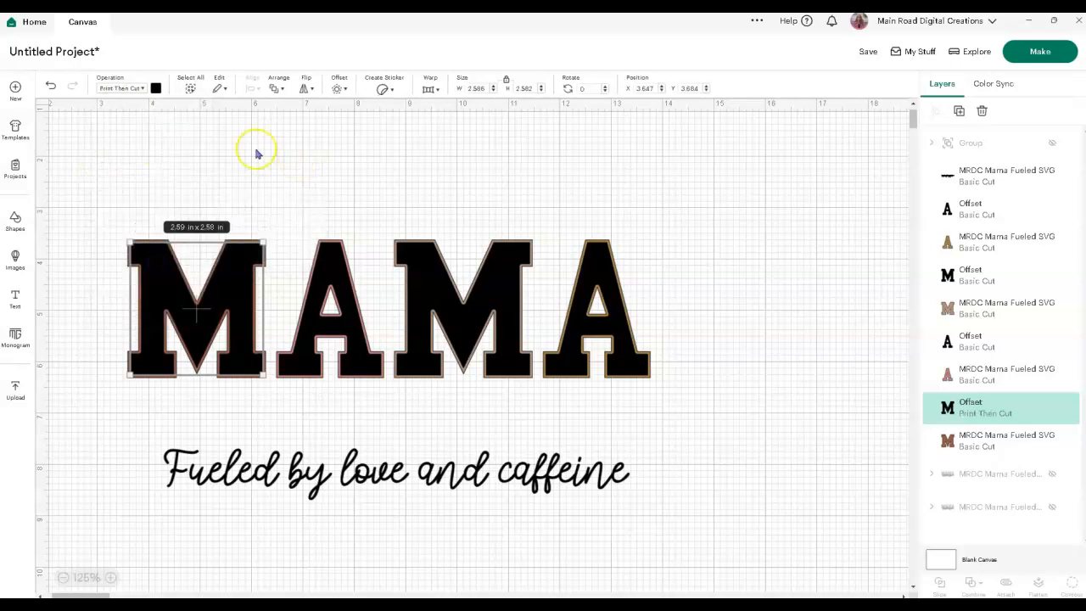
- Set the print type of the first M's offset to Pattern and fill it with the uploaded Red Plaid
left_click(154, 88)
left_click(180, 132)
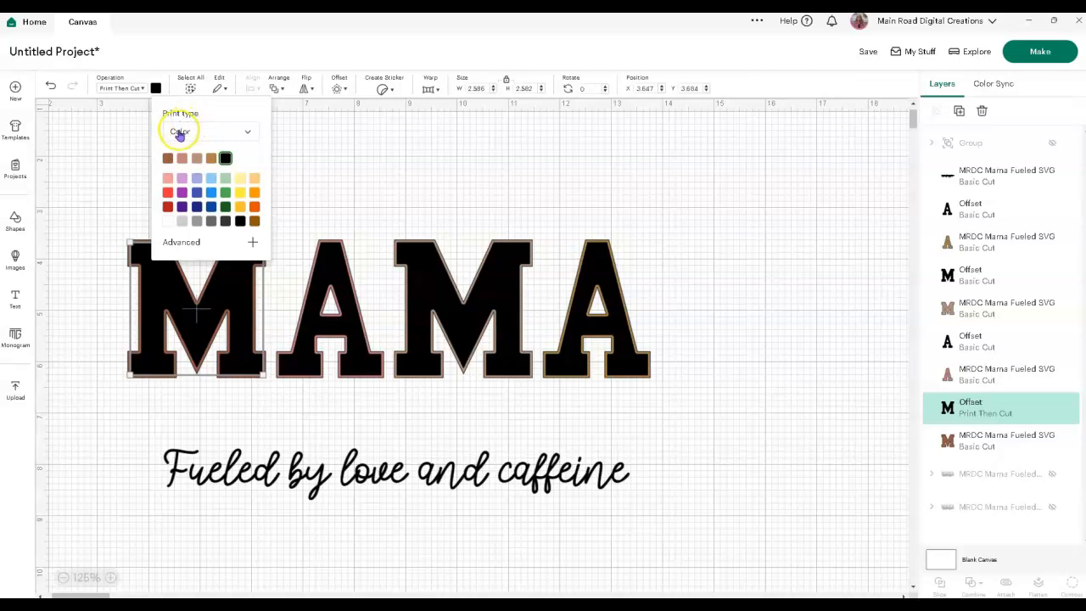
left_click(180, 131)
left_click(202, 180)
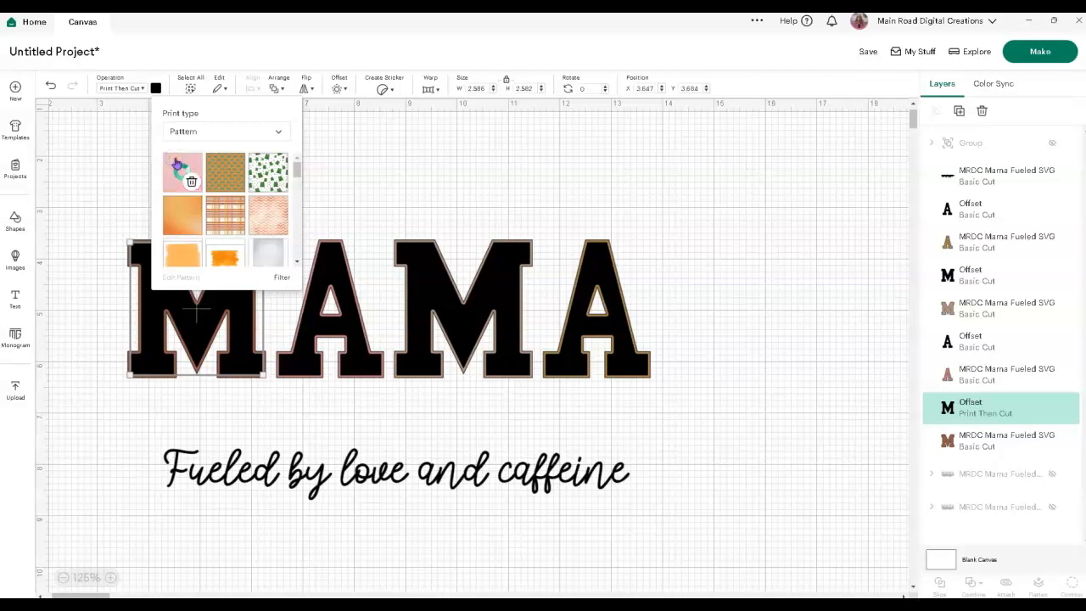
left_click(177, 164)
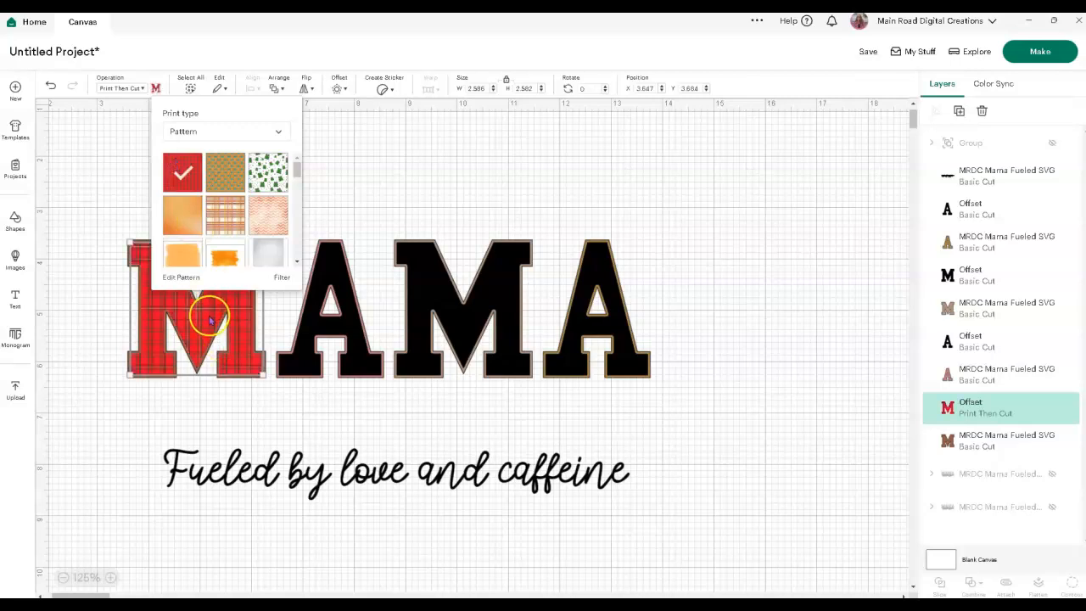
- Enlarge the plaid pattern inside the first M to a scale of 157, and reopen the pattern settings to raise it to 245
left_click(181, 277)
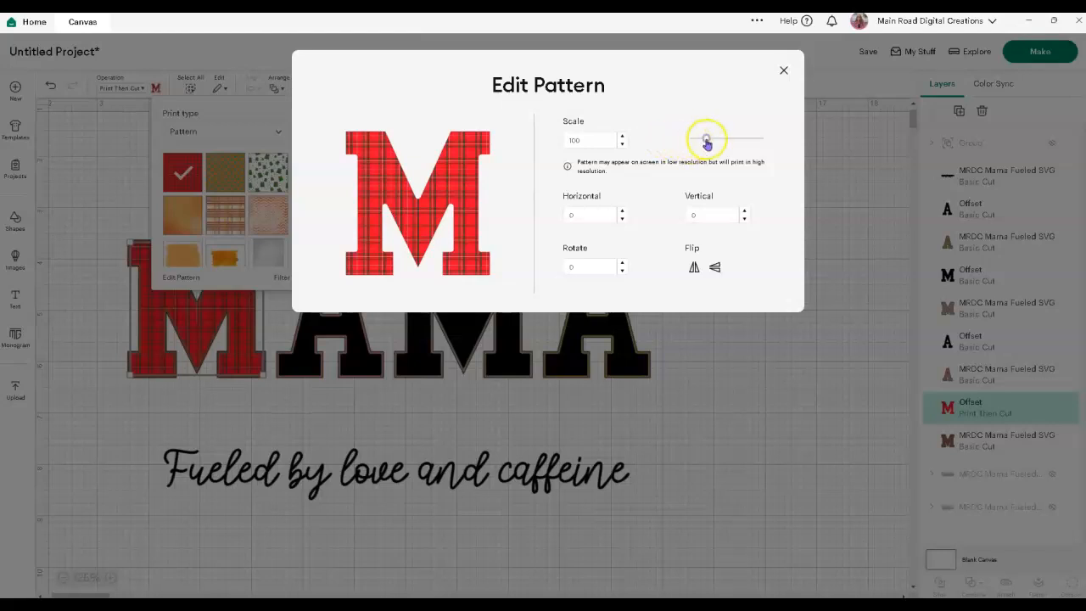
left_click_drag(713, 137, 717, 144)
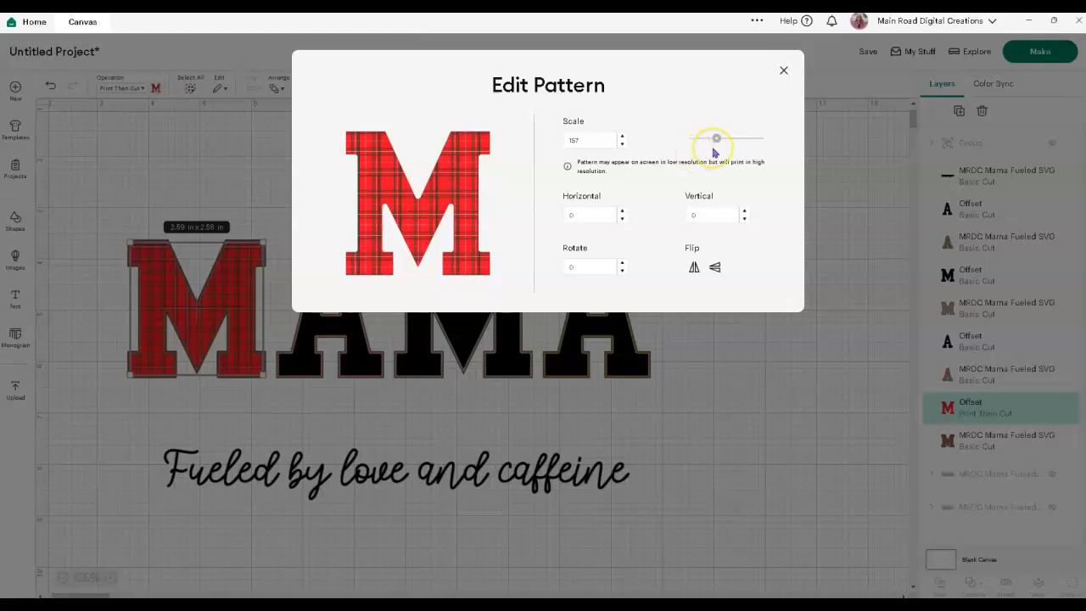
left_click(782, 70)
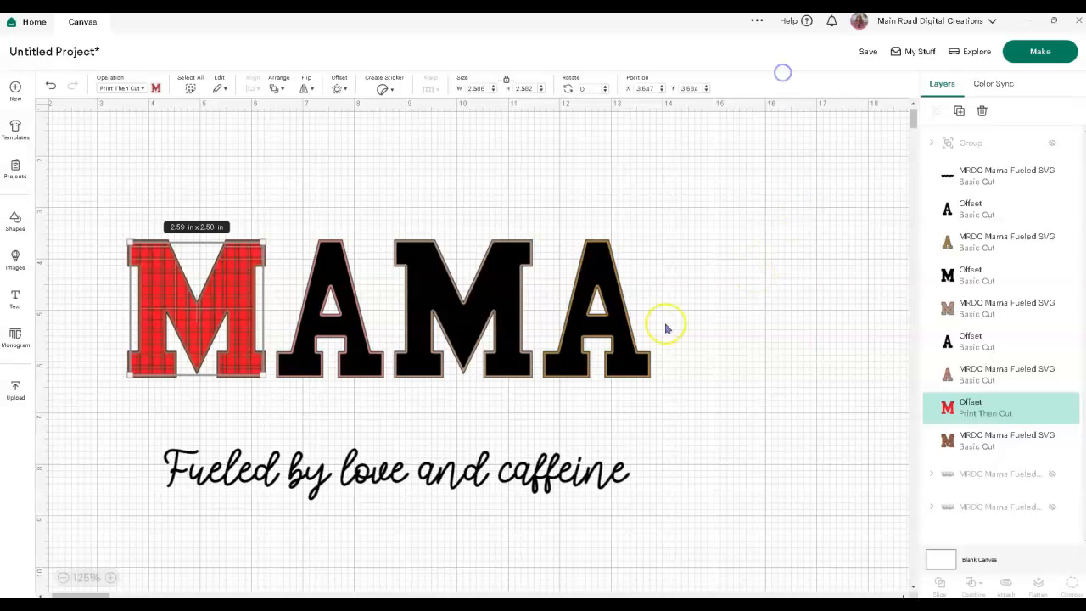
left_click(156, 89)
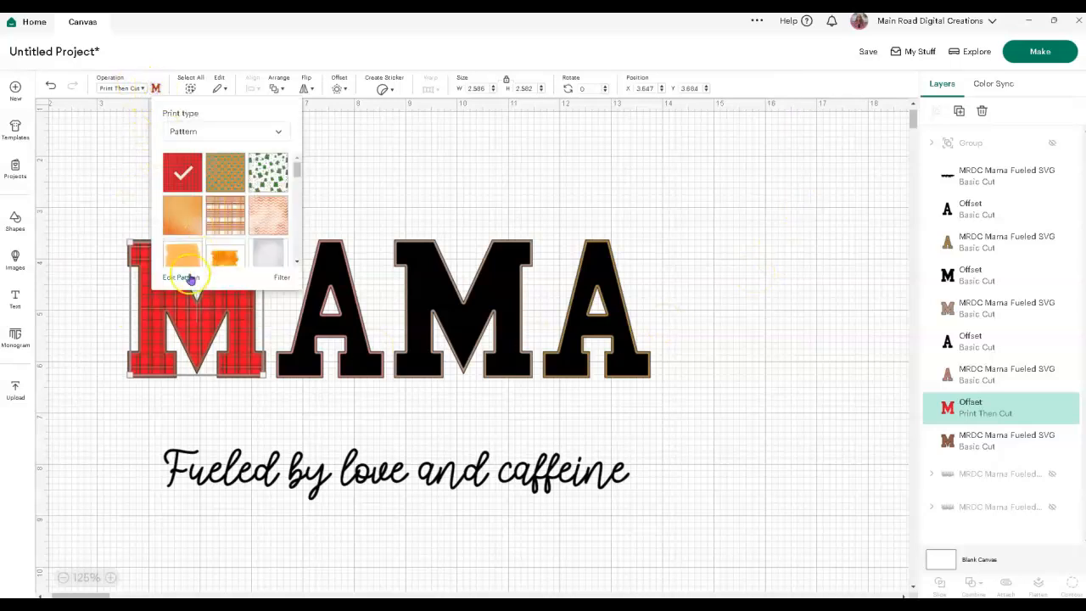
left_click(186, 277)
left_click_drag(703, 143, 733, 143)
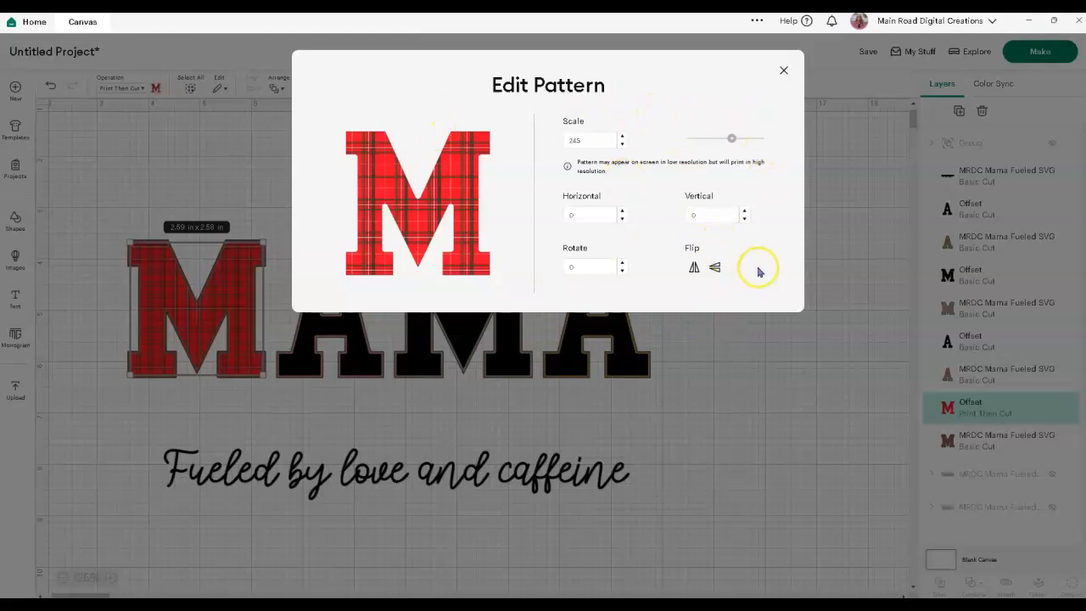
left_click(783, 70)
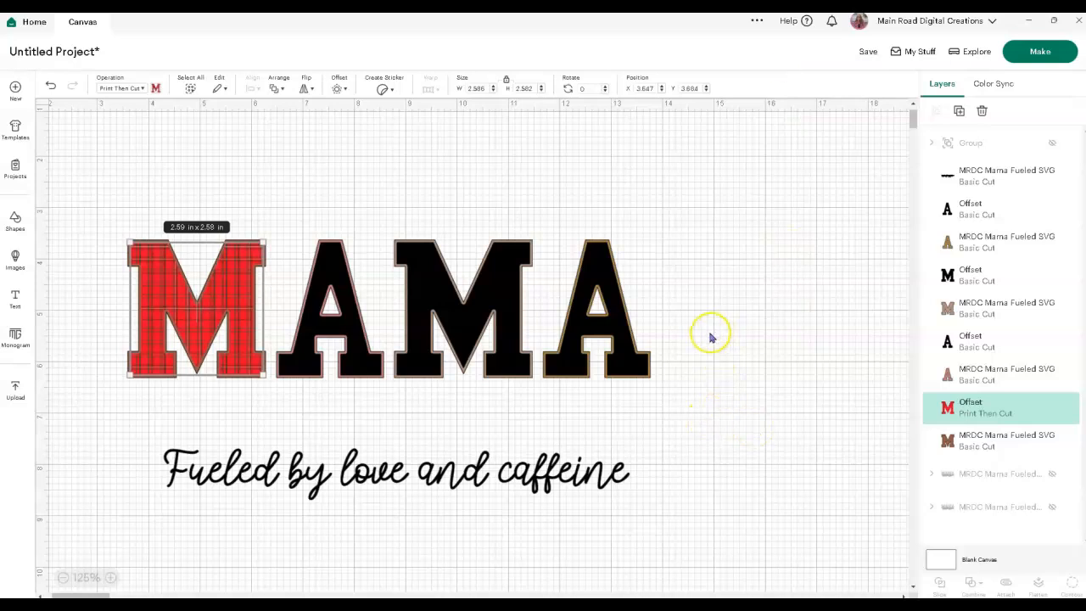
- Undo the changes on the first M's offset back through the red plaid pattern fill
left_click(712, 336)
left_click(239, 285)
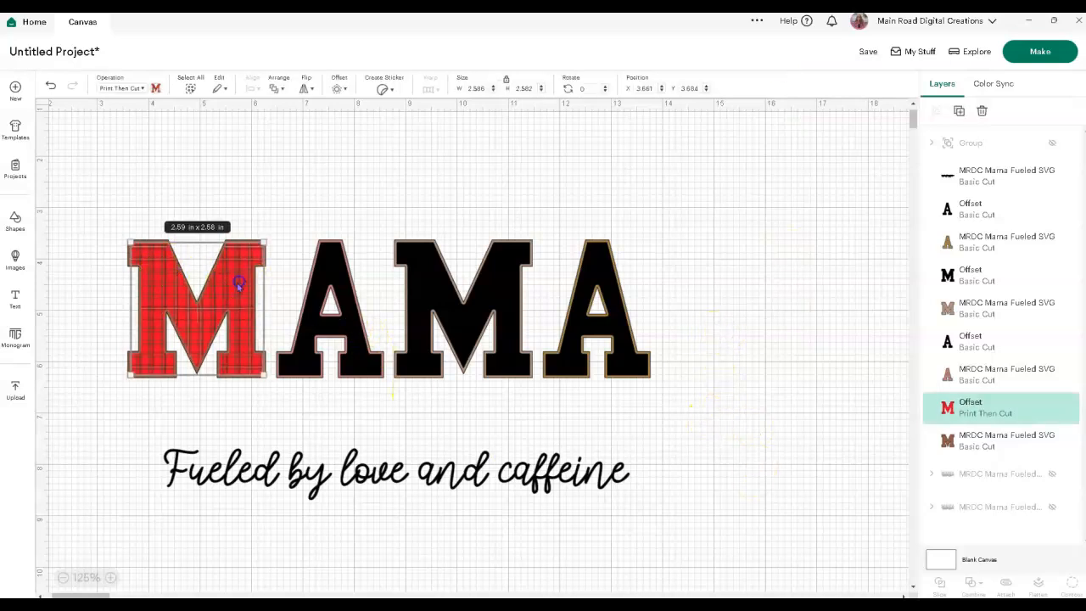
left_click(53, 88)
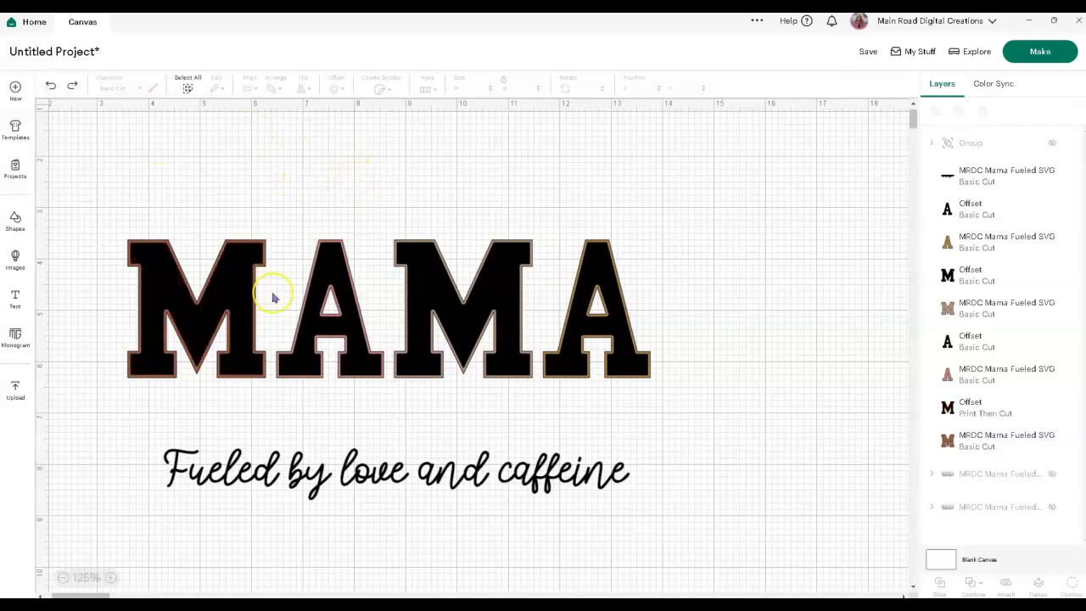
- Start a new image upload and choose the Mustard Plaid file from the MRDC Plaid Digital Paper folder
left_click(14, 390)
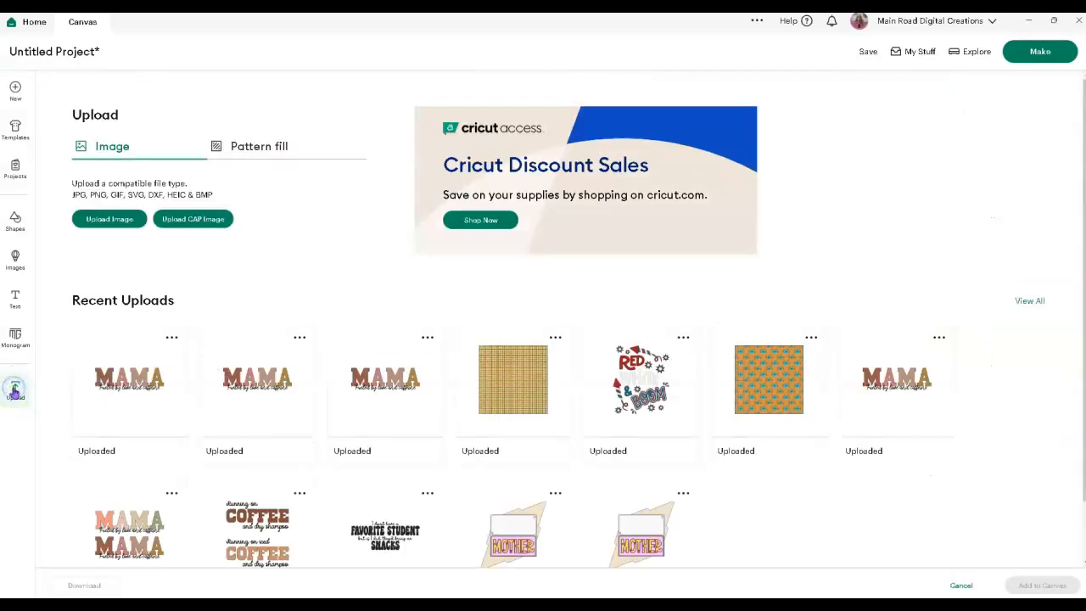
left_click(524, 370)
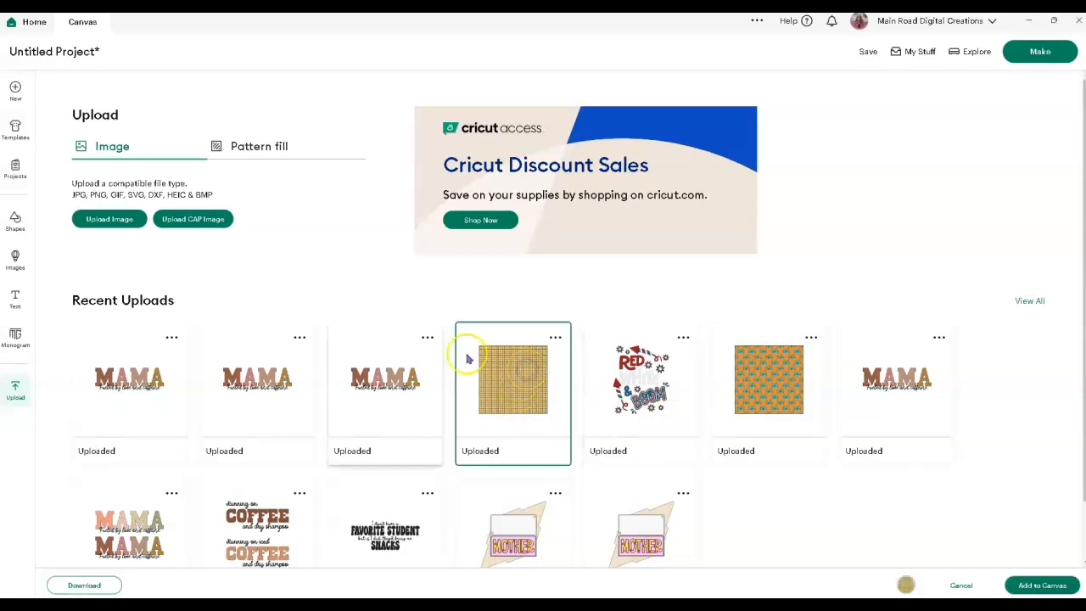
left_click(113, 222)
left_click(565, 357)
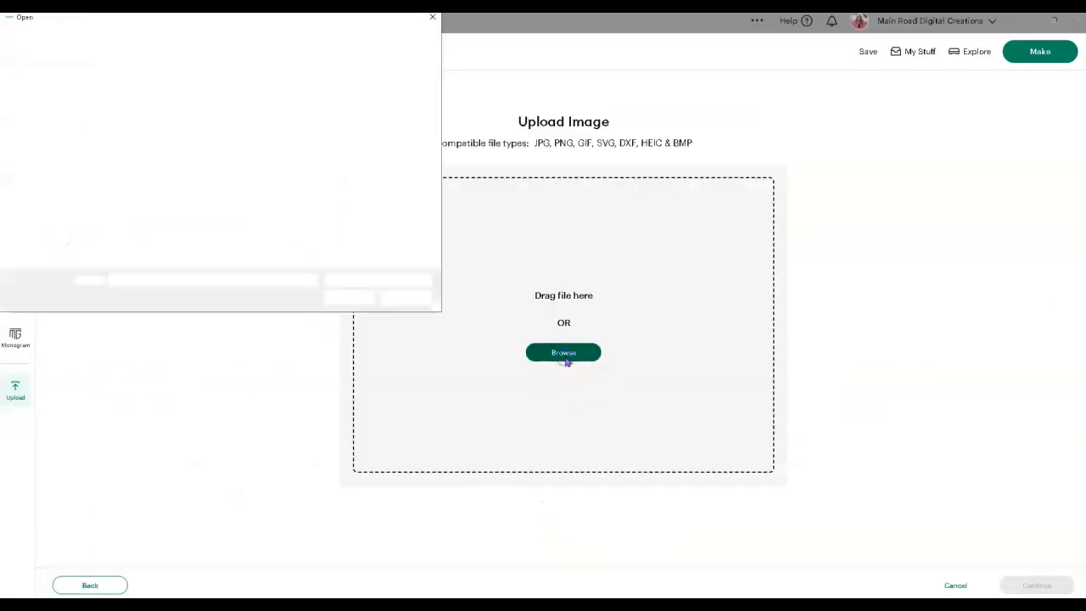
left_click(403, 101)
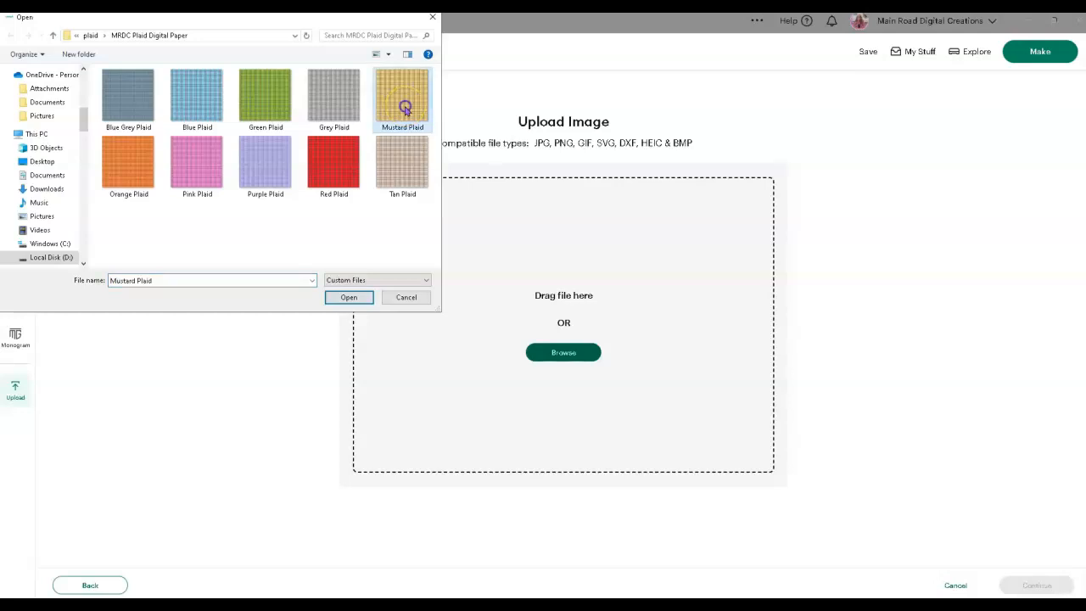
left_click(353, 299)
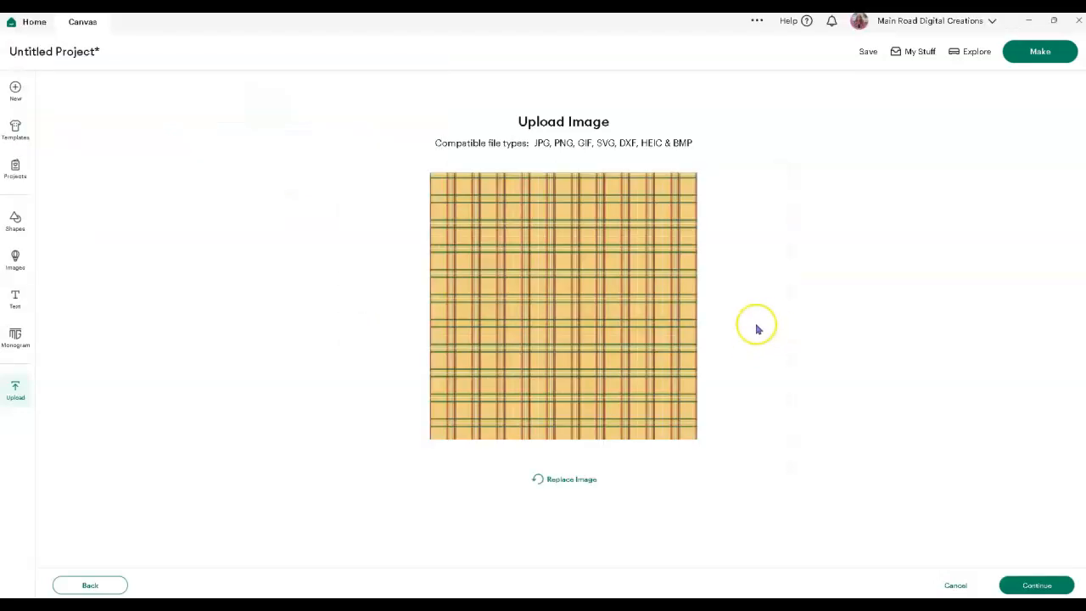
- Keep the Mustard Plaid background, convert the upload to a Flat Graphic, and add it to the canvas
left_click(1036, 584)
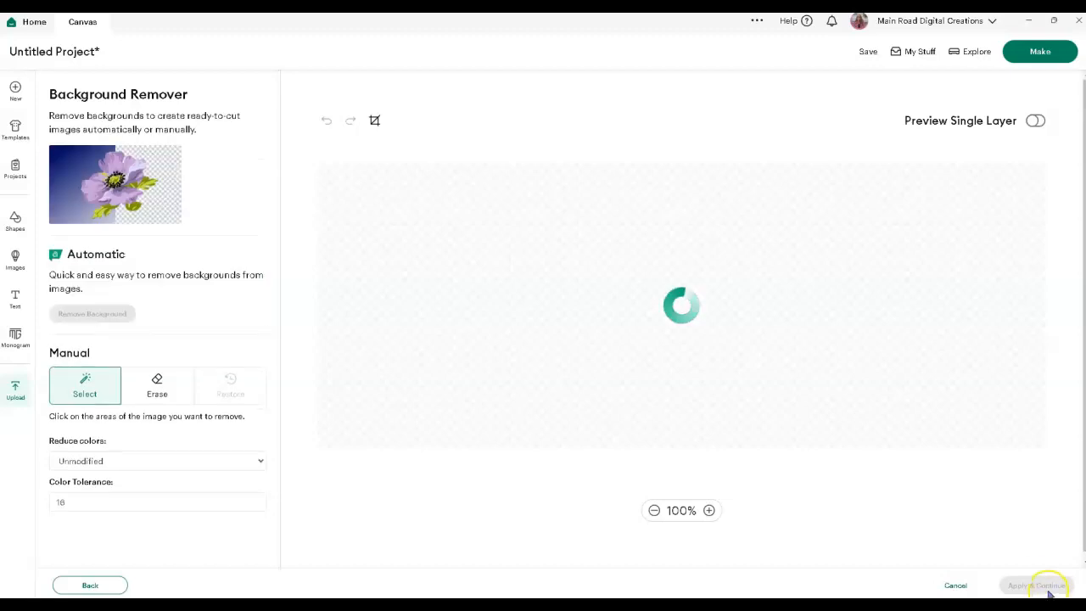
left_click(1017, 584)
left_click(1028, 585)
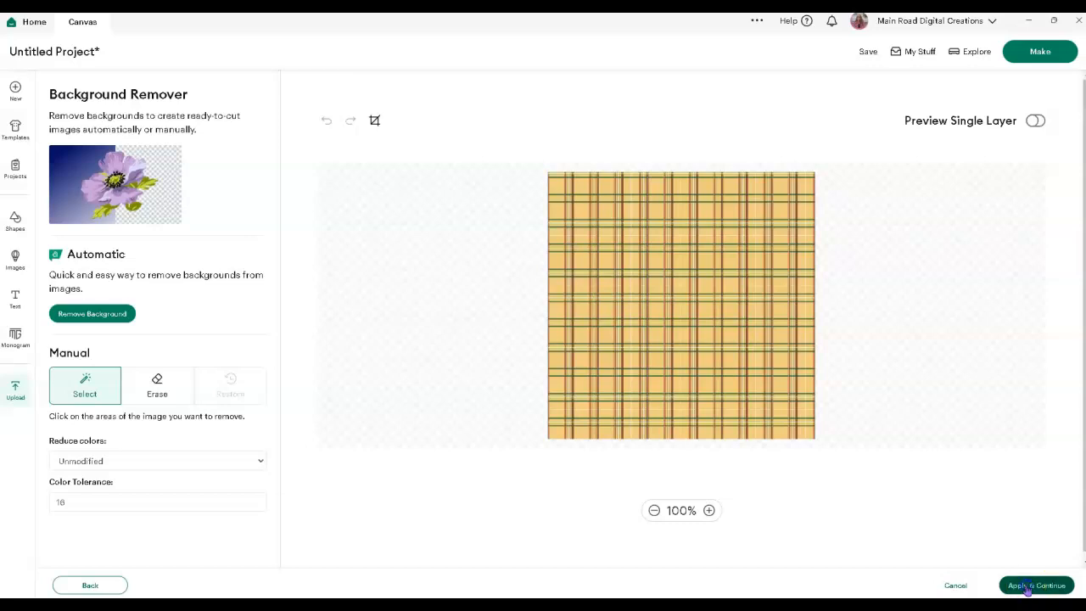
left_click(820, 307)
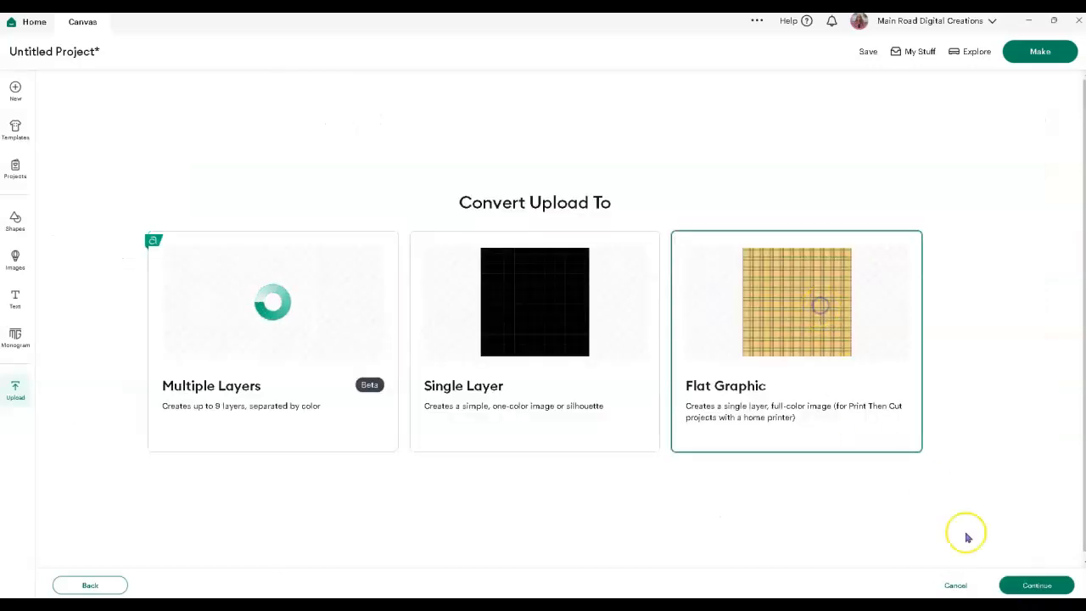
left_click(1023, 584)
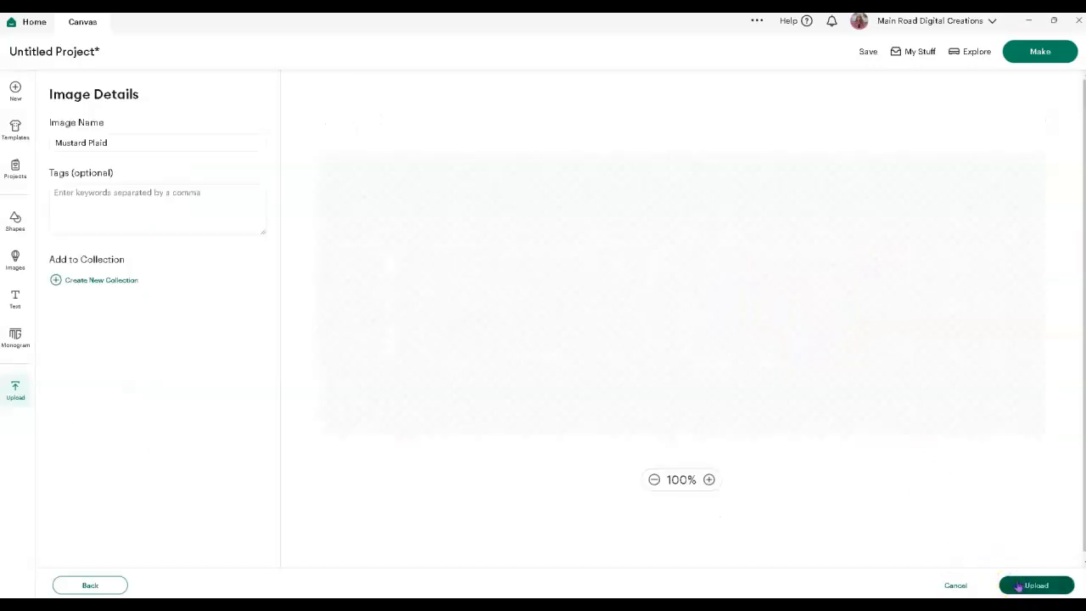
left_click(1042, 586)
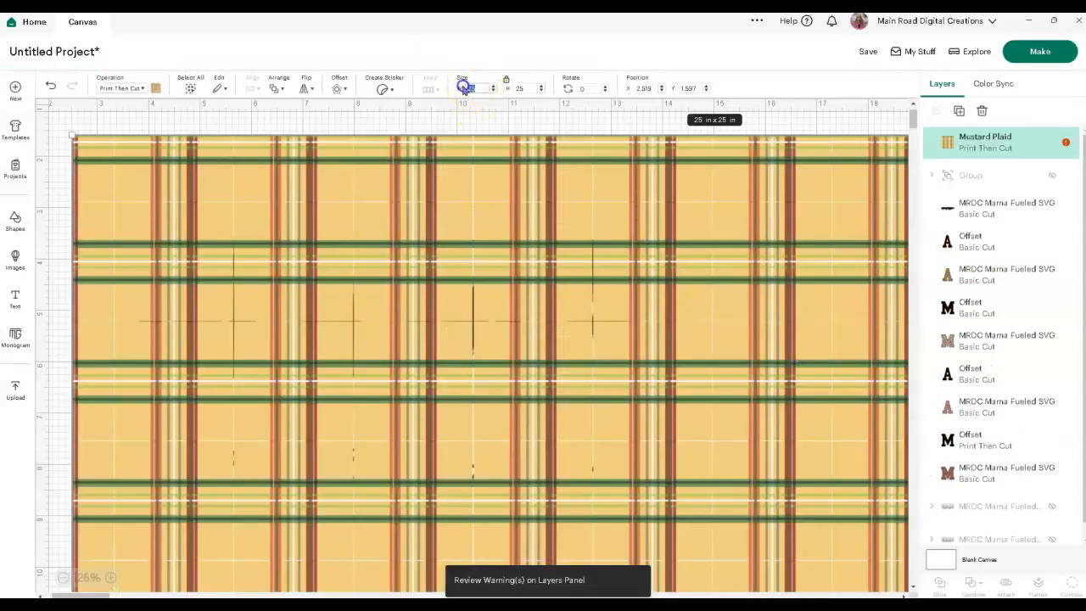
- Resize the Mustard Plaid square to 5 in × 5 in, move it over the first letters, and send it to the back
key("Return")
left_click(429, 204)
left_click_drag(211, 233, 303, 269)
right_click(300, 277)
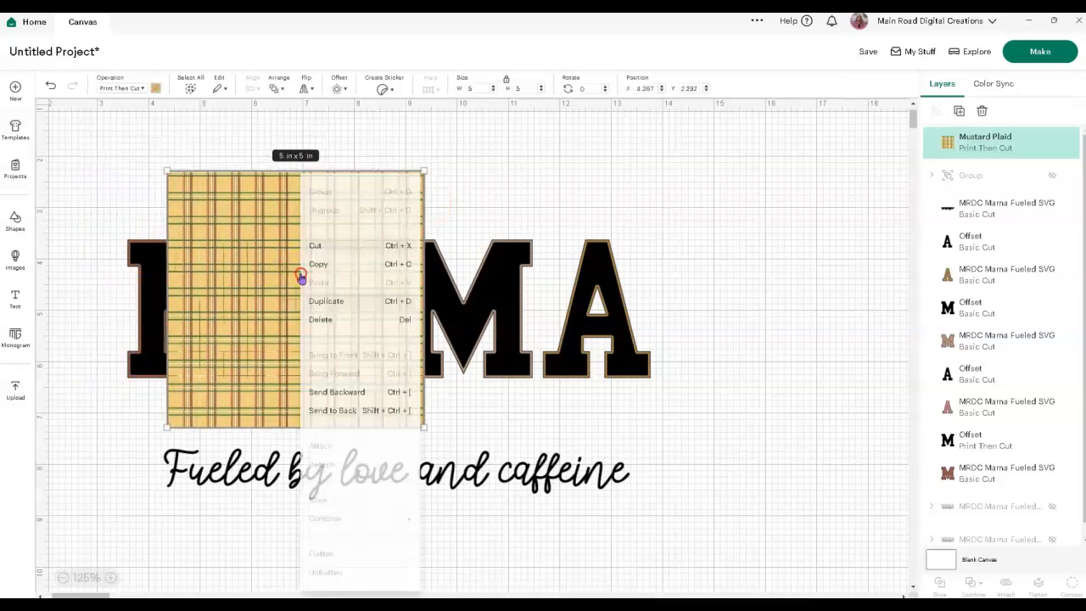
left_click(343, 412)
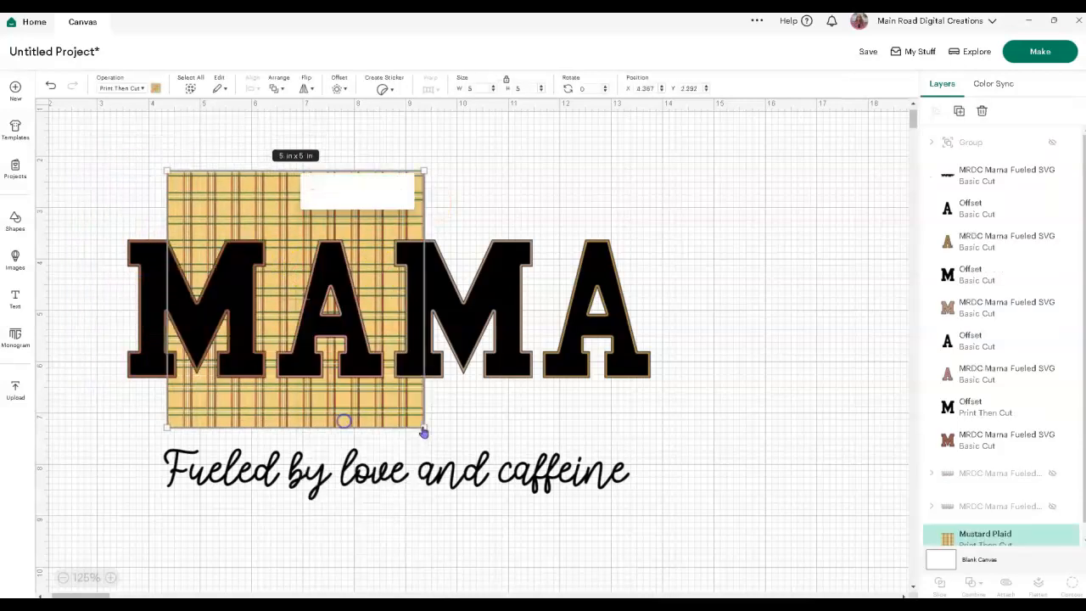
- Make three duplicates of the Mustard Plaid square and stack them beside the design, over the last A
left_click(958, 111)
left_click(959, 112)
left_click(958, 111)
left_click_drag(443, 414, 759, 332)
left_click_drag(373, 340, 733, 432)
left_click_drag(398, 313, 783, 412)
- Move the remaining plaid square behind the first M so that it covers the whole letter
left_click_drag(382, 193, 267, 191)
left_click(195, 194)
left_click_drag(194, 190, 214, 196)
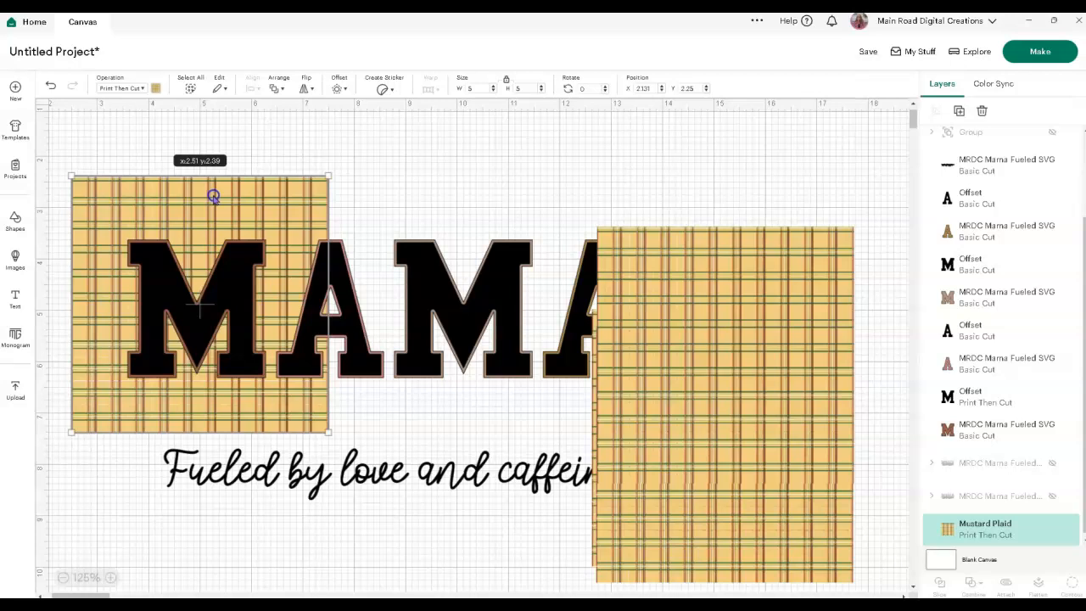
left_click(383, 175)
- Change the first M's offset layer from Print Then Cut to Basic Cut and recolour it black
left_click(156, 269)
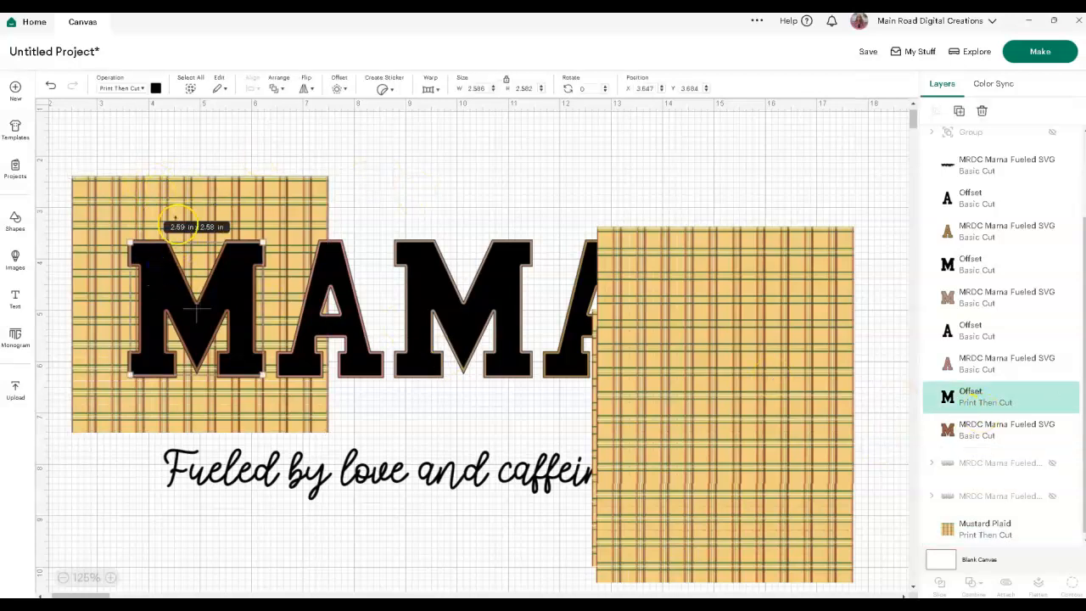
left_click(136, 89)
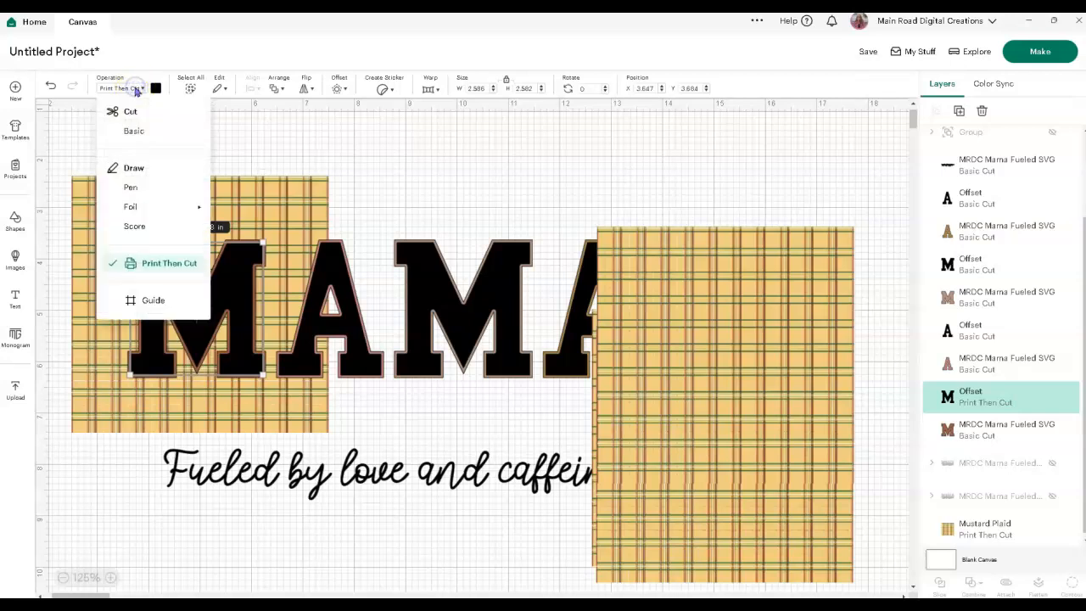
left_click(128, 134)
left_click(369, 155)
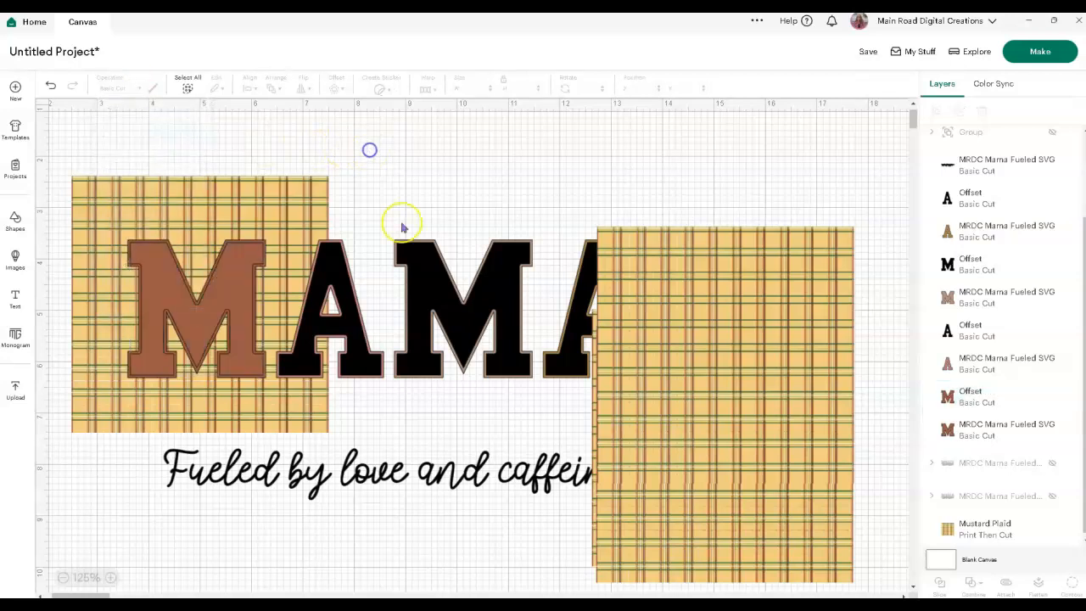
left_click(228, 297)
left_click(152, 88)
left_click(236, 136)
left_click(385, 168)
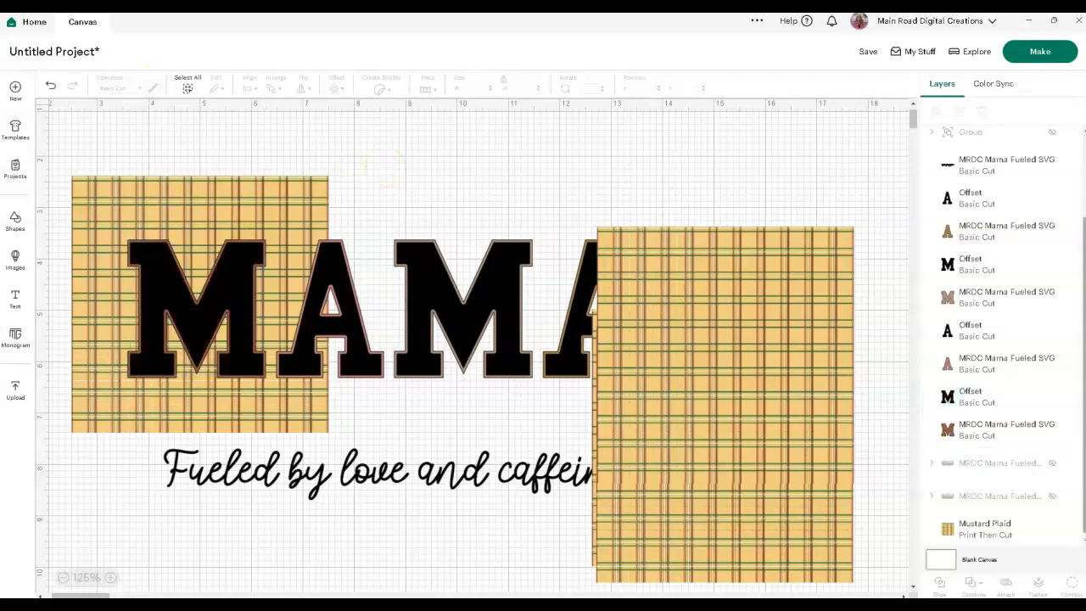
- Slice the first M's offset with the plaid square behind it and delete the leftover plaid and black pieces
left_click(992, 397)
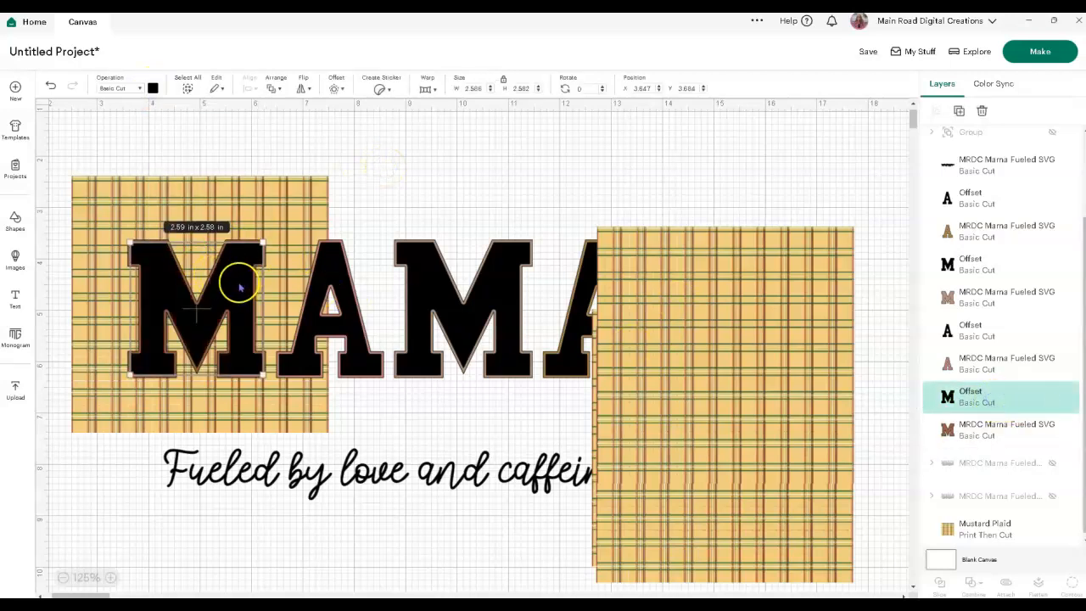
left_click(306, 194)
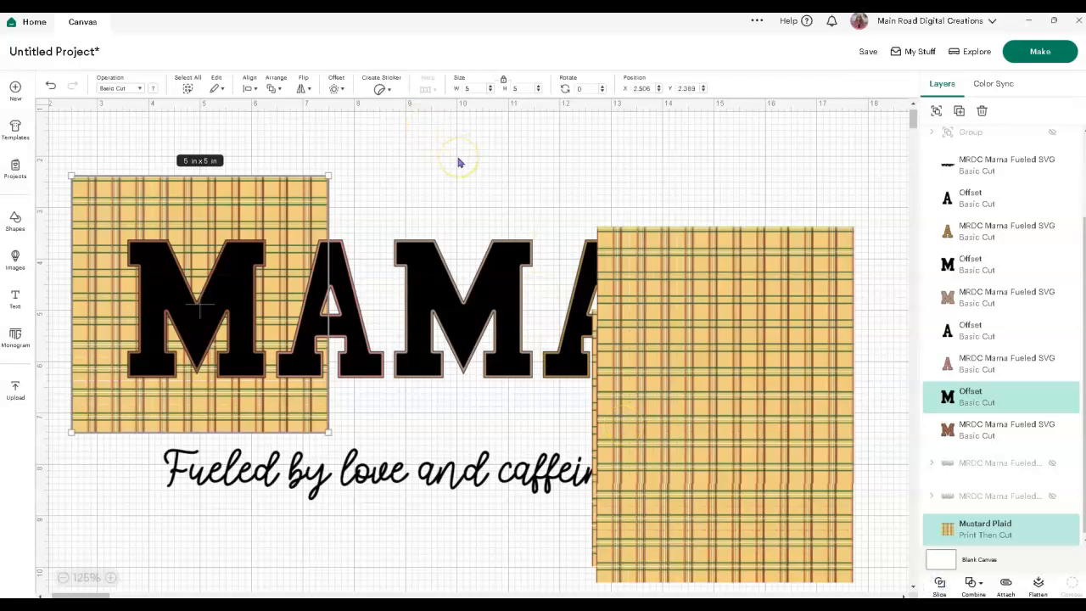
left_click_drag(305, 190, 312, 449)
key("Delete")
left_click(232, 283)
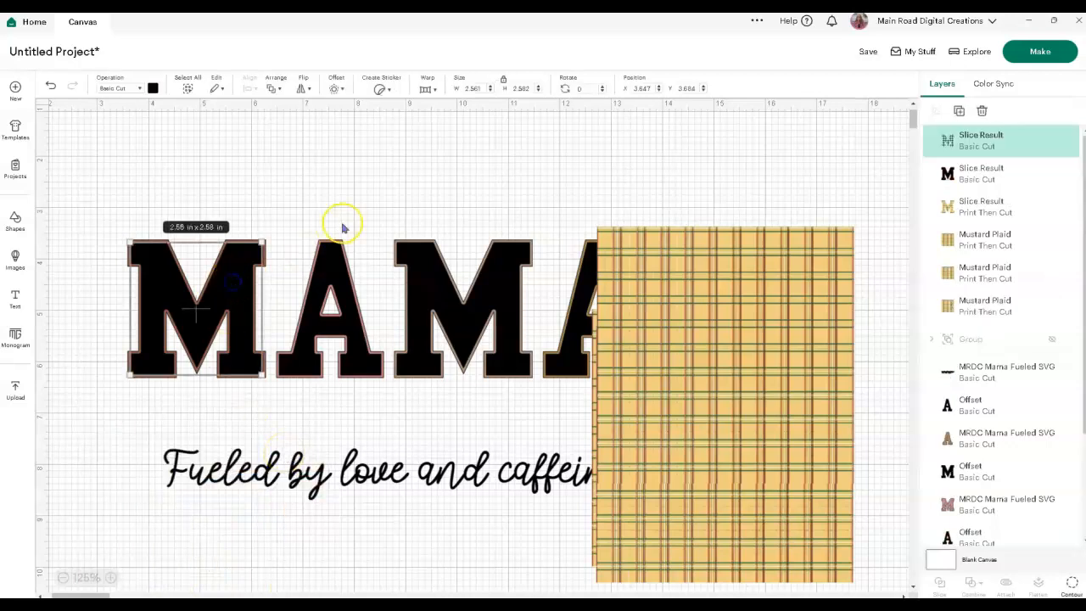
left_click(342, 220)
left_click(242, 249)
key("Delete")
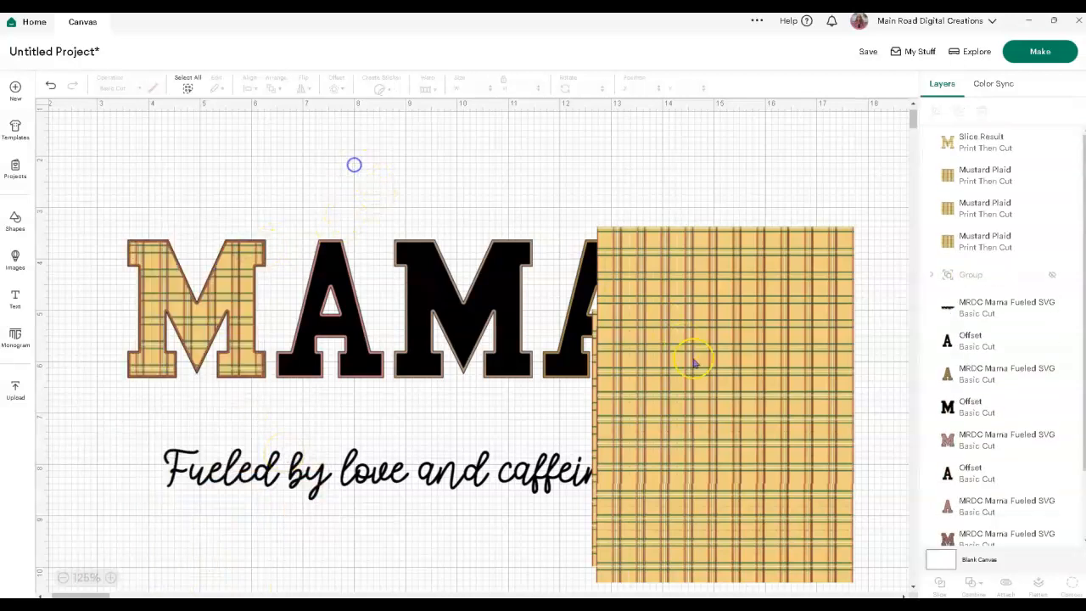
- Move one spare plaid square over the first A and send it to the back
left_click_drag(717, 363, 350, 312)
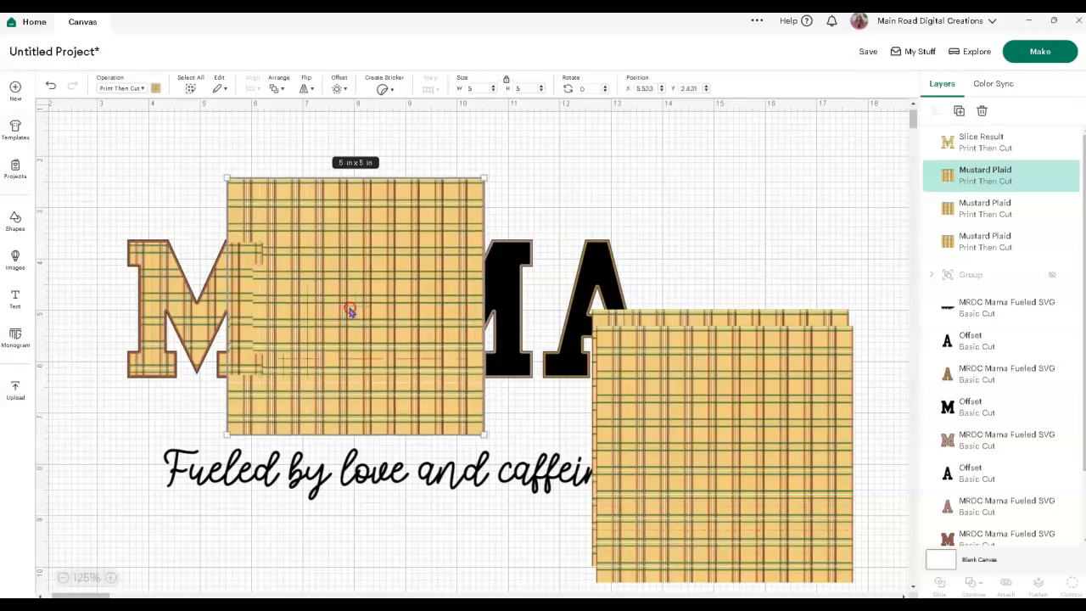
right_click(349, 311)
left_click(380, 424)
left_click(640, 187)
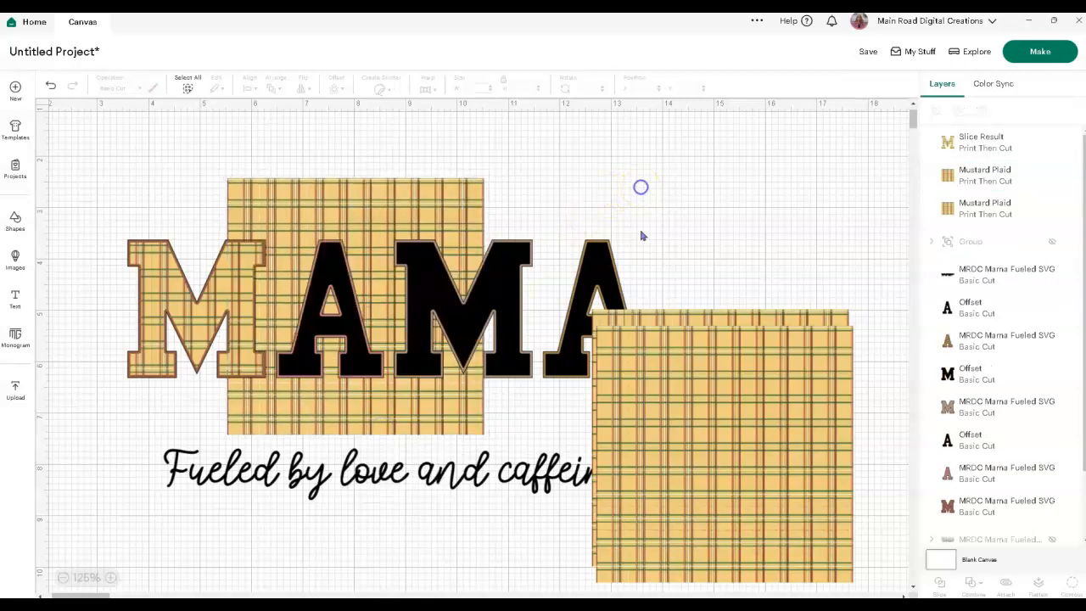
- Slice the first A's offset with the plaid square behind it and delete the leftover plaid and black pieces
left_click(330, 259)
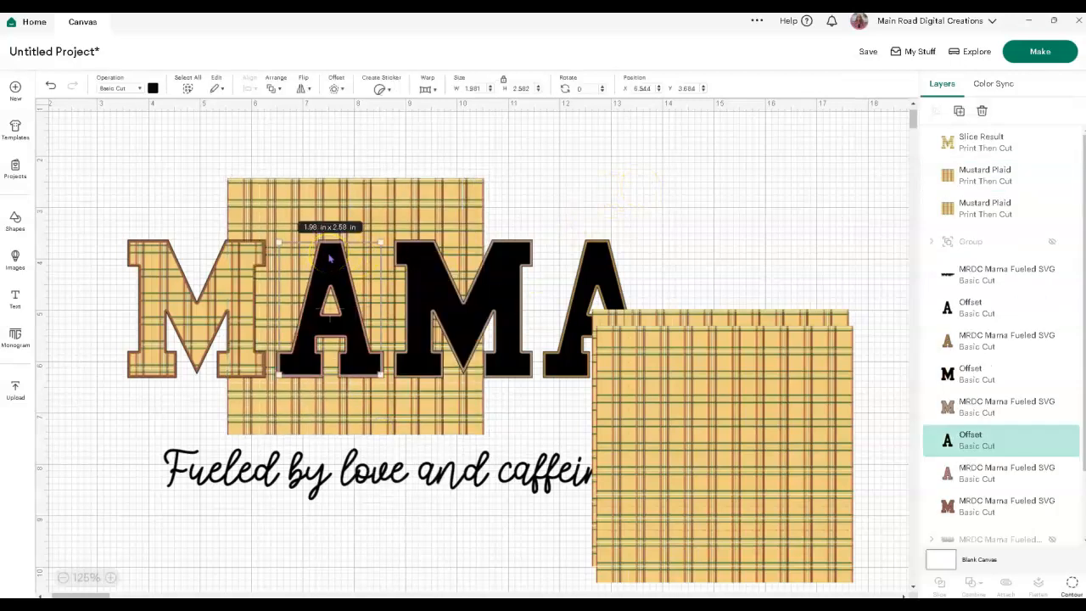
left_click(418, 203, "shift")
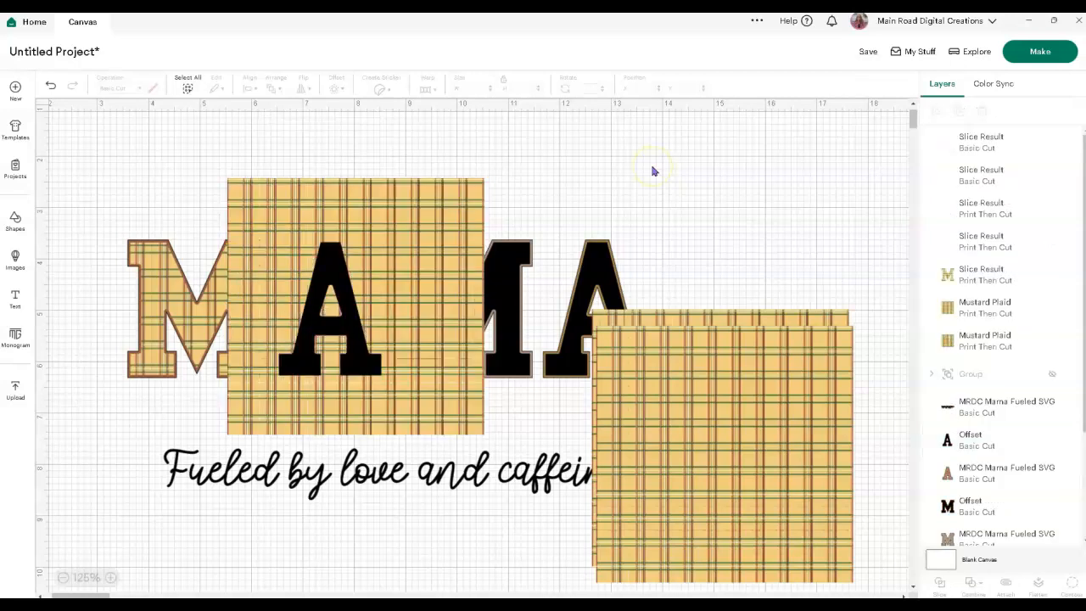
left_click(422, 203)
key("Delete")
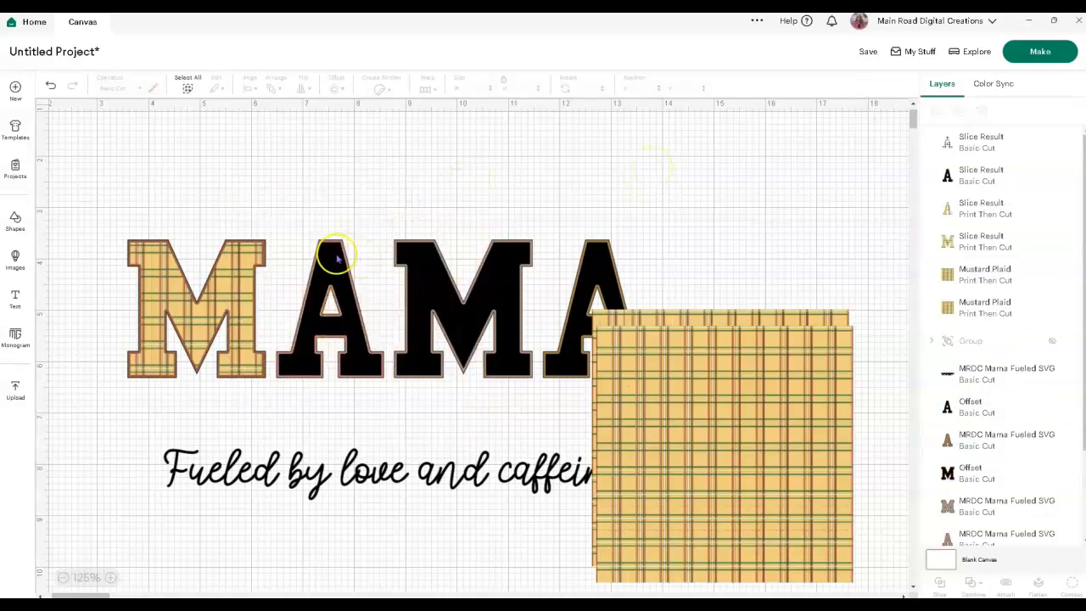
left_click(340, 248)
key("Delete")
- Move one plaid square over the second M and send both remaining plaid squares to the back
left_click_drag(772, 447, 528, 300)
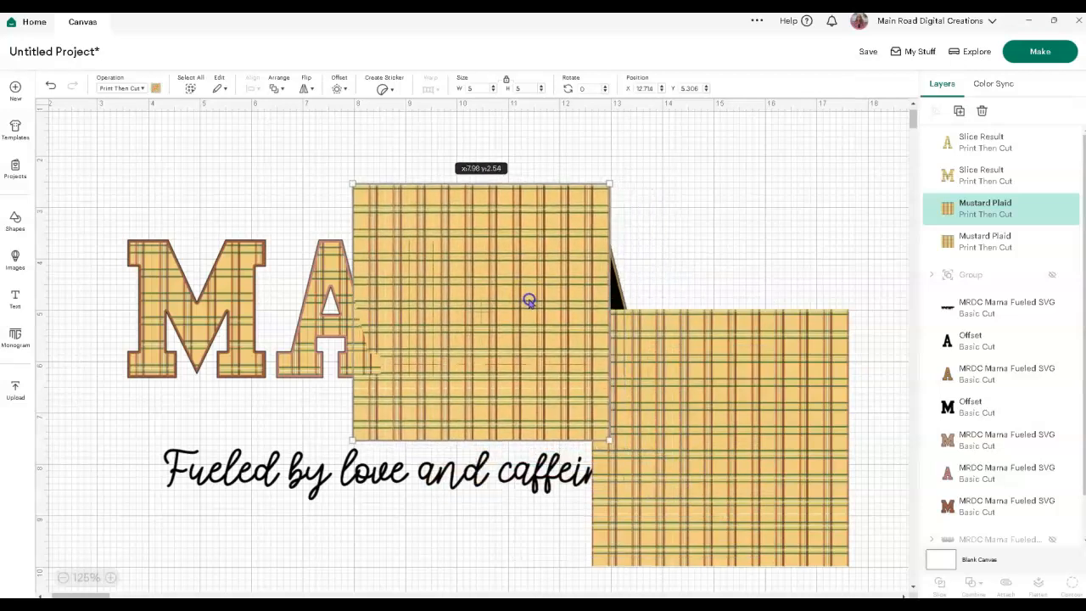
left_click(730, 373)
left_click(531, 266, "shift")
right_click(528, 268)
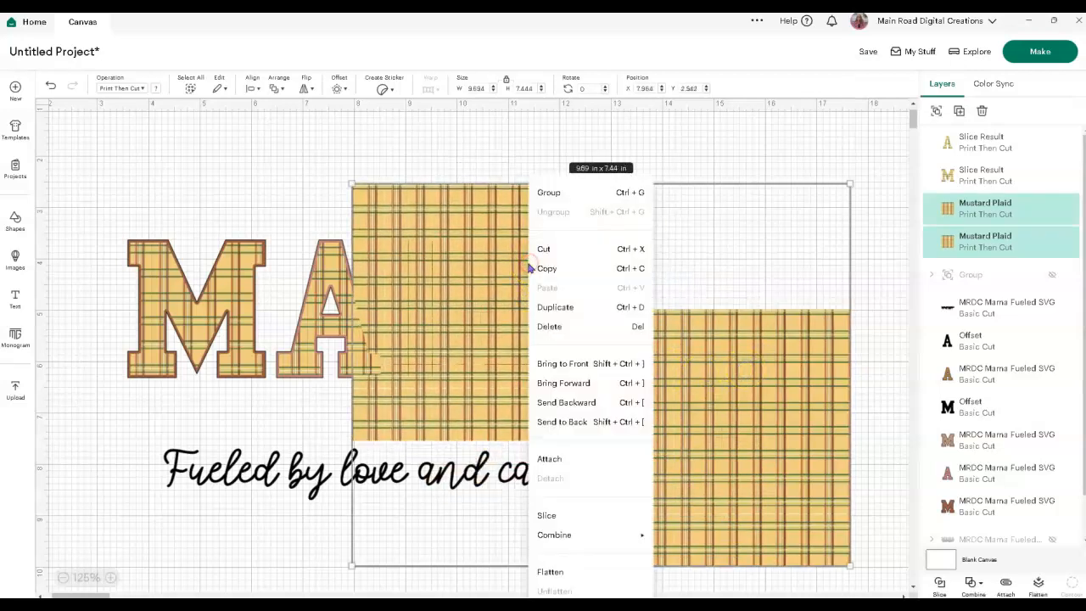
left_click(580, 422)
left_click(736, 159)
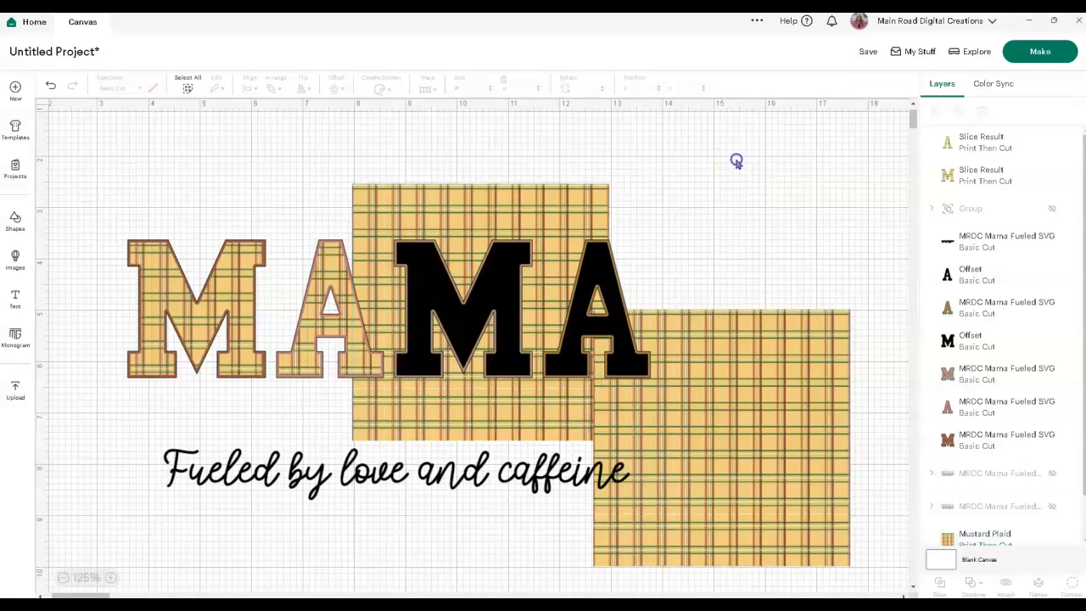
- Slice the second M's offset with the plaid square behind it and delete the leftover plaid and black pieces
left_click(495, 298)
left_click(464, 211)
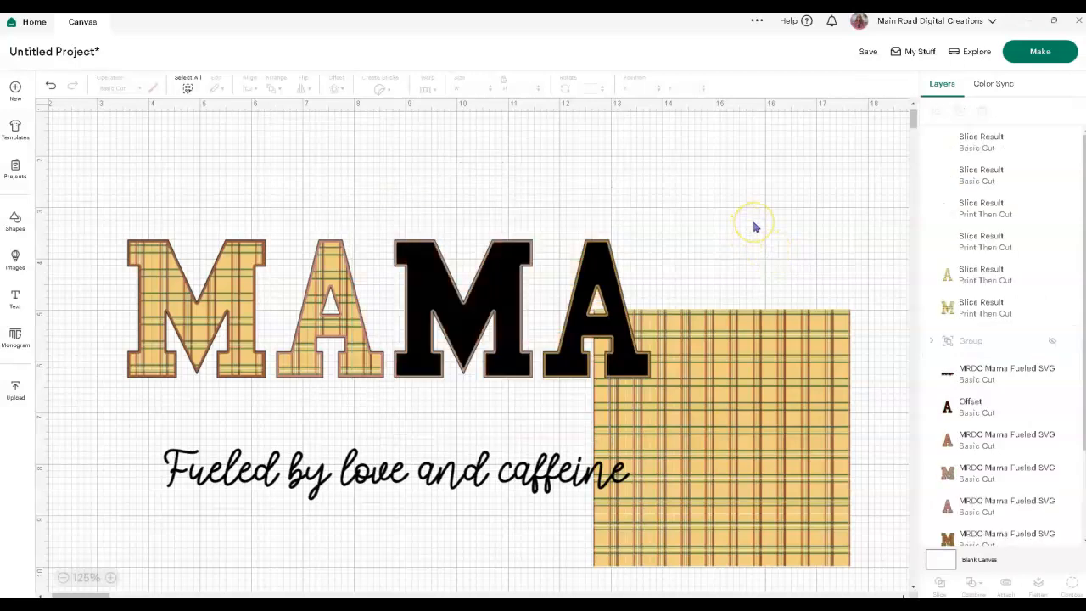
left_click(506, 195)
key("Delete")
left_click(498, 284)
key("Delete")
left_click(499, 284)
key("Delete")
- Place the last plaid square behind the final A, slice it with that letter's offset, and delete the leftover pieces
left_click_drag(722, 369, 659, 249)
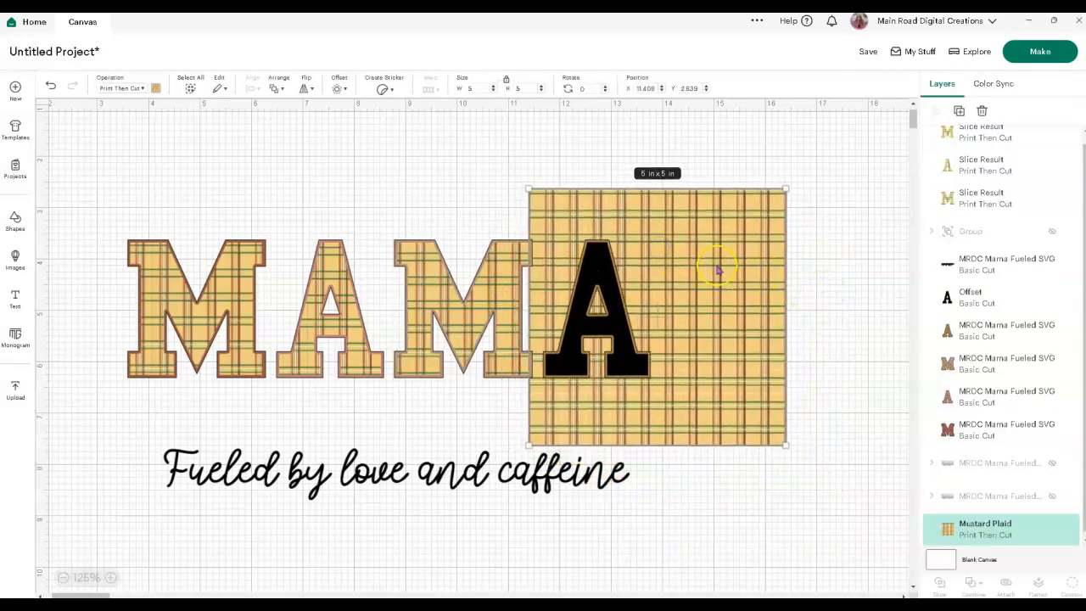
left_click(599, 247, "shift")
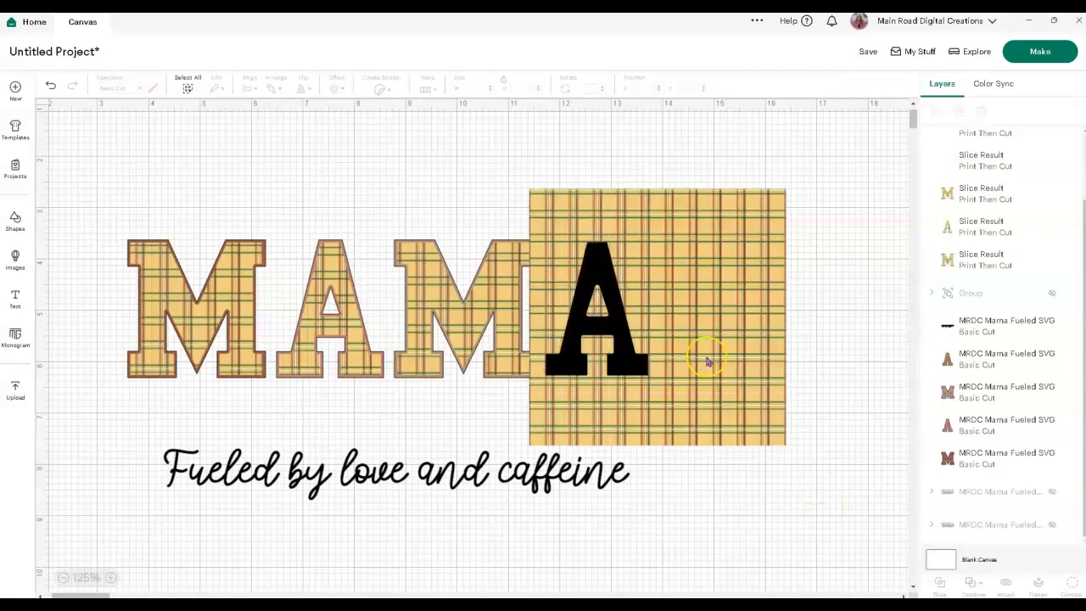
left_click(684, 307)
key("Delete")
left_click(594, 279)
left_click(721, 279)
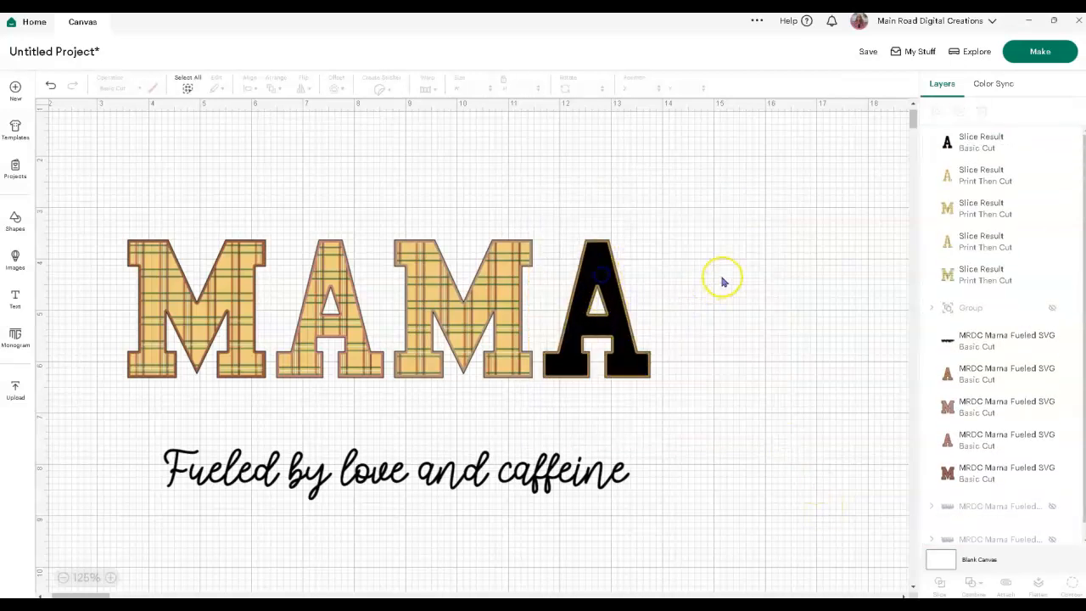
left_click(601, 251)
key("Delete")
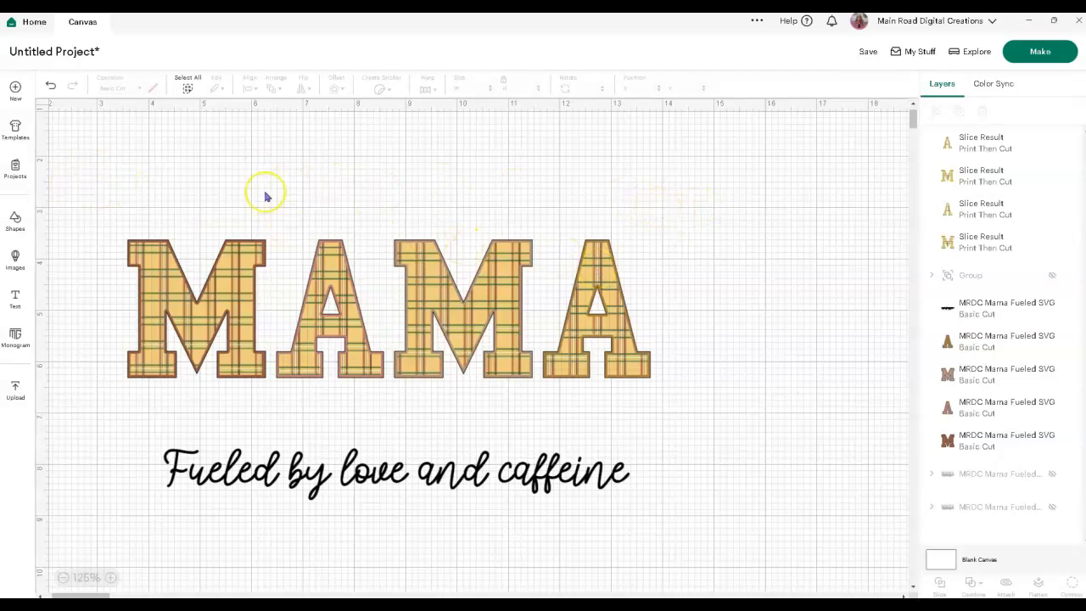
- Recolor the base layers of the first M and first A to white
left_click(265, 268)
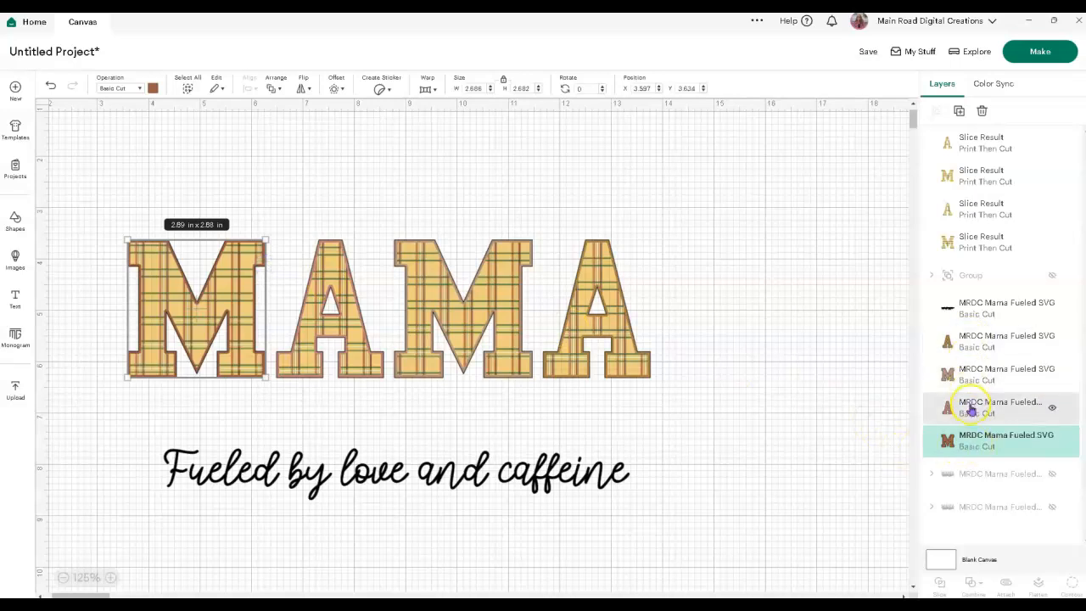
left_click(152, 88)
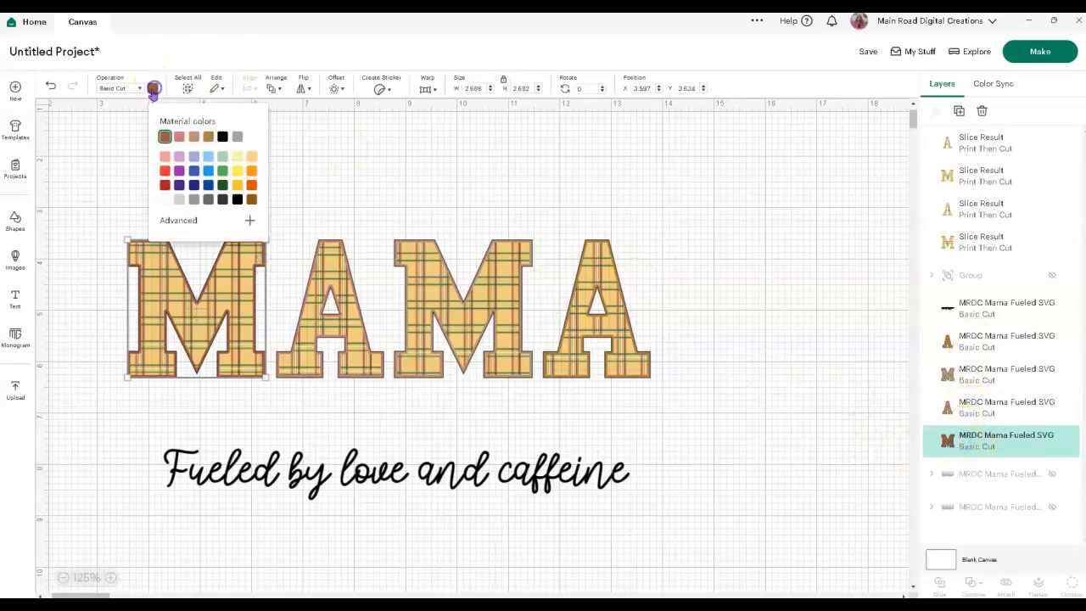
left_click(165, 198)
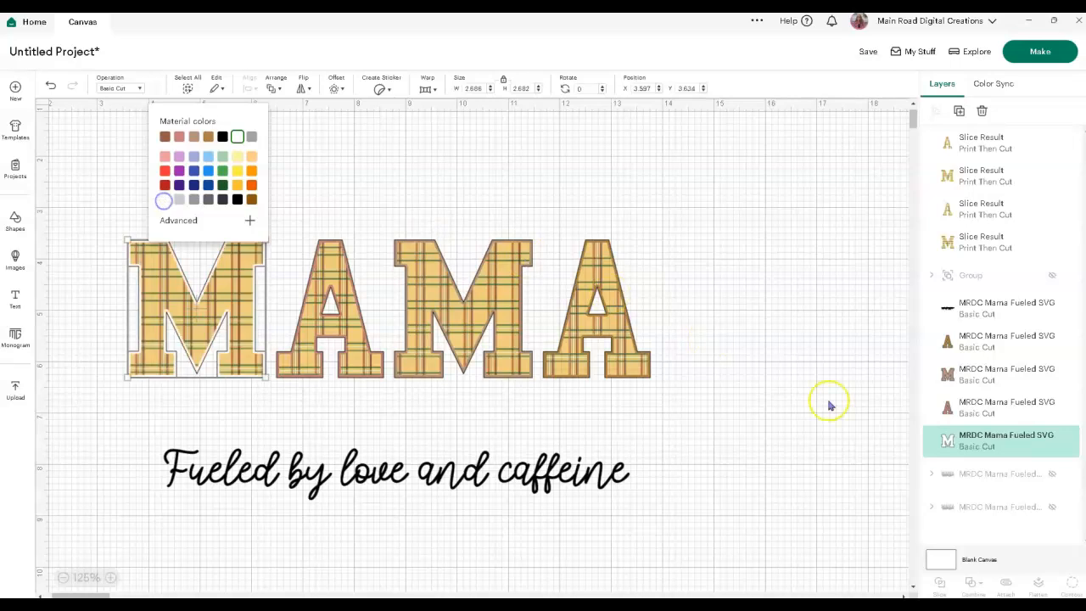
left_click(1005, 412)
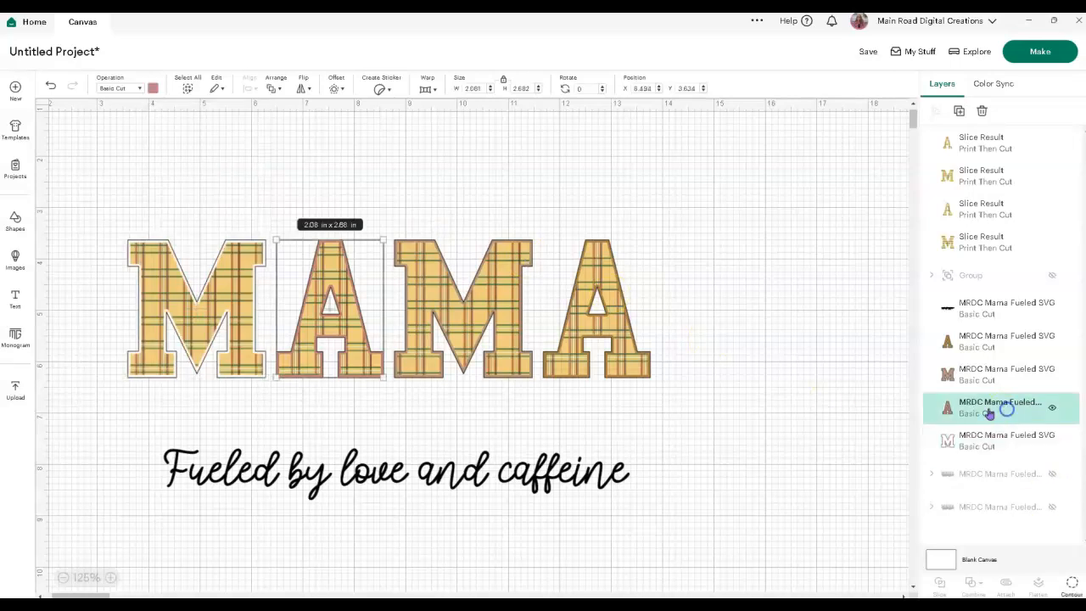
left_click(153, 88)
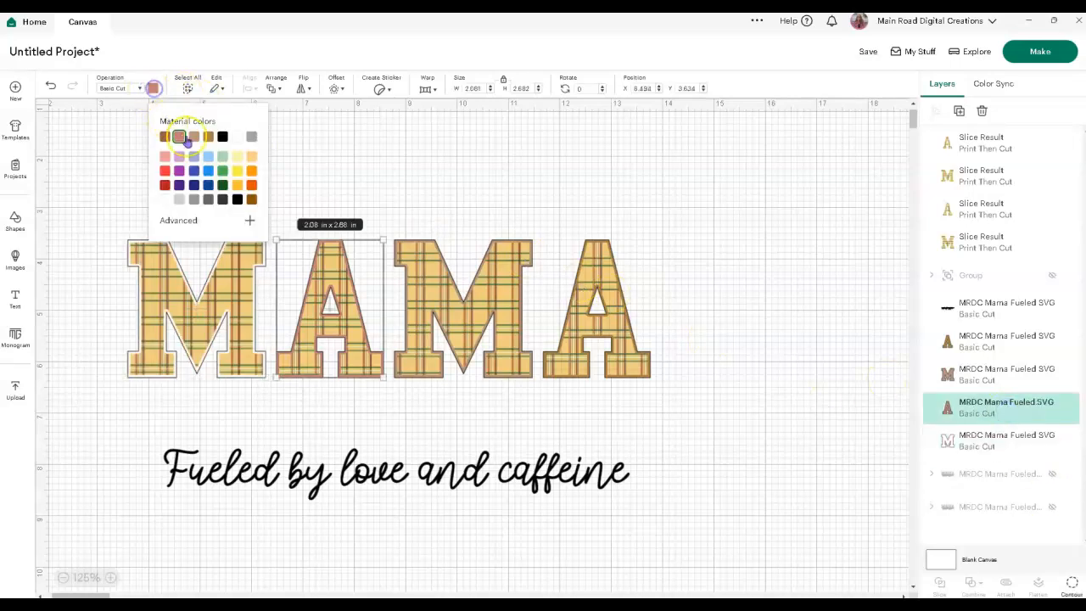
left_click(236, 138)
- Recolor the base layers of the second M and the final A to white
left_click(1000, 378)
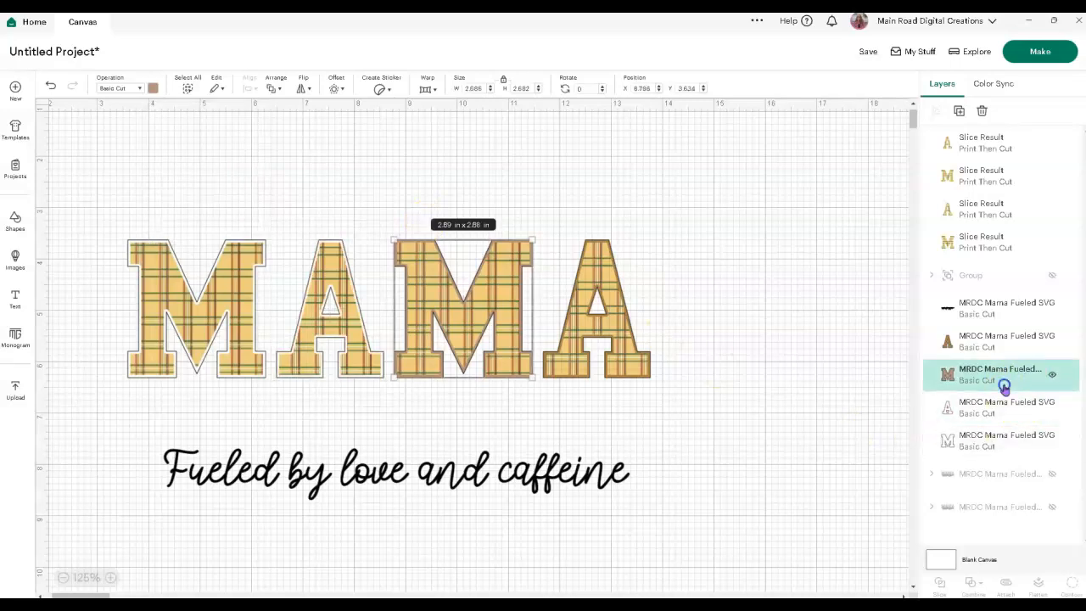
left_click(153, 88)
left_click(236, 136)
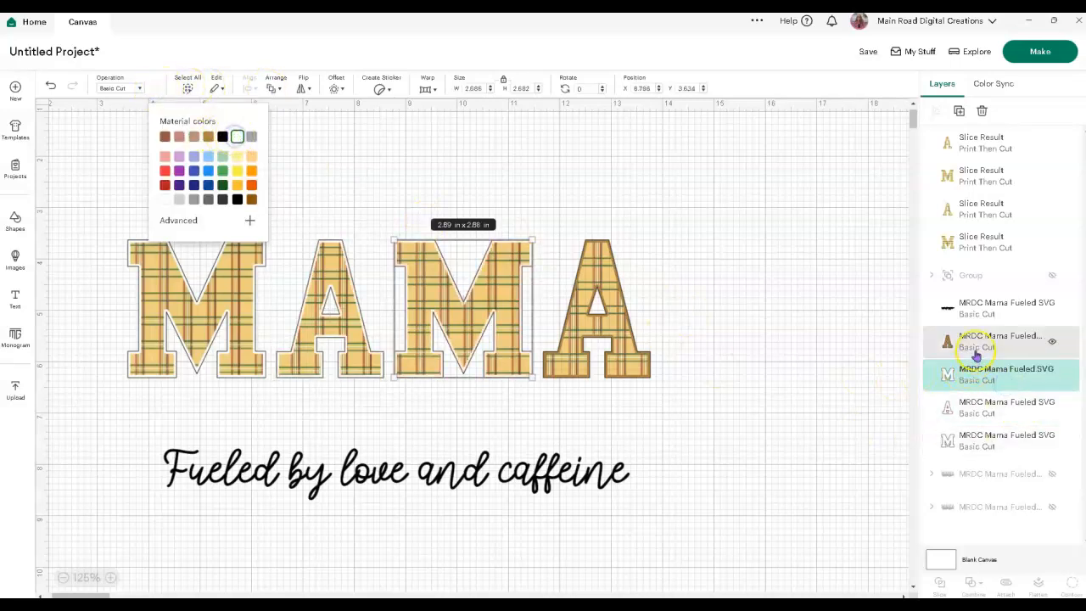
left_click(975, 352)
left_click(152, 88)
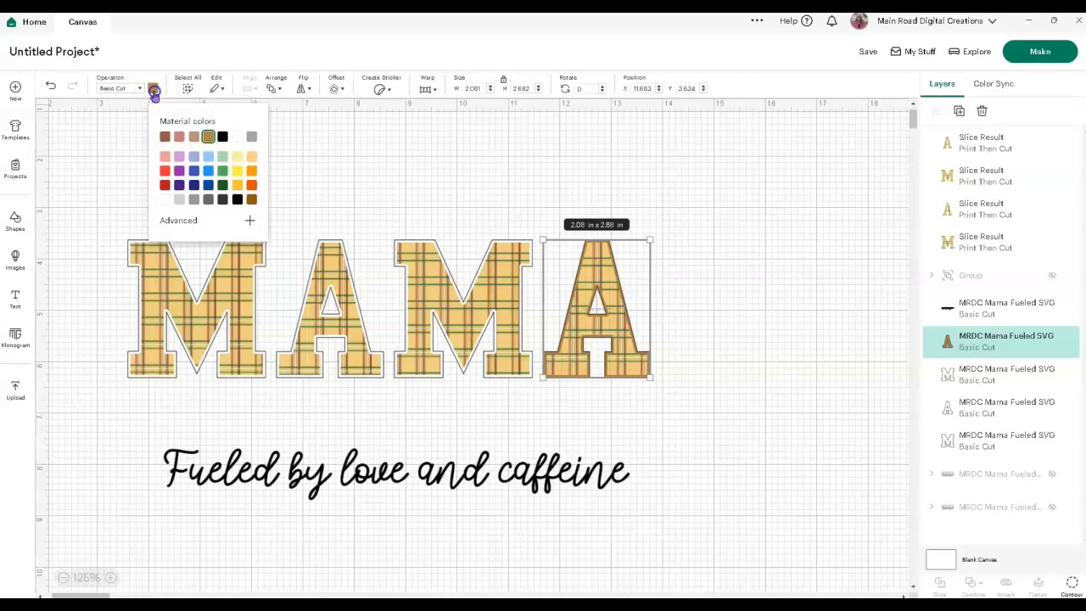
left_click(235, 137)
- Group the four white base letters with their plaid slices
left_click(429, 155)
left_click_drag(726, 252, 71, 347)
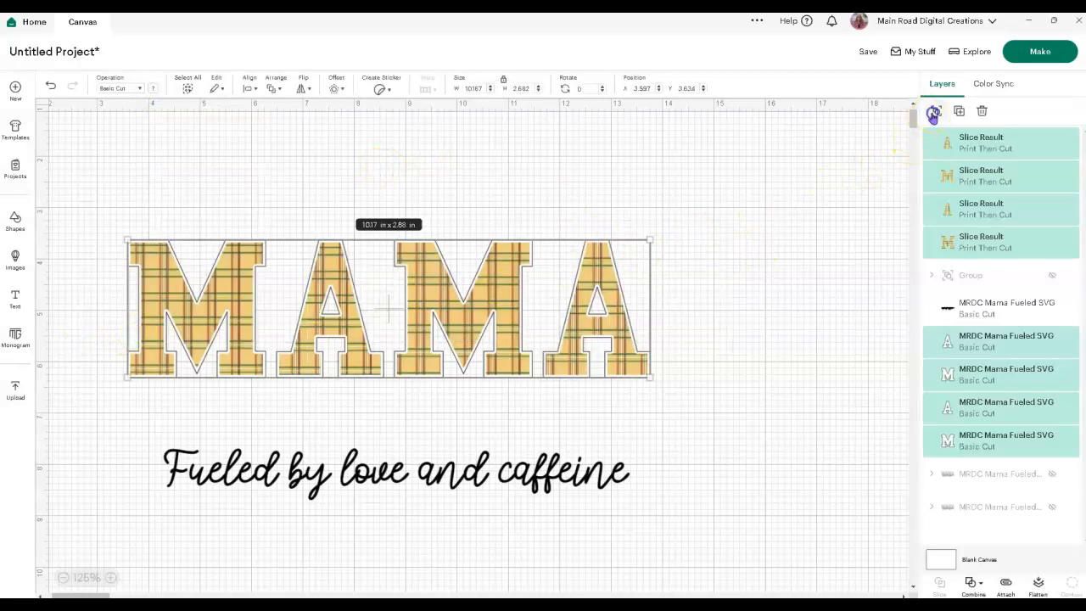
left_click(933, 113)
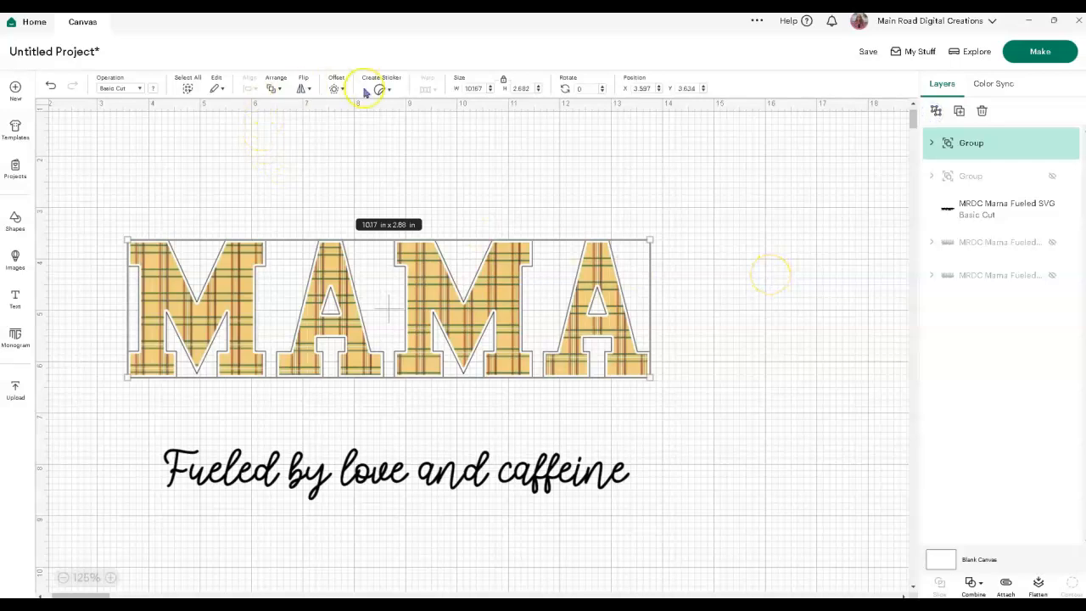
- Add a 0.05 in welded, round-cornered offset around the MAMA group and color it brown
left_click(334, 88)
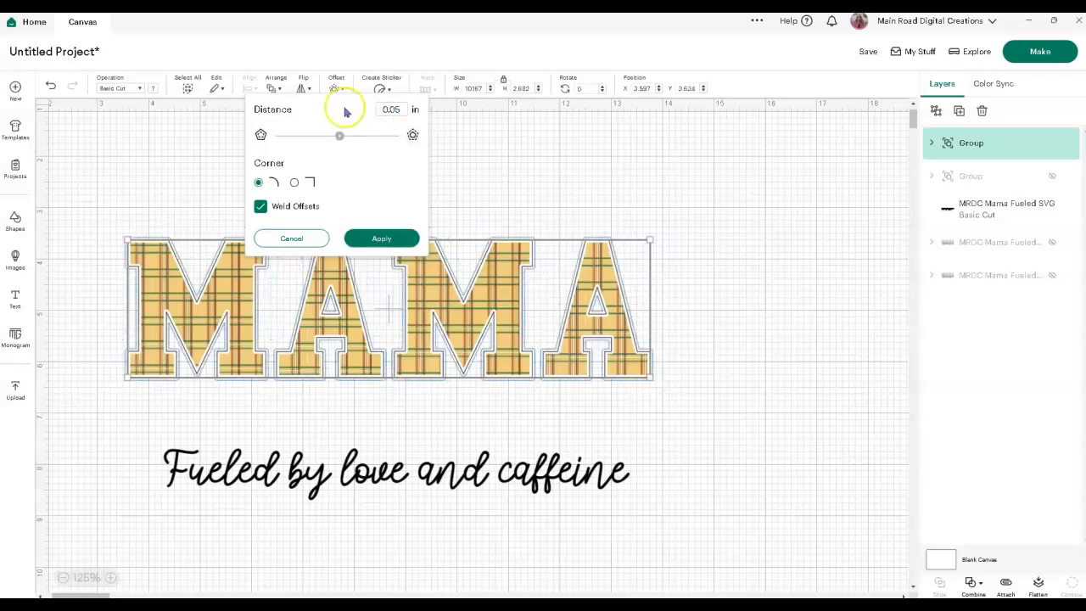
left_click(377, 238)
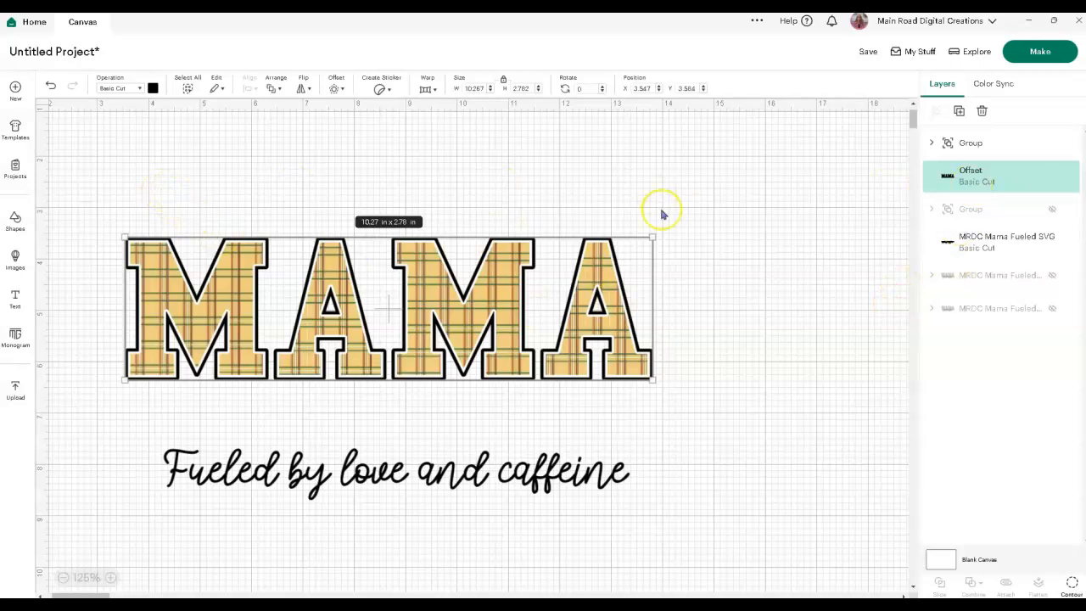
left_click(152, 88)
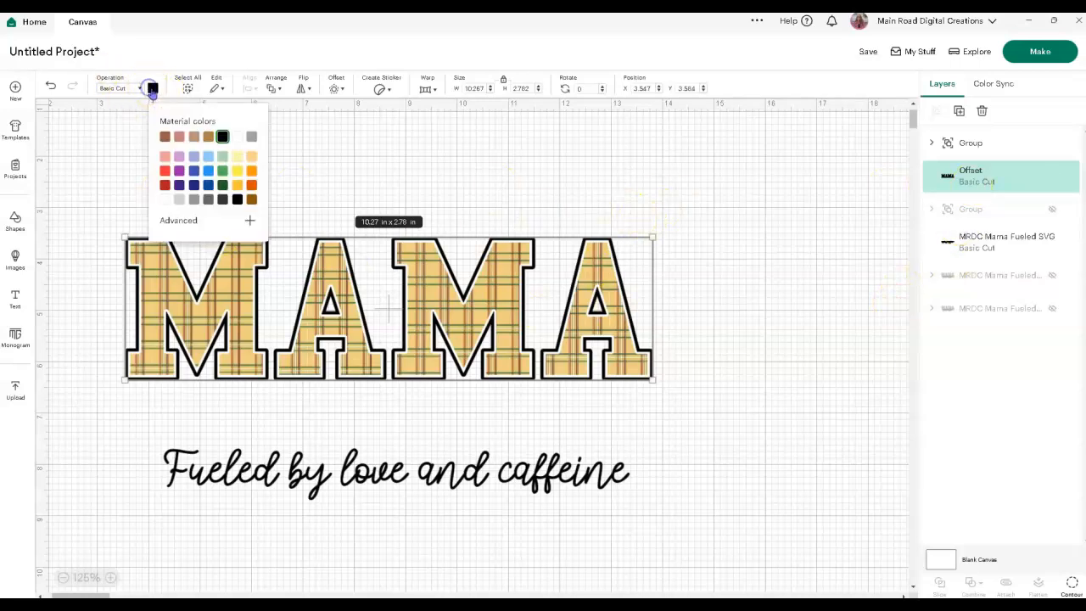
left_click(164, 137)
- Move the "Fueled by love and caffeine" line up close beneath MAMA and group the plaid letters with their brown offset
left_click(781, 339)
left_click_drag(764, 384, 340, 261)
left_click_drag(120, 218, 120, 217)
left_click(797, 407)
left_click_drag(757, 379, 74, 245)
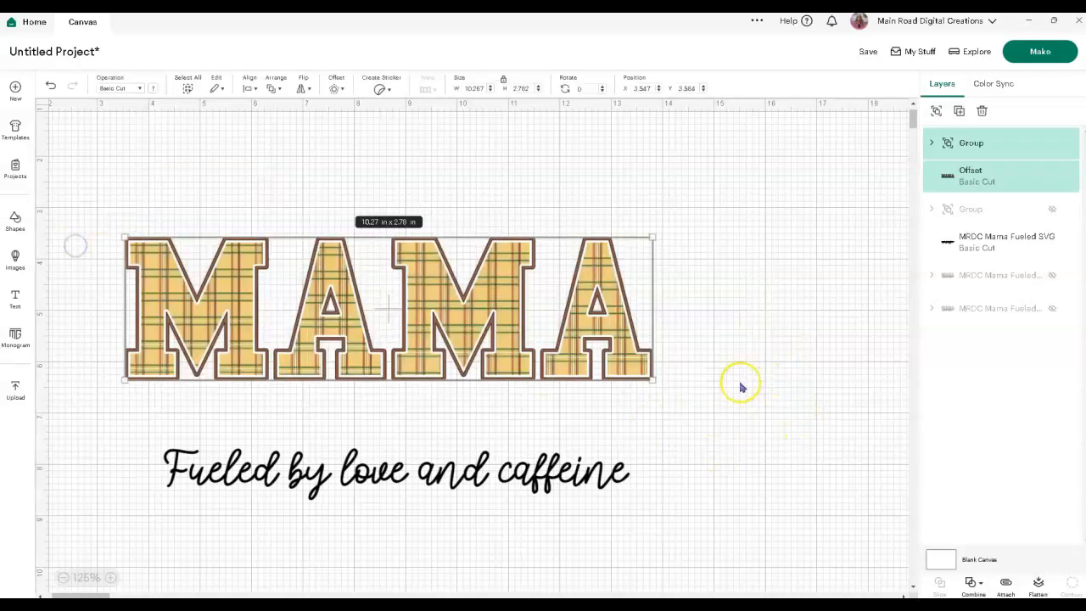
left_click(707, 414)
left_click_drag(381, 477, 392, 426)
left_click_drag(124, 190, 674, 342)
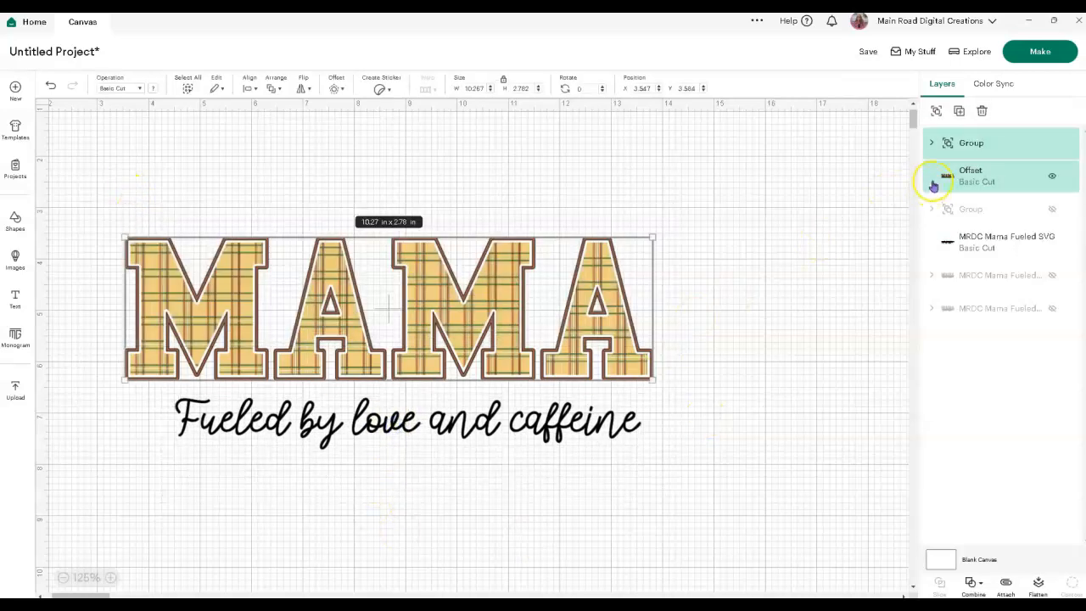
left_click(937, 111)
left_click(728, 348)
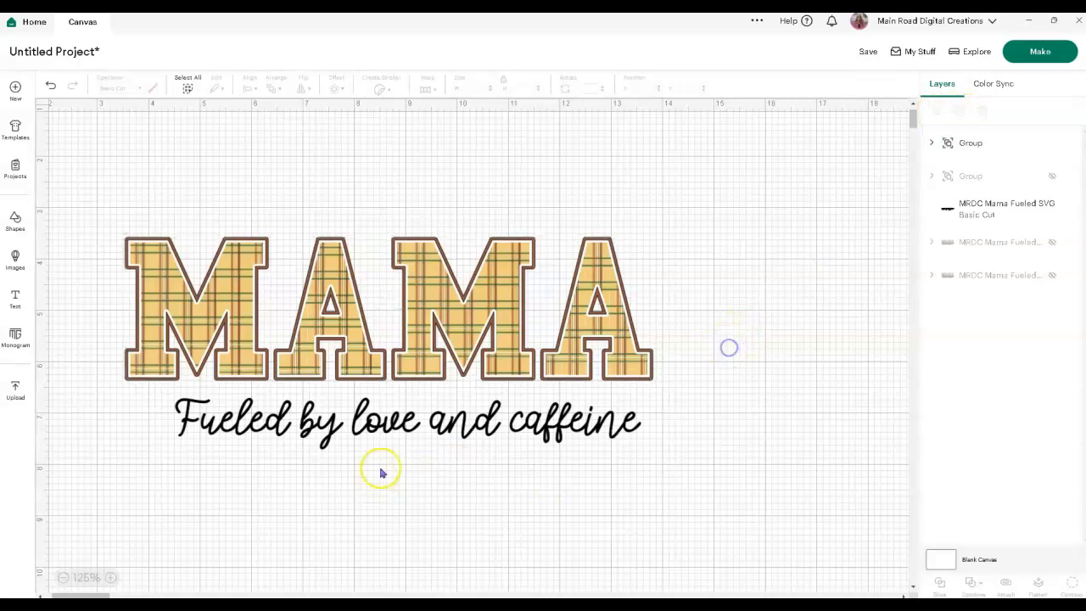
- Center the tagline horizontally with the MAMA group
left_click(399, 416)
left_click_drag(393, 501, 351, 177)
left_click(243, 82)
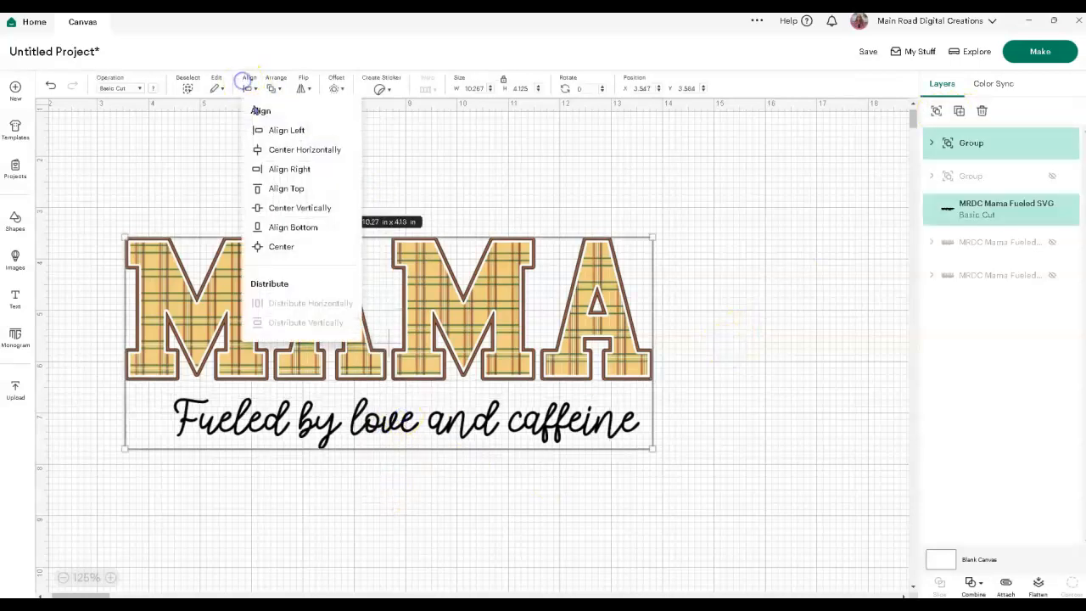
left_click(259, 150)
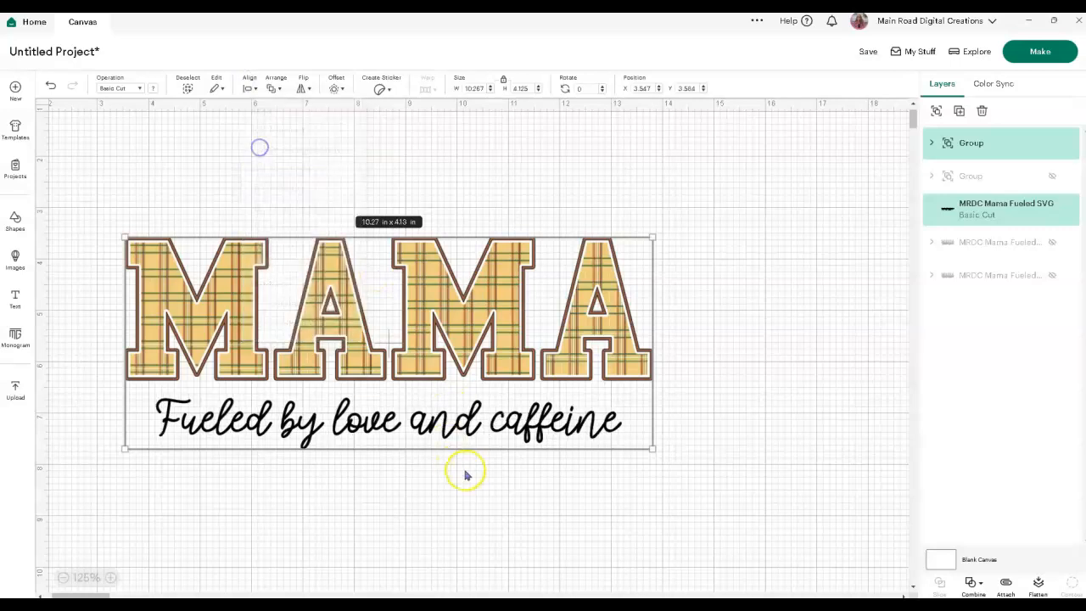
- Move the tagline up against the bottom of the MAMA letters and bring it to the front
left_click(465, 470)
left_click_drag(465, 431, 466, 405)
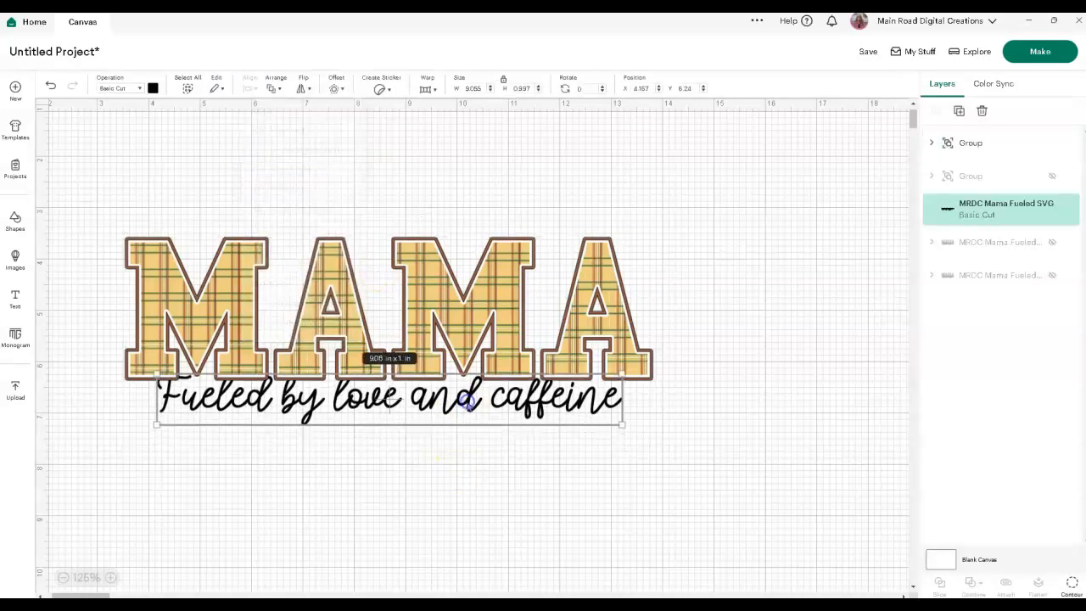
right_click(467, 406)
left_click(502, 224)
left_click(722, 367)
- Raise the tagline slightly so it overlaps the letters' lower edge, and center it horizontally with MAMA again
left_click(592, 396)
left_click_drag(592, 396, 590, 390)
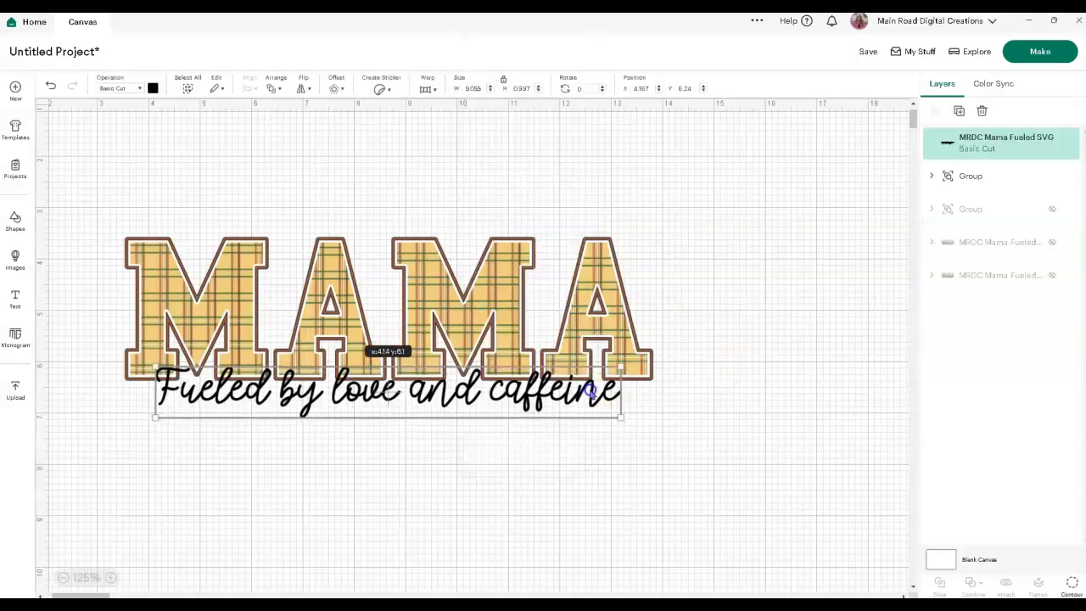
left_click_drag(459, 441, 364, 145)
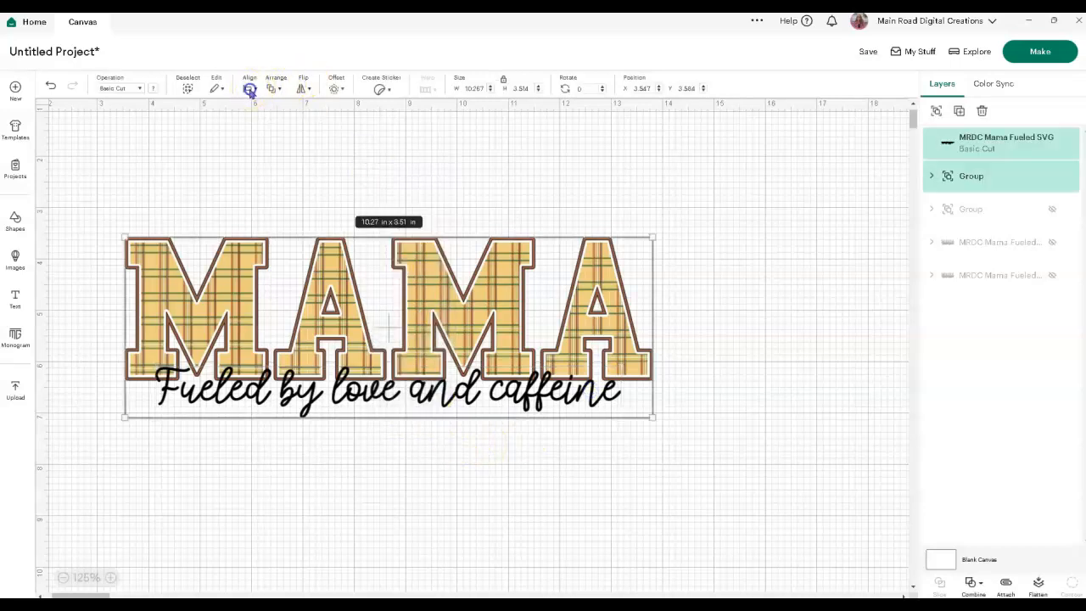
left_click(250, 89)
left_click(255, 155)
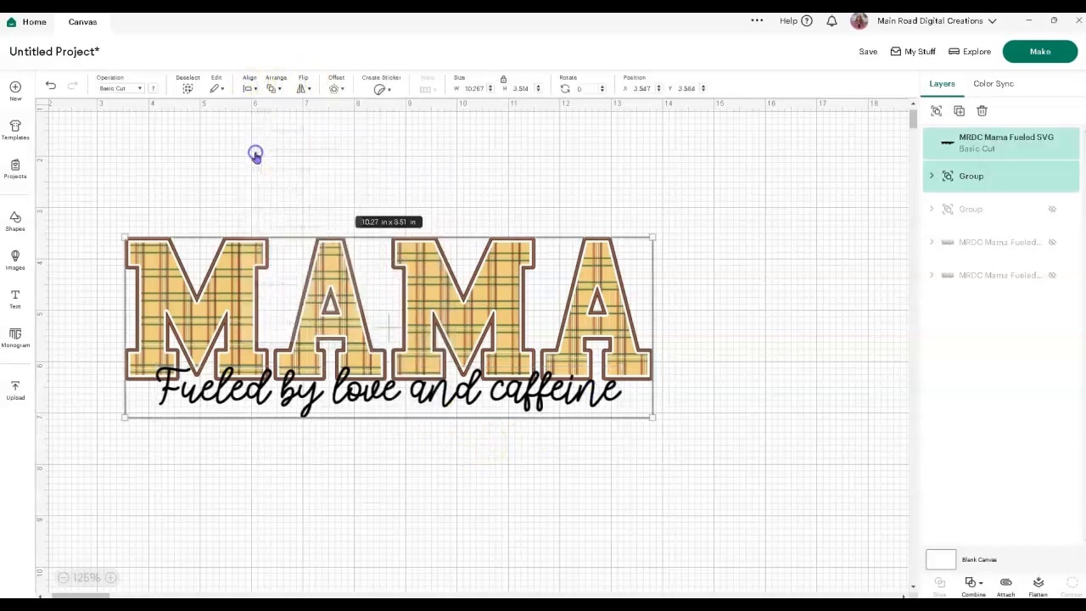
left_click(348, 489)
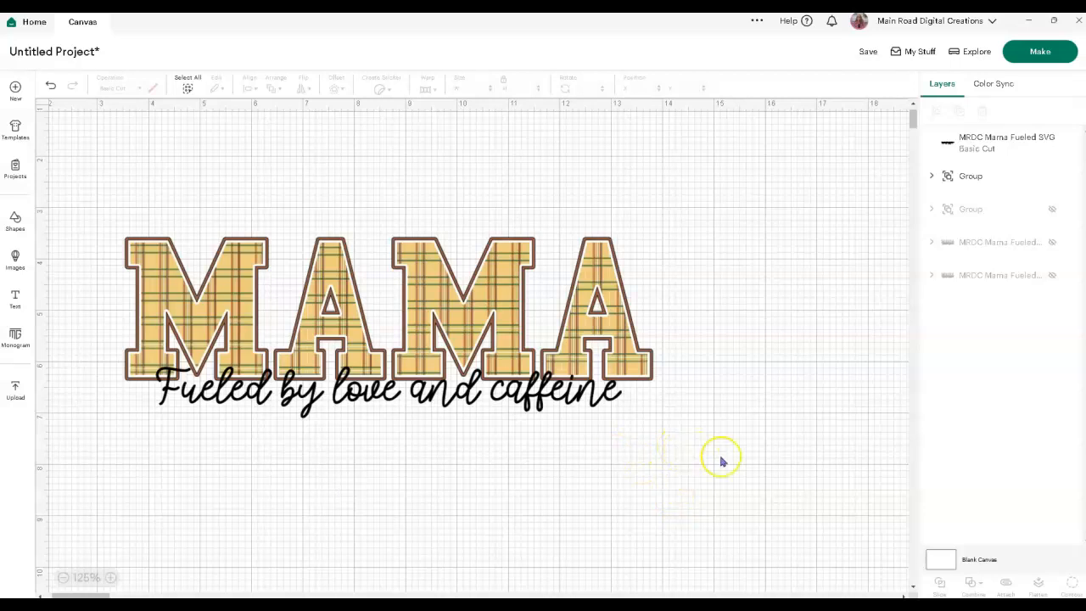
- Lower the overlapping tagline a touch and realign it to the horizontal center of MAMA
left_click(534, 398)
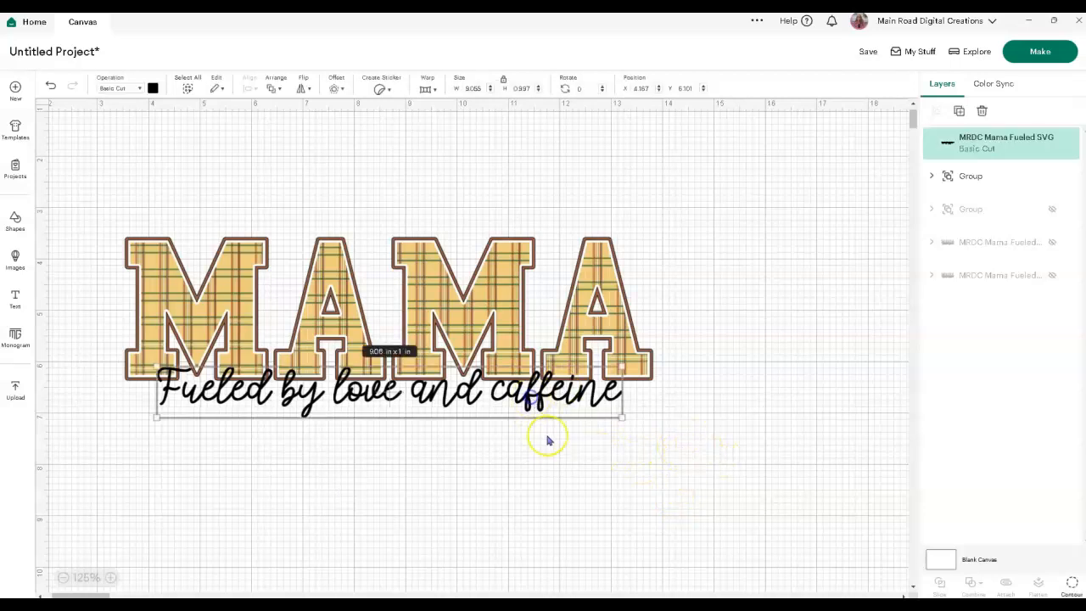
left_click_drag(541, 456, 538, 454)
left_click(538, 452)
left_click_drag(509, 487, 401, 166)
left_click(246, 89)
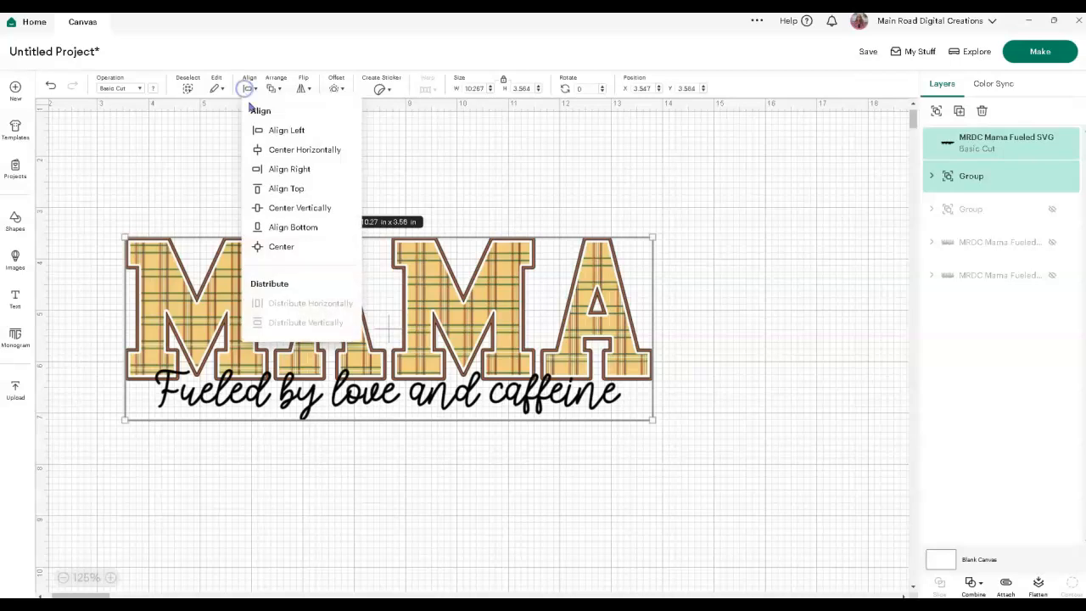
left_click(255, 148)
left_click(319, 457)
- Flatten the tagline and the MAMA group into a single Print Then Cut image
left_click(600, 341)
left_click(737, 473)
left_click_drag(676, 459, 127, 163)
left_click(1038, 584)
left_click(723, 516)
left_click_drag(723, 516, 390, 301)
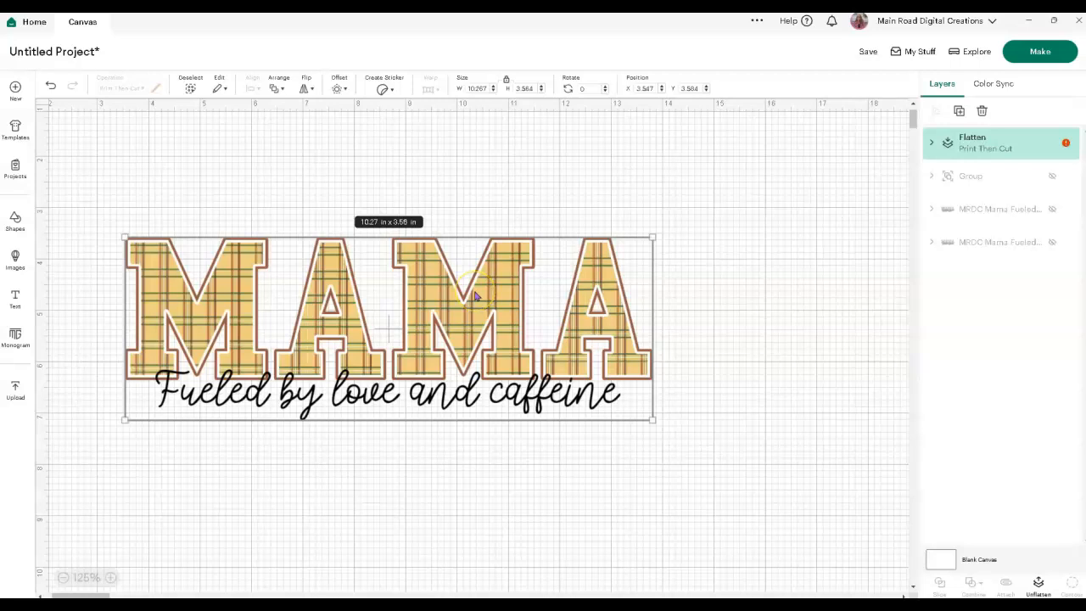
- Auto-resize the flattened design to fit the page and set its width to 10 in
left_click(1066, 146)
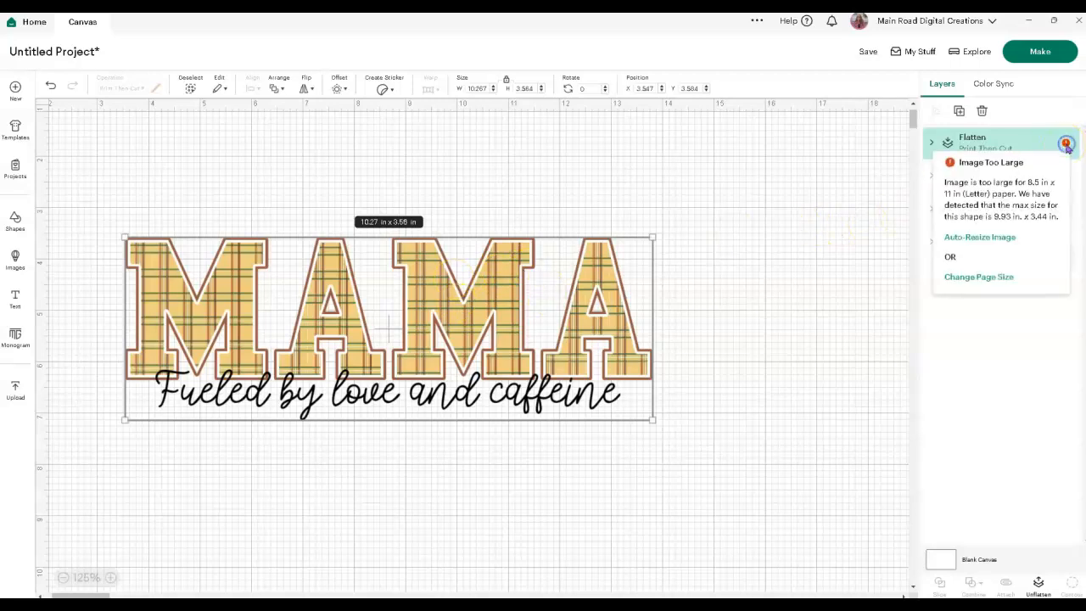
left_click(989, 241)
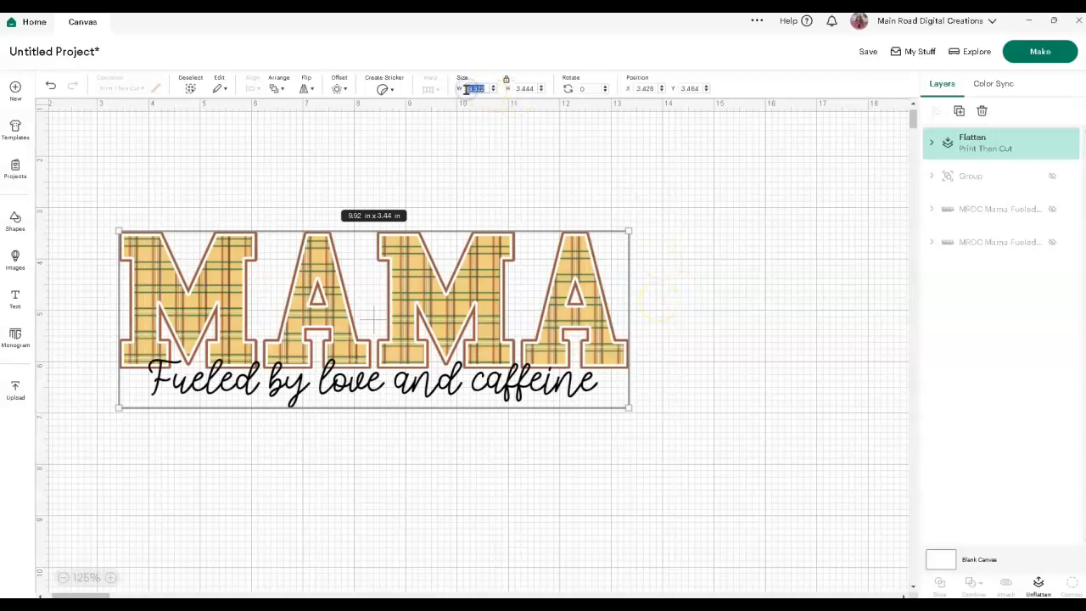
key("Return")
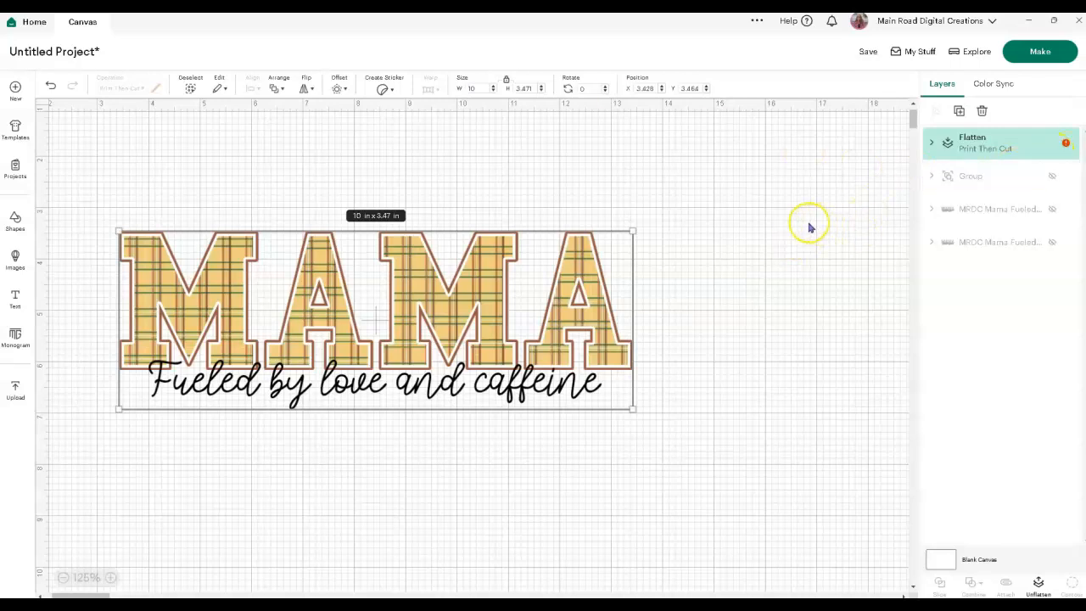
- Change the Print Then Cut page size to 8.3 in x 11.7 in (A4) in the Load Type settings
left_click(929, 26)
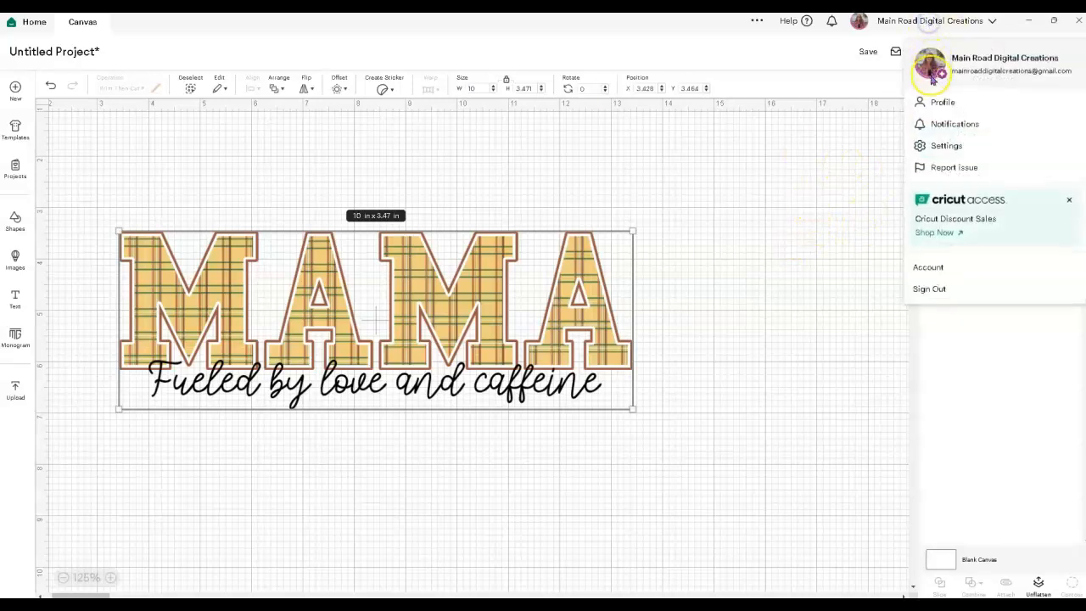
left_click(941, 146)
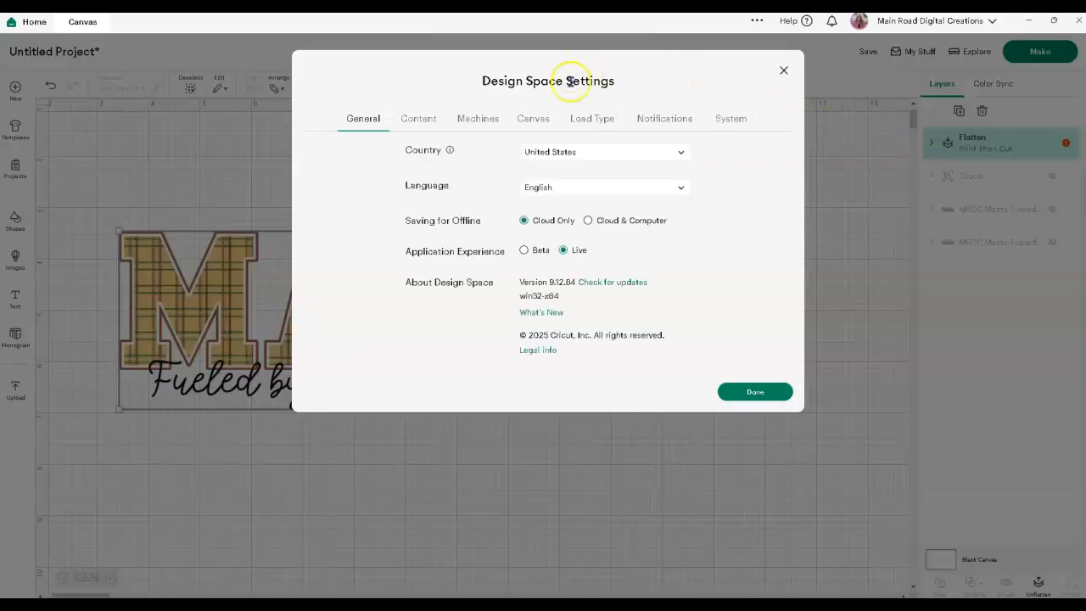
left_click(592, 123)
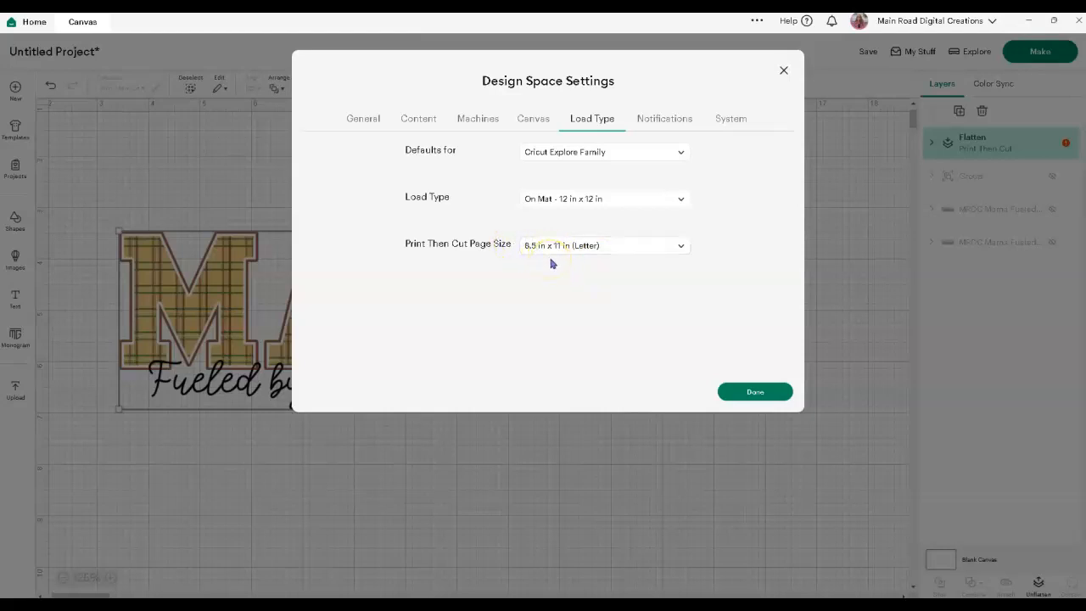
left_click(676, 249)
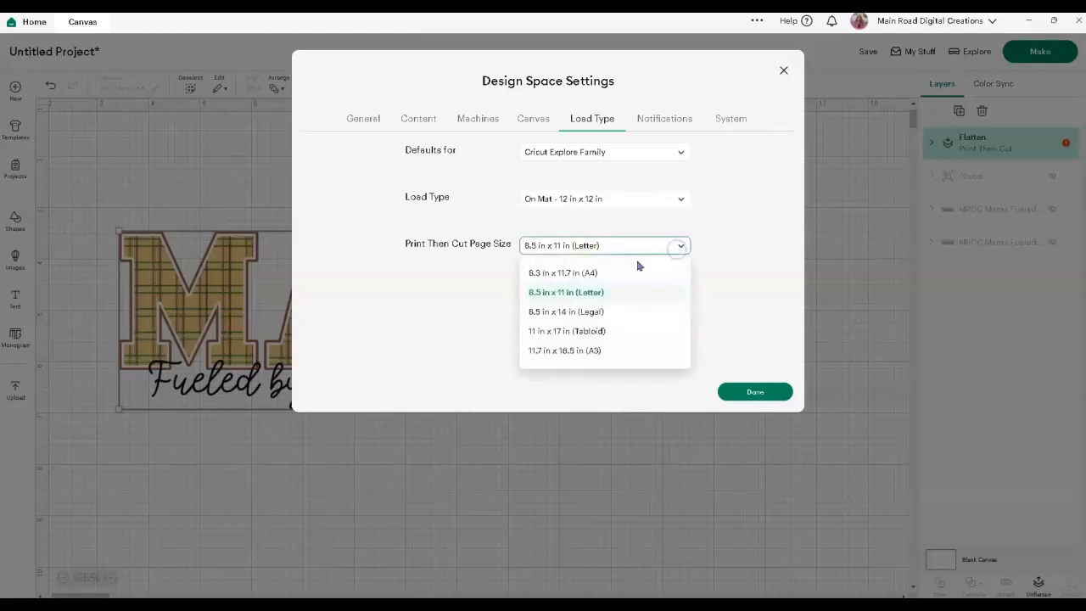
left_click(565, 273)
left_click(755, 391)
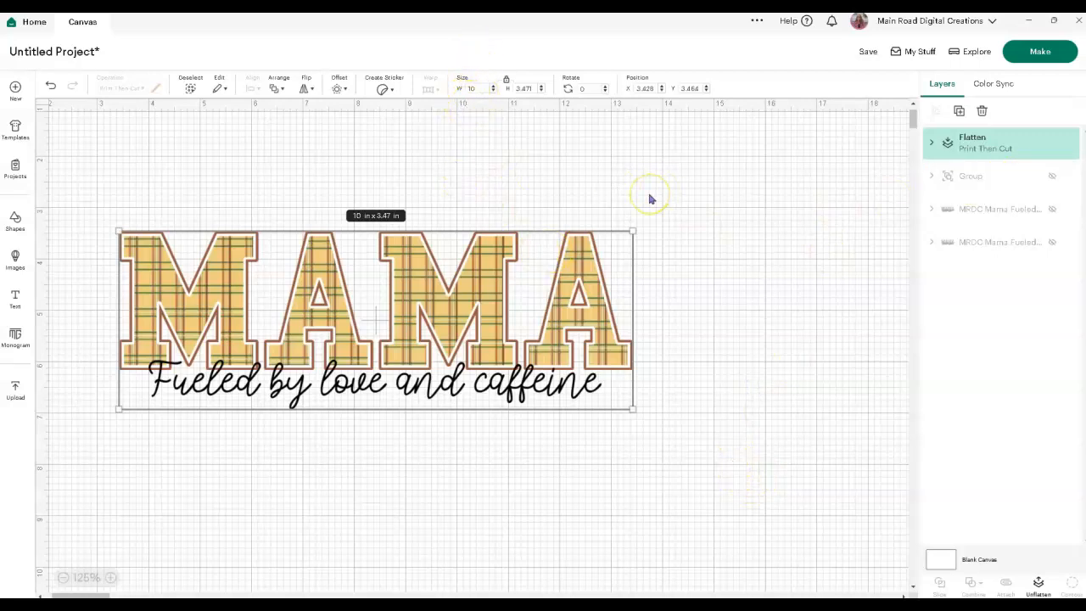
- Set the flattened plaid MAMA design's width to 10.2 in
left_click(473, 88)
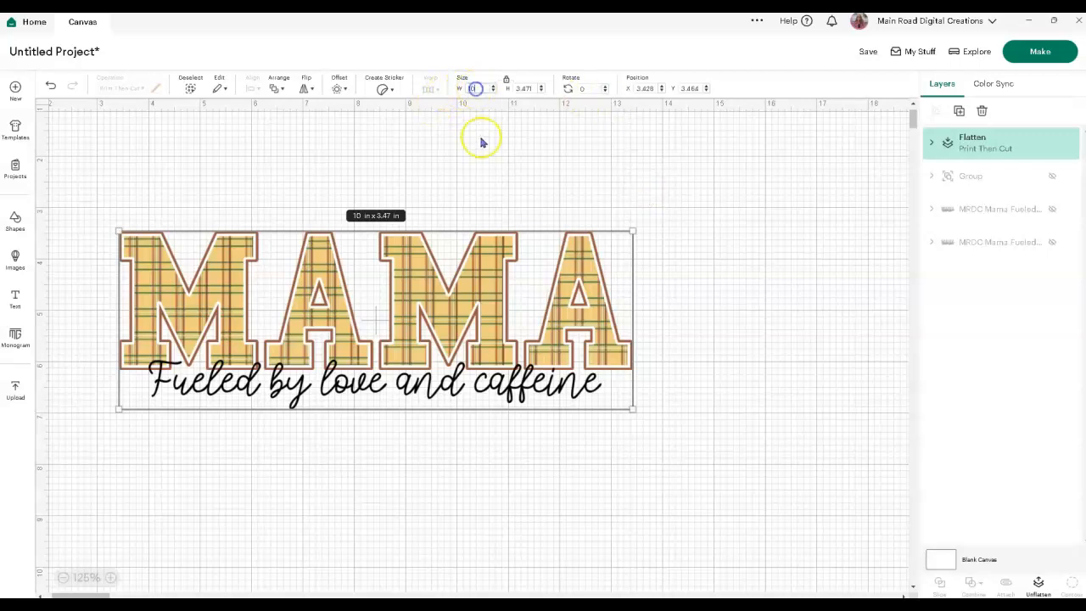
type("10.2")
key("Return")
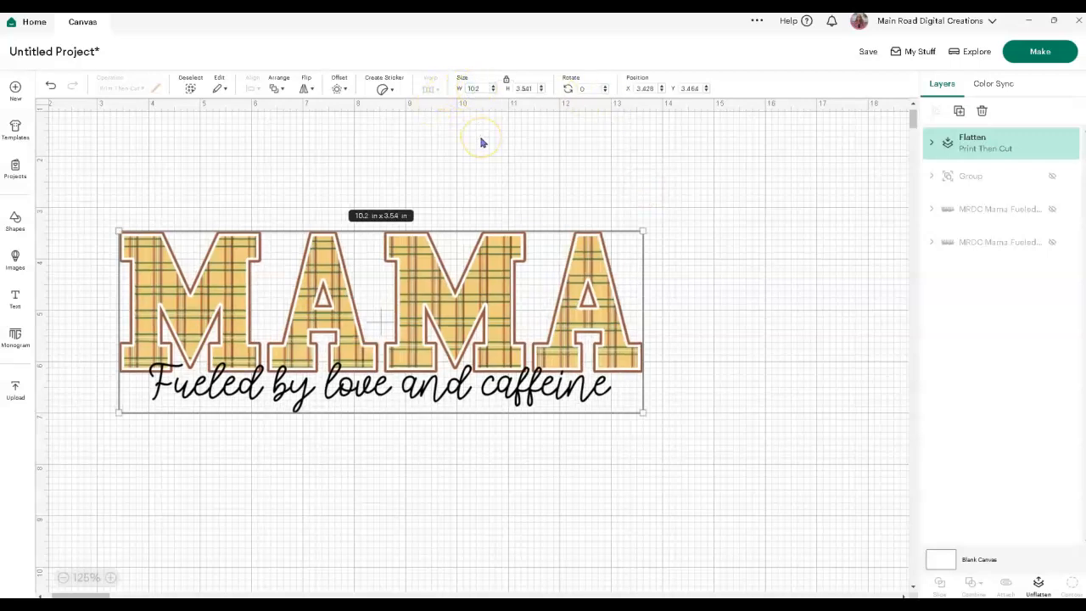
- Save the project as "Mama", preview the flattened design on the mat, and return to the canvas
left_click(867, 51)
left_click(435, 91)
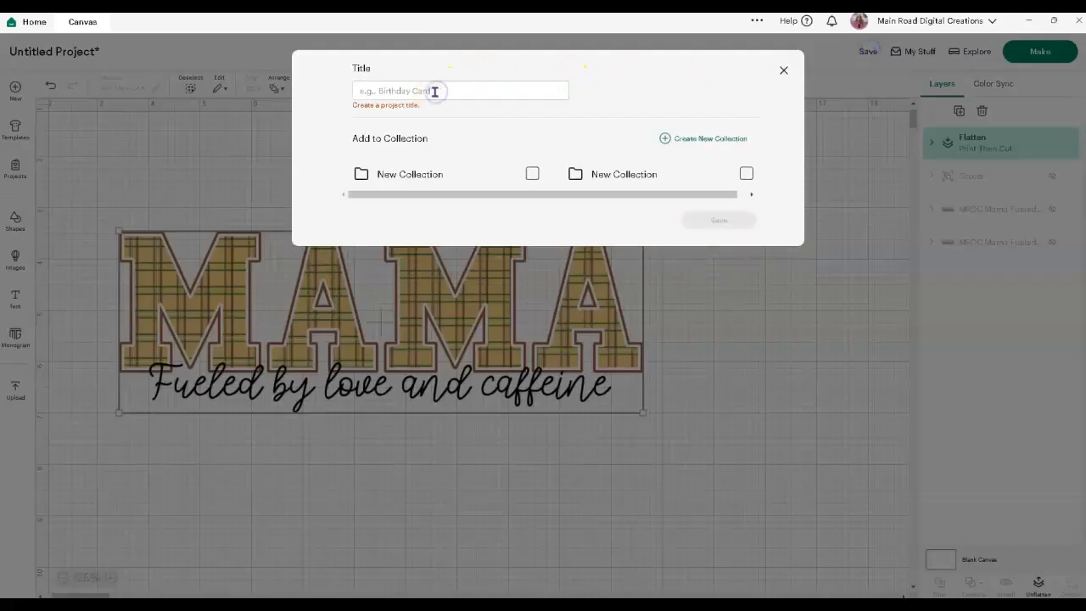
type("Mama")
key("Return")
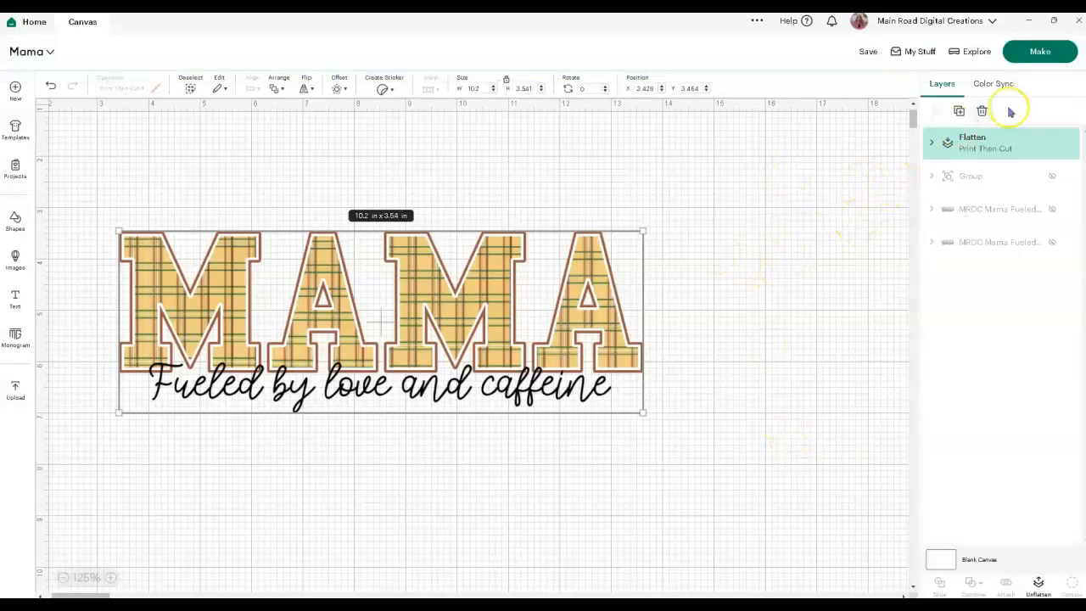
left_click(1033, 54)
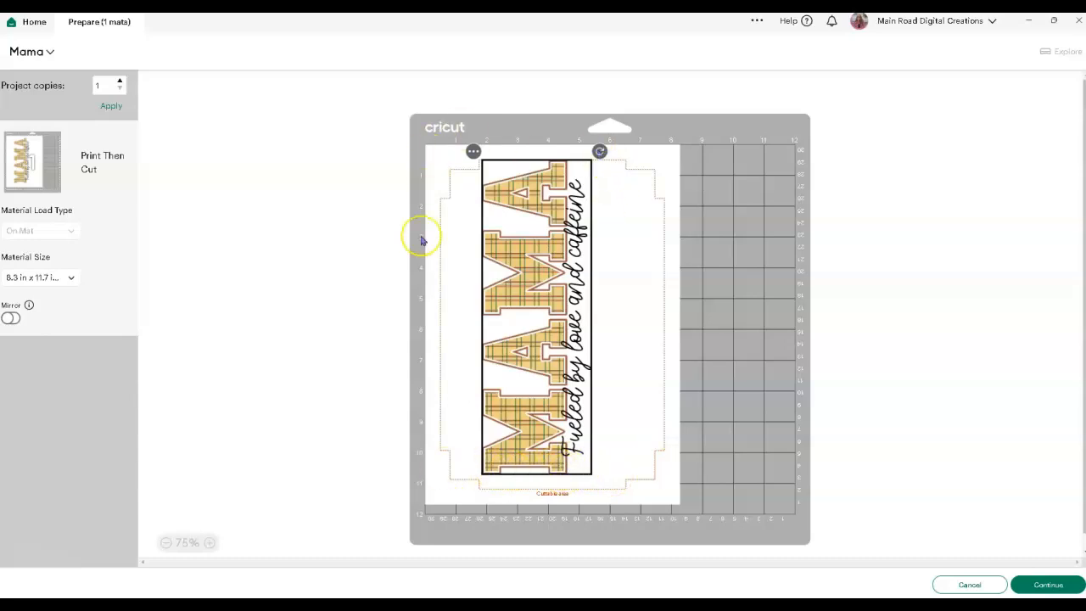
left_click(971, 584)
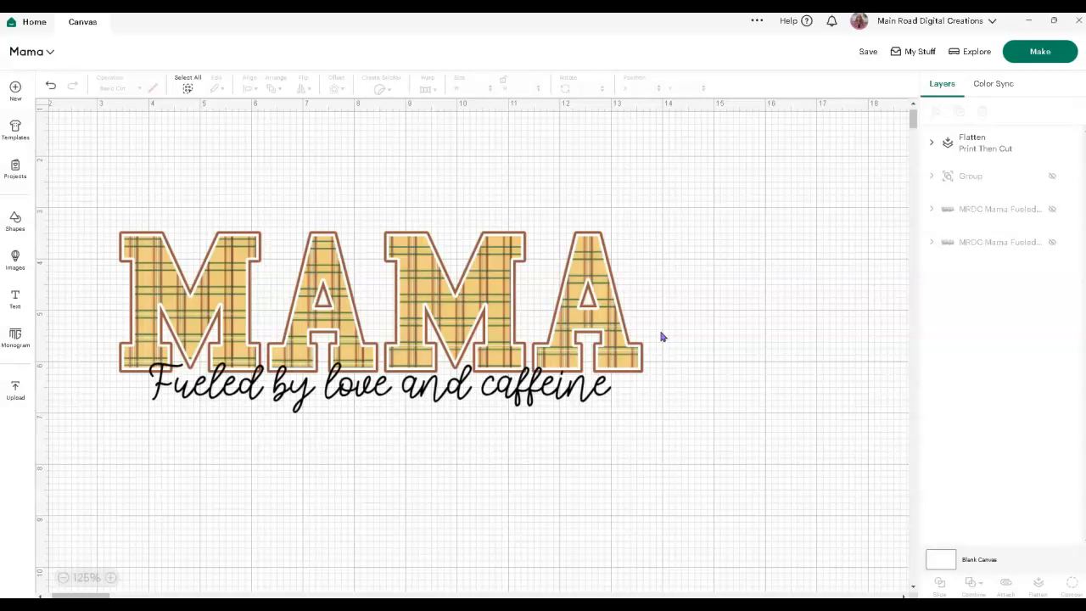
- Try a 10.5 in width for the flattened design and preview how it sits in the mat's cuttable area
left_click(460, 273)
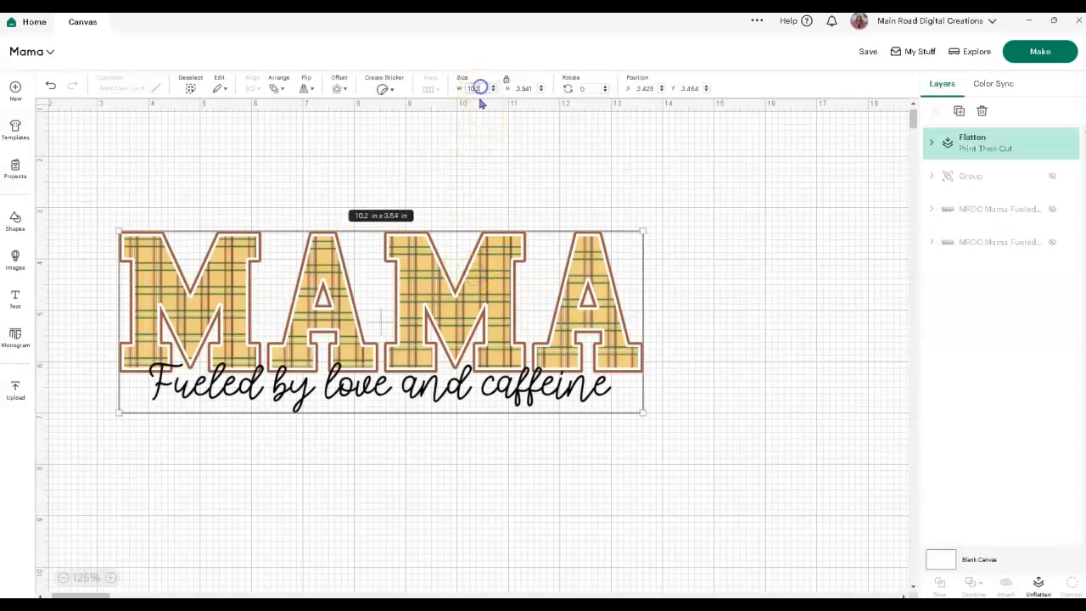
type("10.5")
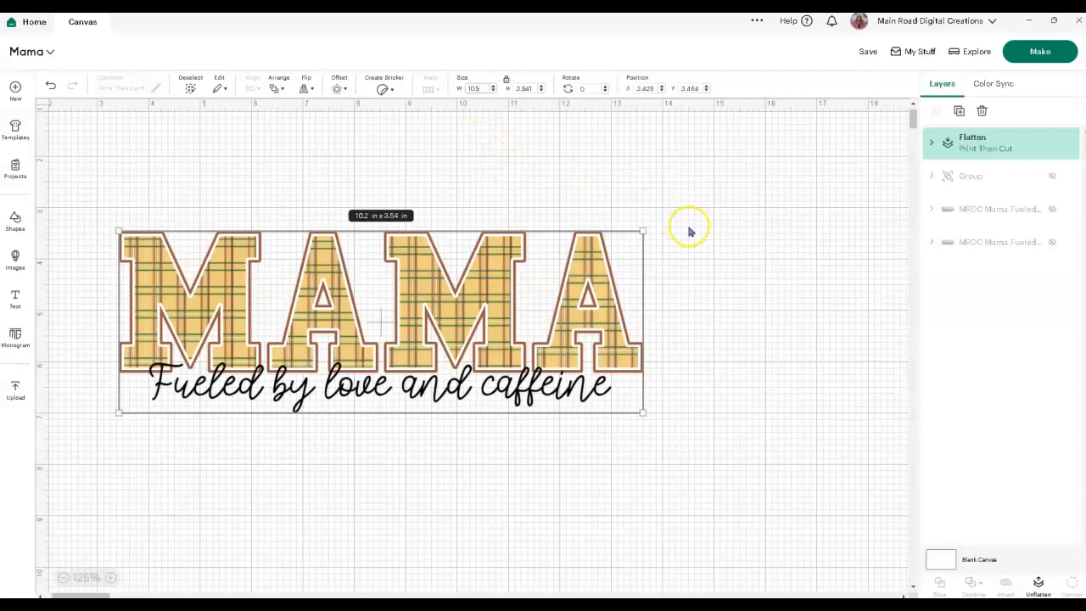
key("Return")
left_click(1032, 56)
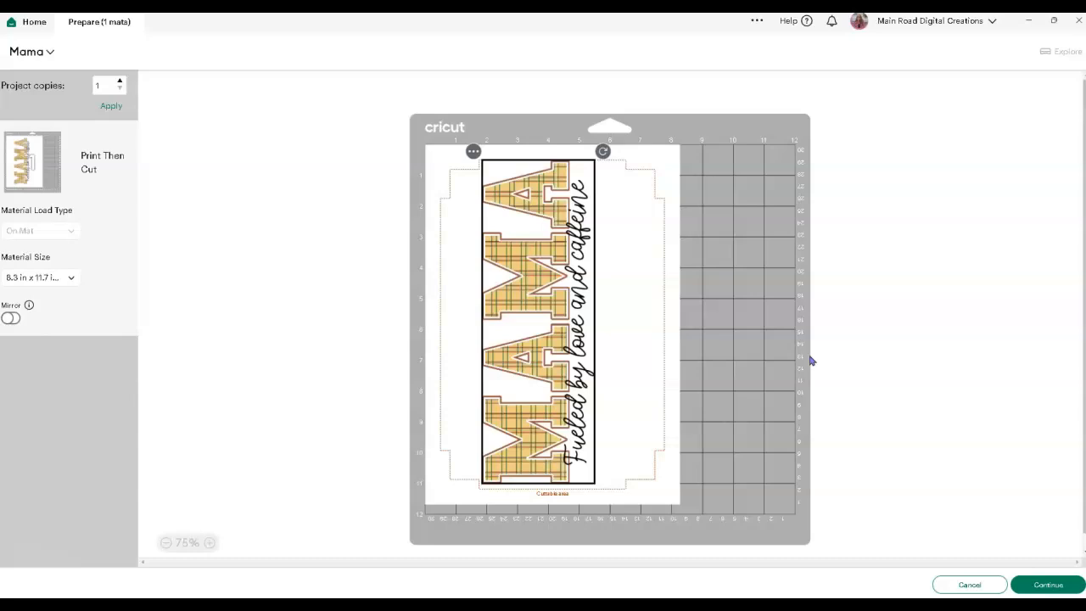
left_click(499, 498)
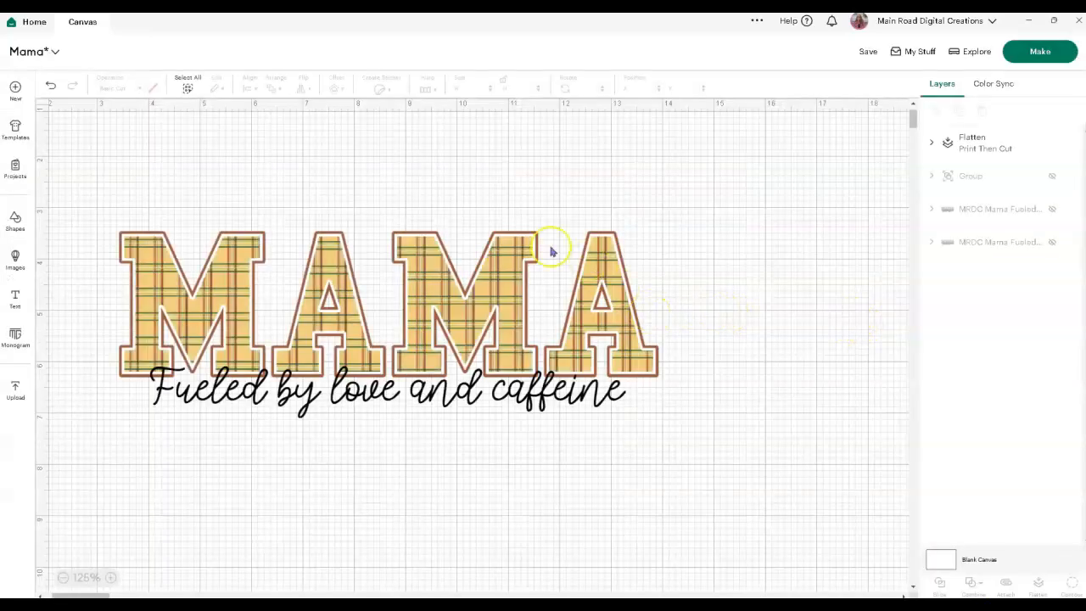
- Set the flattened design's width to 10.2 in and move it up and to the right on the canvas
left_click(475, 270)
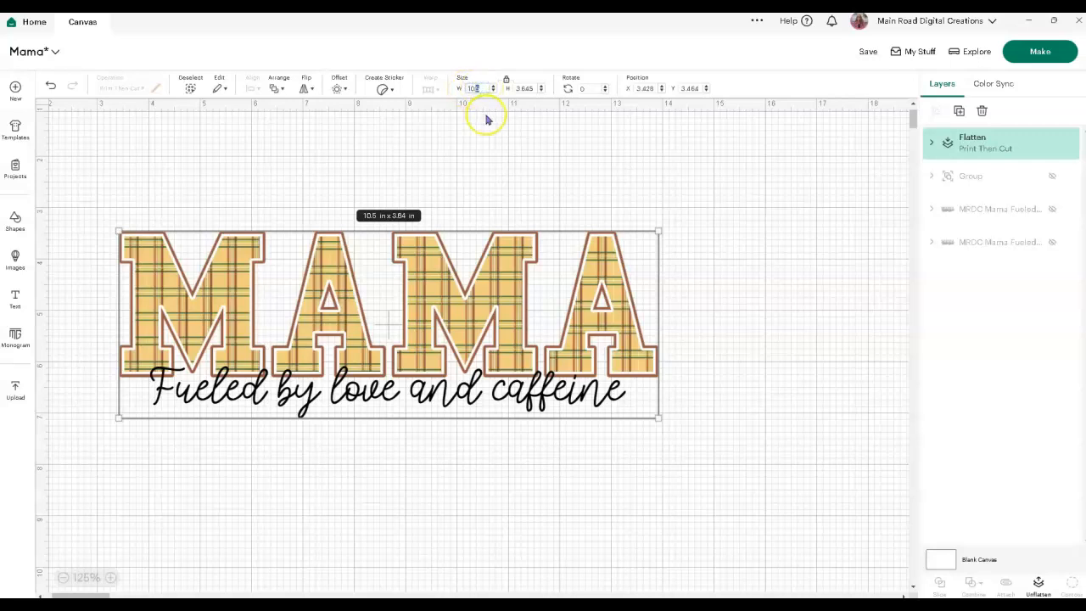
type("10.2")
key("Return")
left_click(630, 201)
left_click_drag(586, 329, 807, 240)
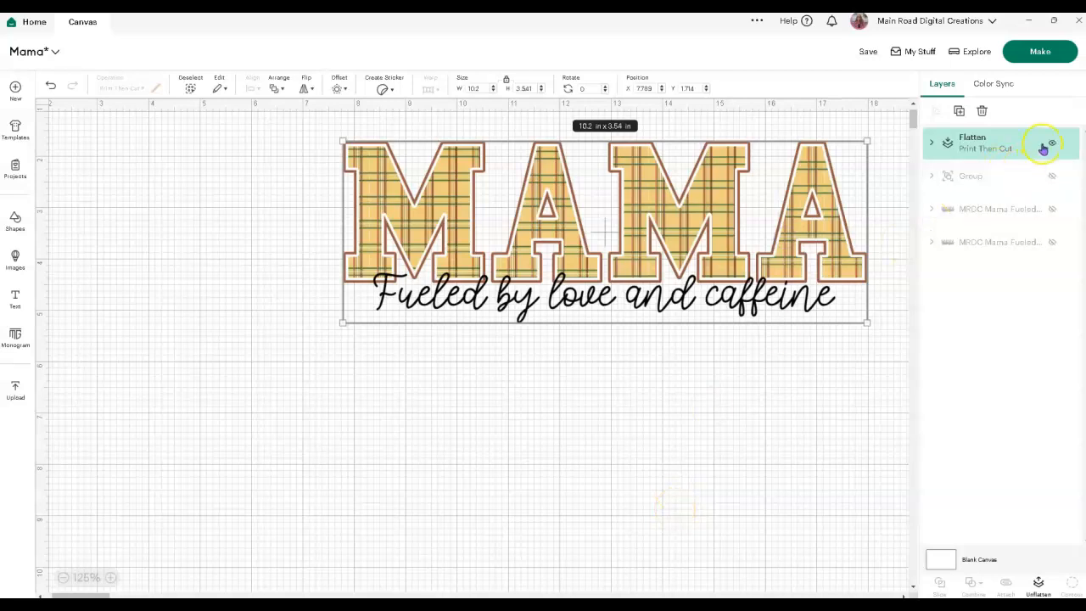
- Hide the flattened design, show the first hidden MRDC Mama Fueled SVG layer, and move that artwork toward the canvas center
left_click(1050, 145)
left_click(1051, 210)
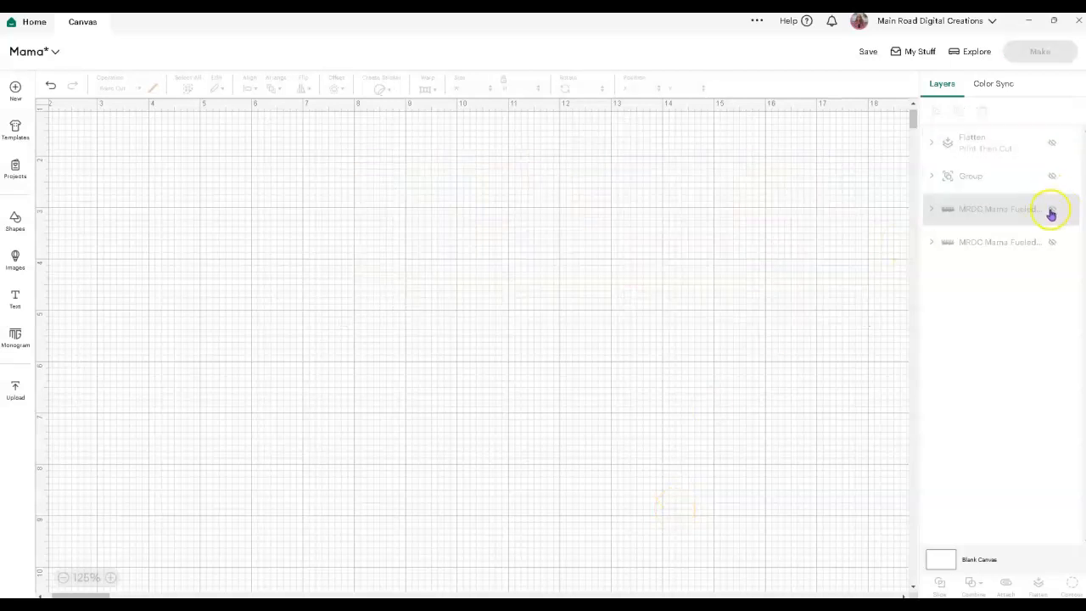
left_click_drag(422, 252, 604, 308)
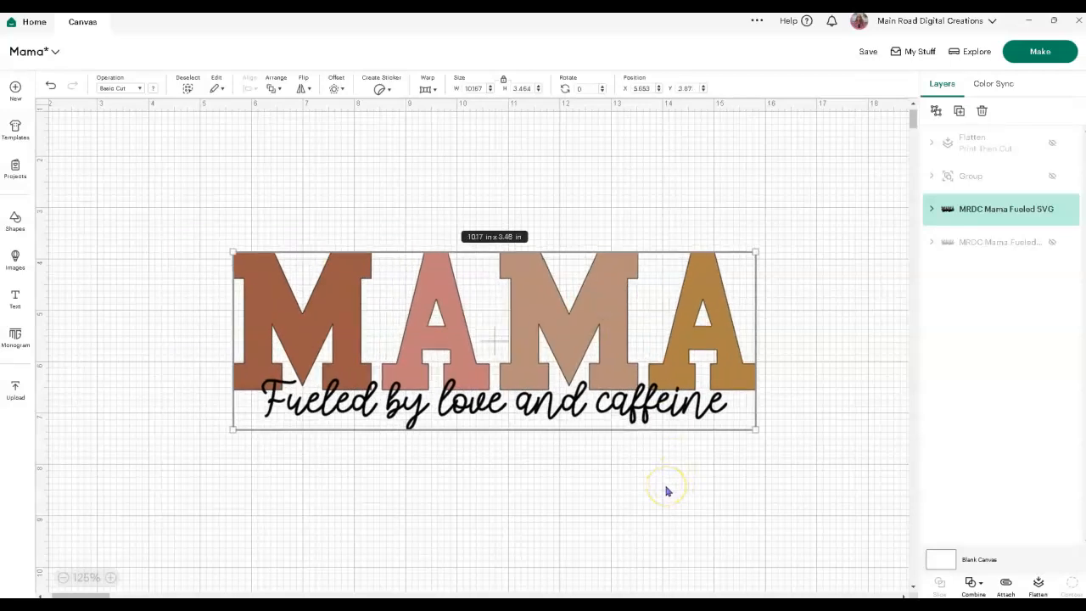
- Ungroup the multicolor MAMA artwork so the tagline is separate from the letters
right_click(608, 335)
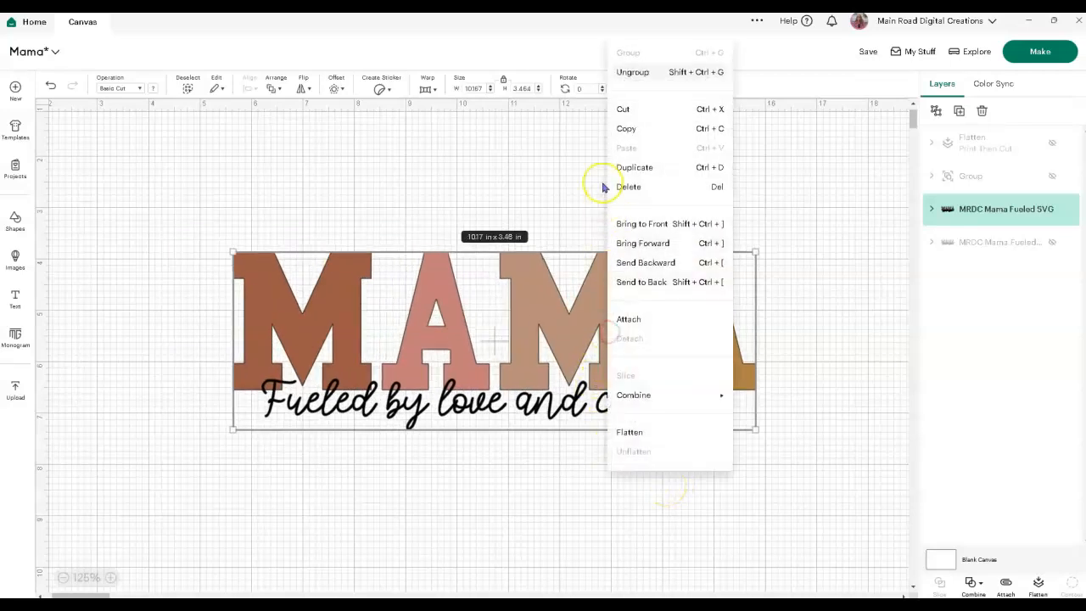
left_click(630, 73)
left_click(783, 178)
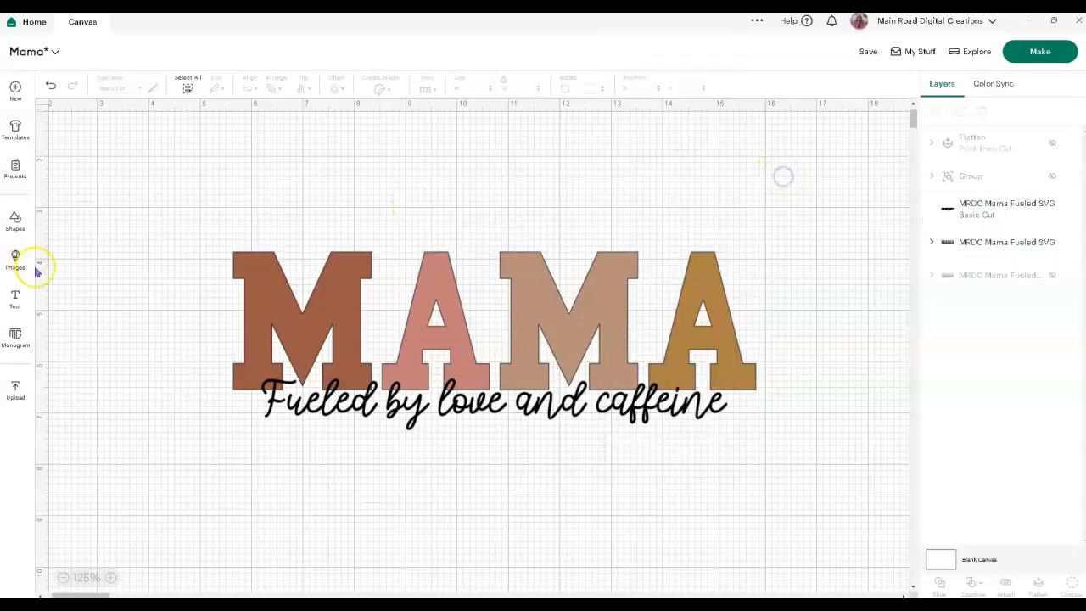
- Add a text object reading "GRANDMA" above the MAMA letters
left_click(15, 296)
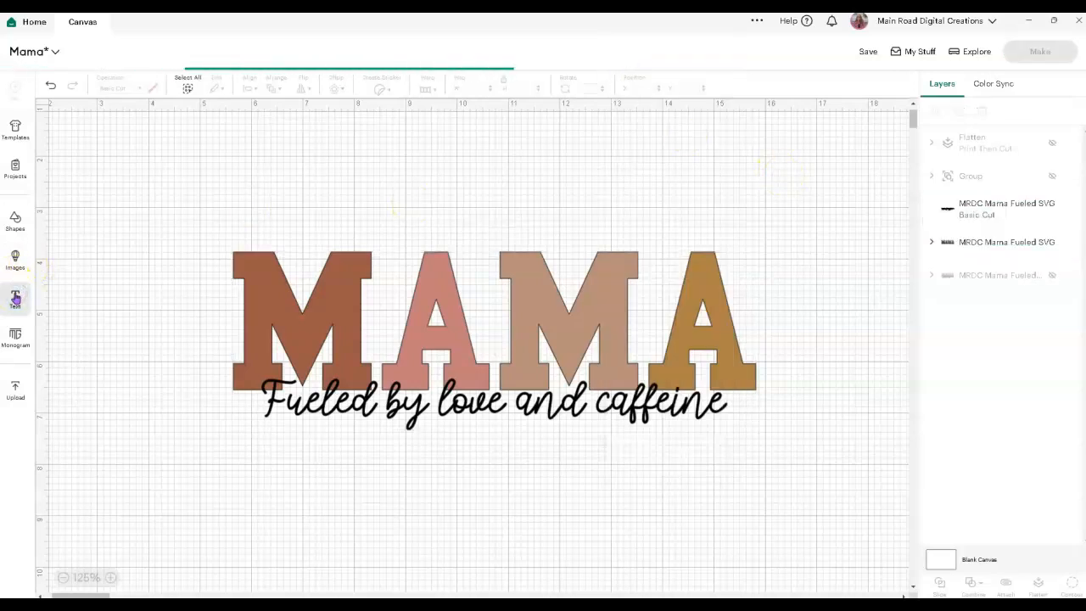
left_click(196, 463)
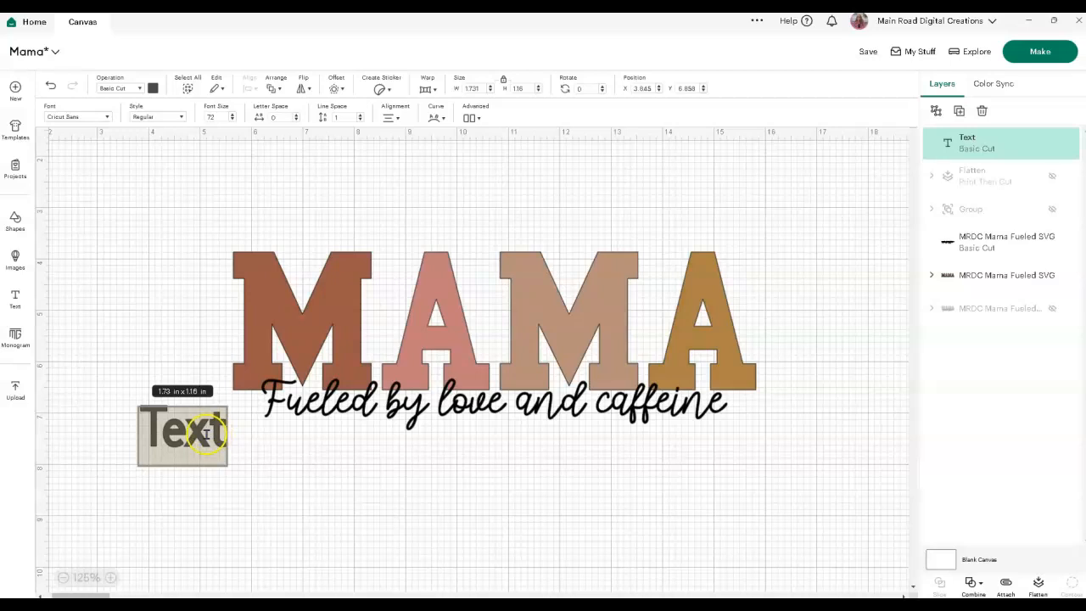
left_click_drag(195, 436, 438, 203)
scroll(465, 458, "up", 1)
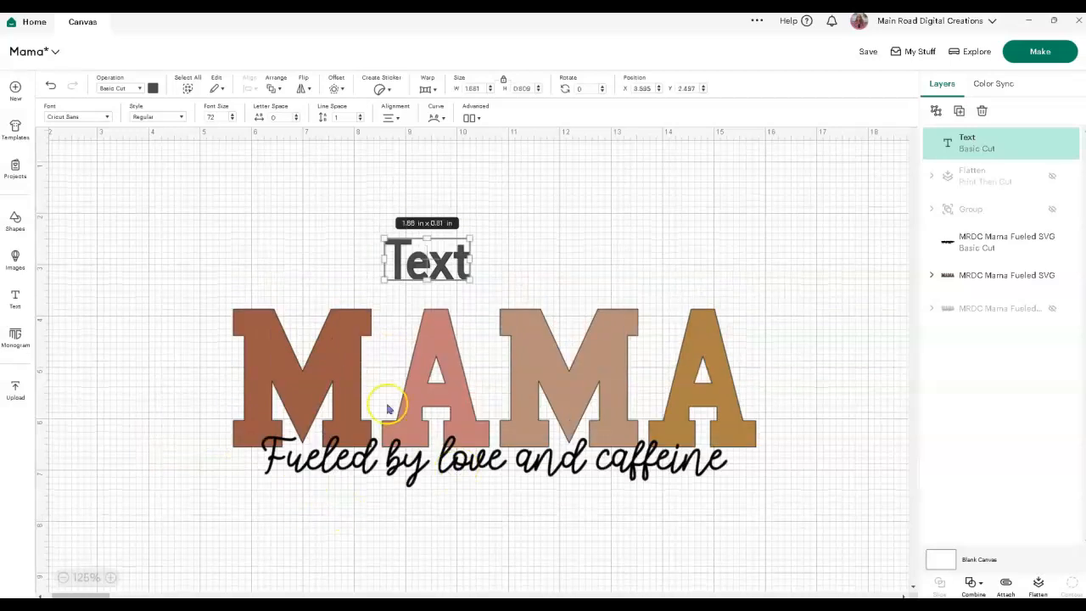
double_click(430, 261)
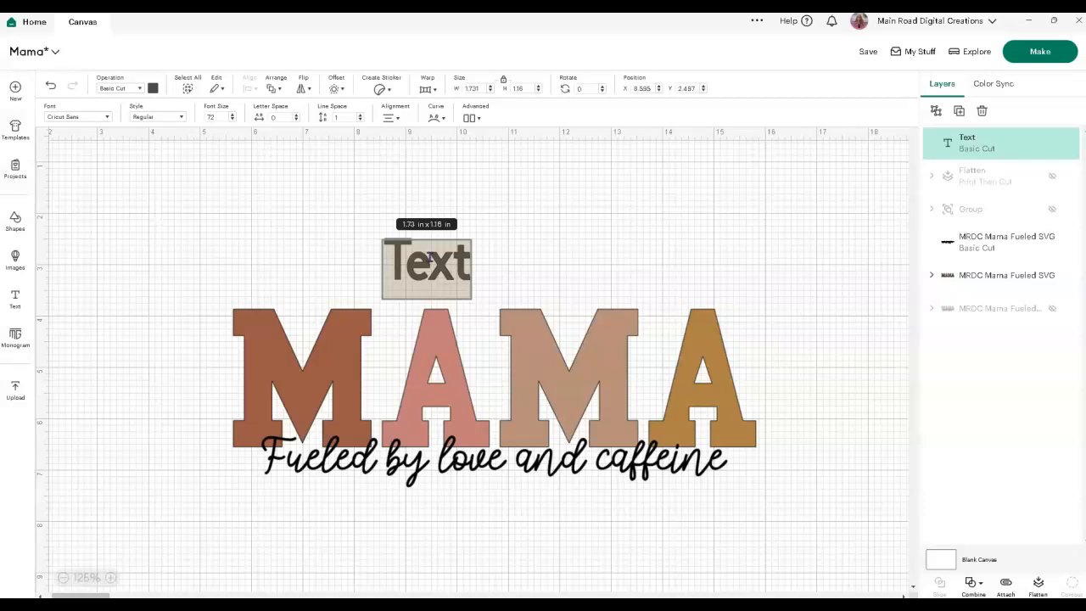
type("GRANDMA")
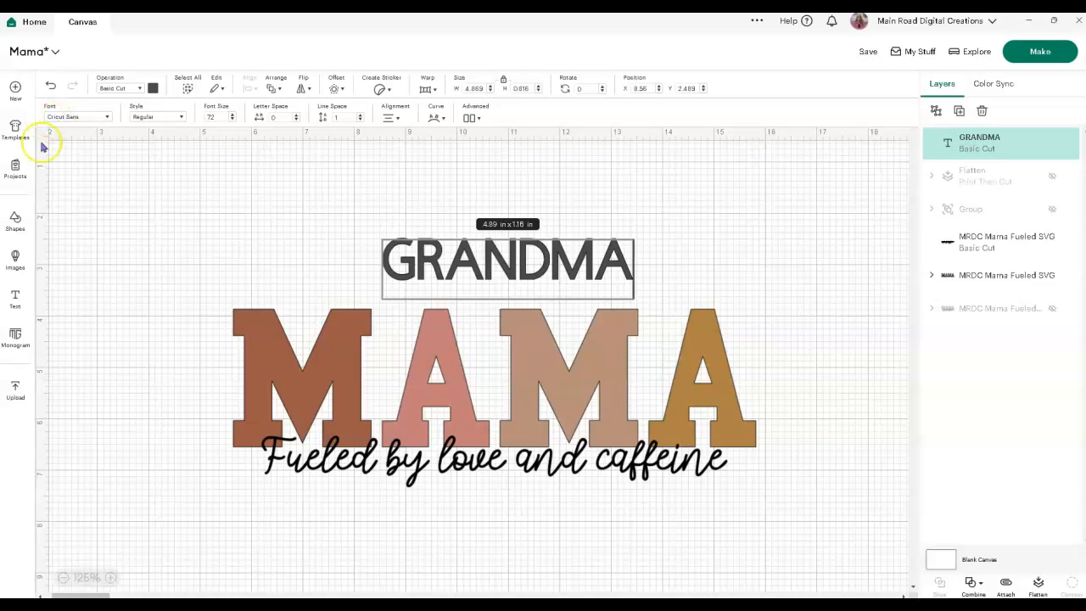
- Search the system fonts for "SPORT CHAMP" and apply Sport Champs Simple to the GRANDMA text
left_click(51, 114)
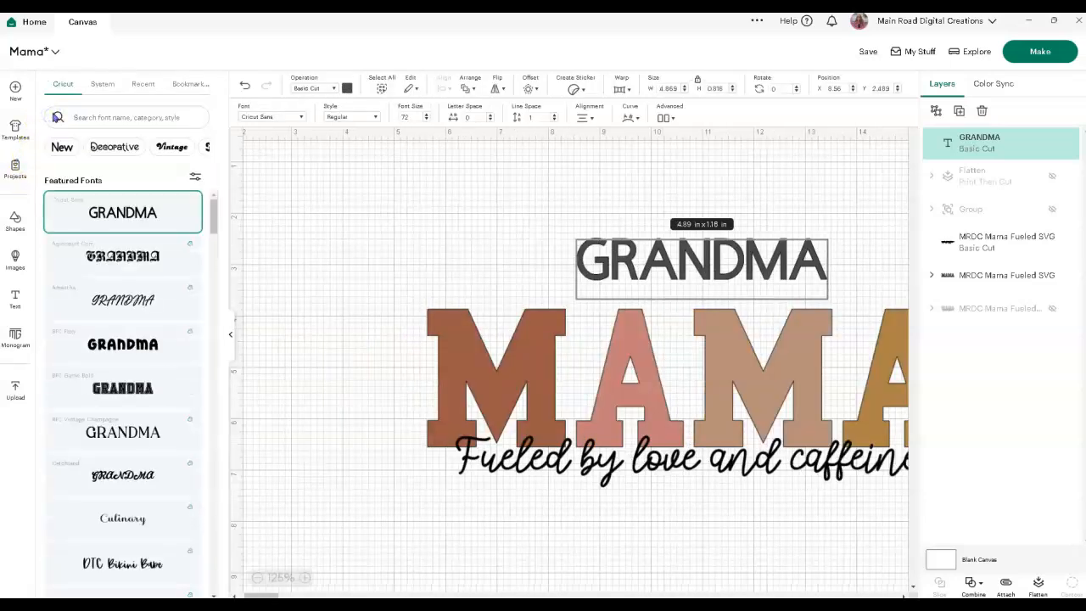
left_click(98, 83)
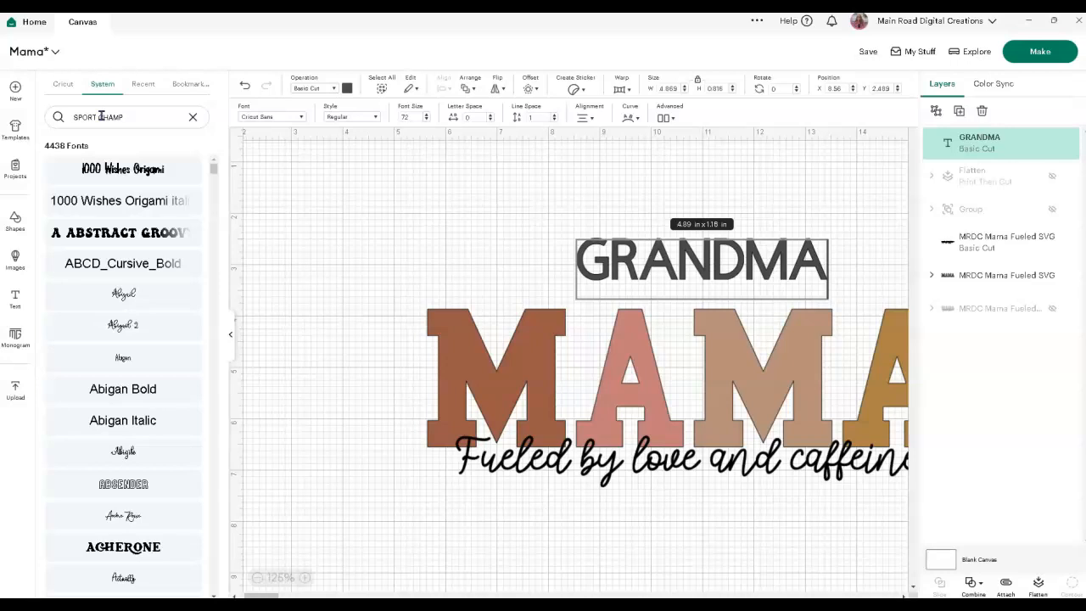
left_click(123, 200)
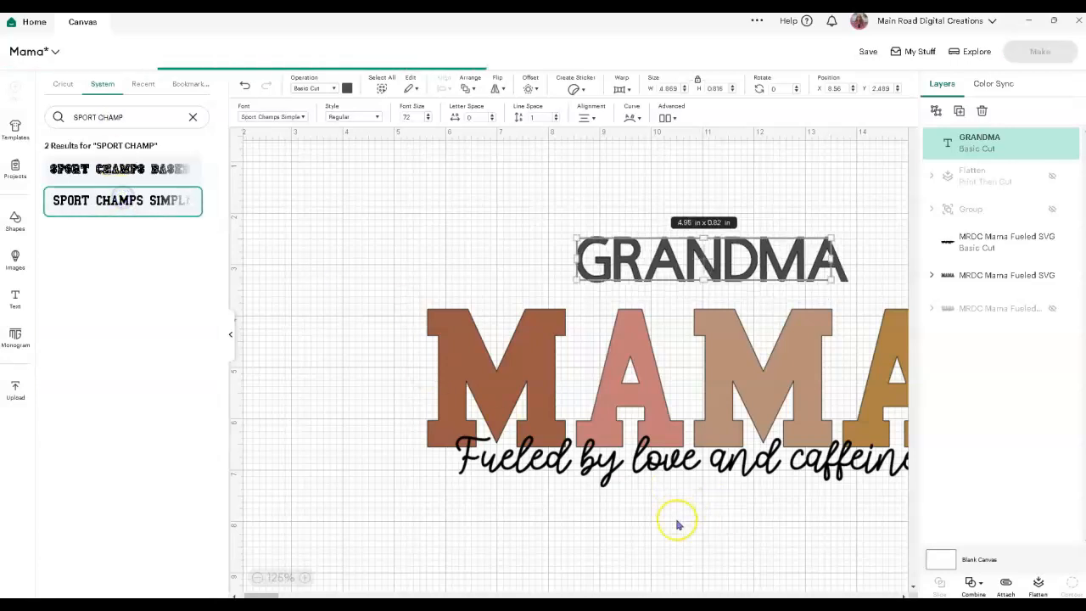
left_click(725, 527)
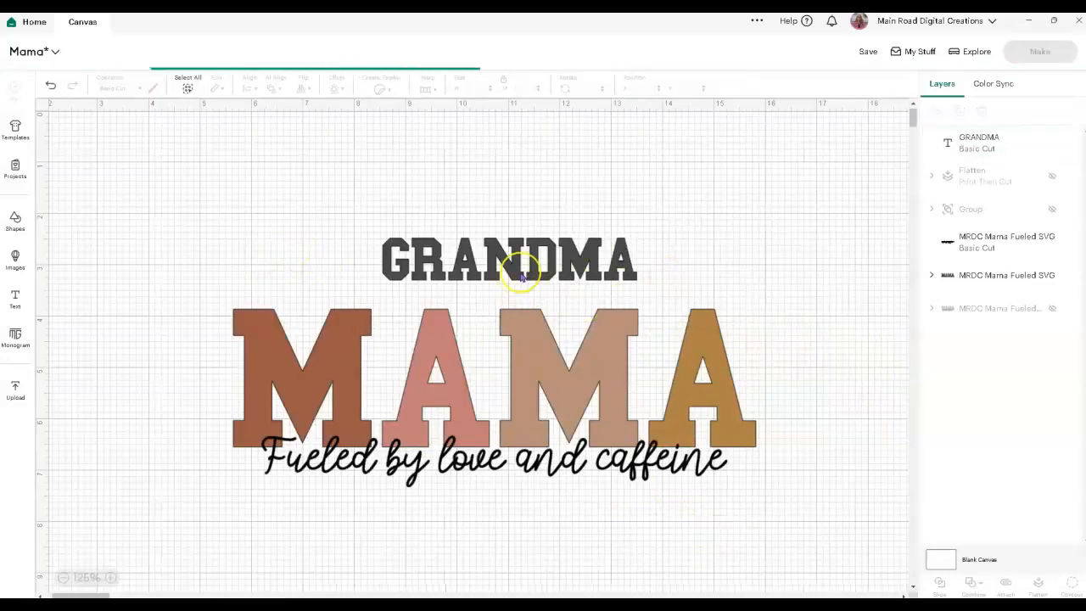
- Enlarge the GRANDMA text to about 9.32 in x 1.54 in and position it directly above the MAMA letters
left_click(520, 273)
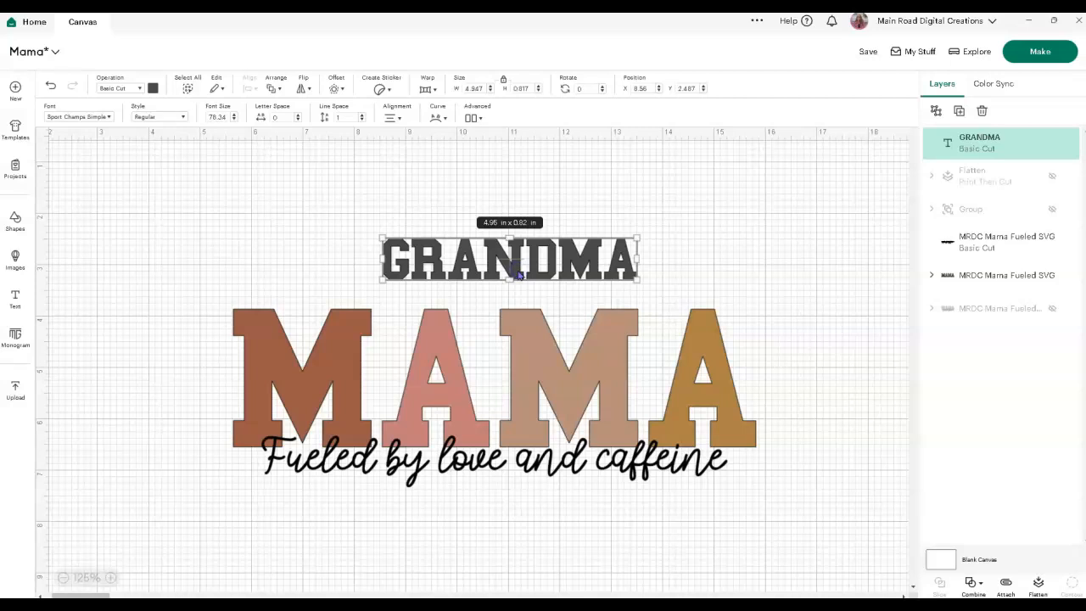
left_click(665, 309)
left_click(760, 237)
left_click_drag(558, 260, 427, 245)
left_click_drag(507, 265, 643, 301)
left_click_drag(557, 267, 545, 268)
left_click_drag(706, 222, 714, 220)
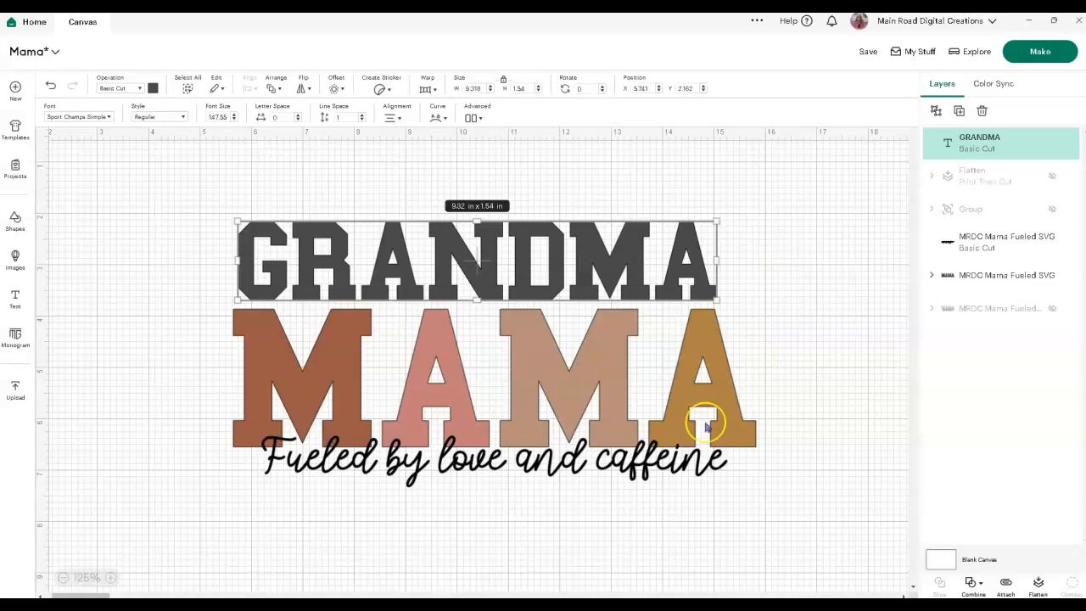
- Move the MAMA letters to the top of the canvas and place GRANDMA directly above the "Fueled by love and caffeine" tagline
left_click_drag(676, 465, 674, 506)
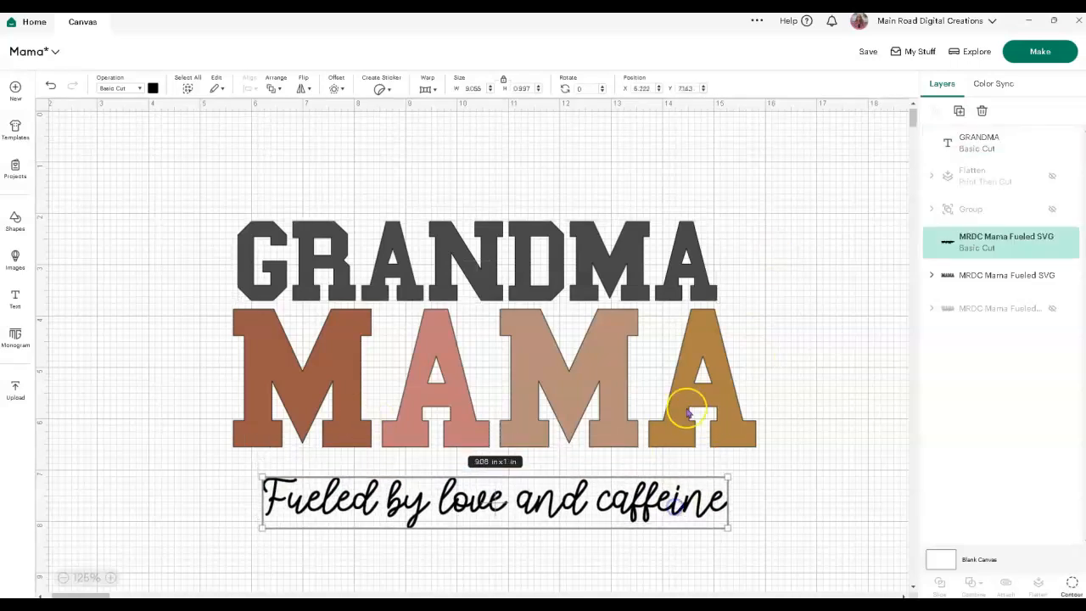
left_click_drag(718, 373, 769, 200)
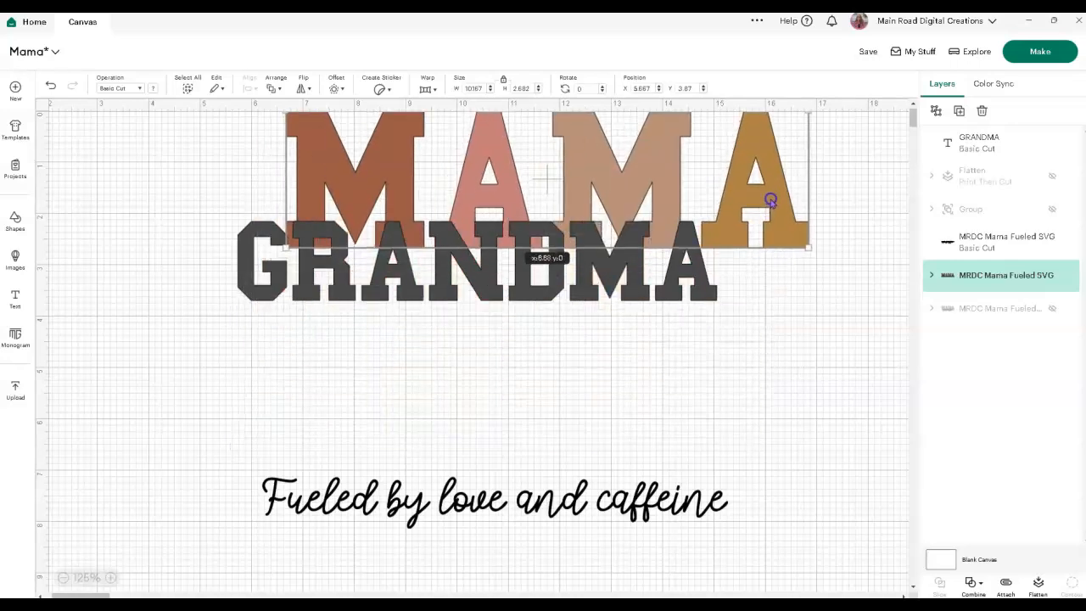
left_click_drag(673, 286, 685, 442)
left_click_drag(685, 508, 687, 472)
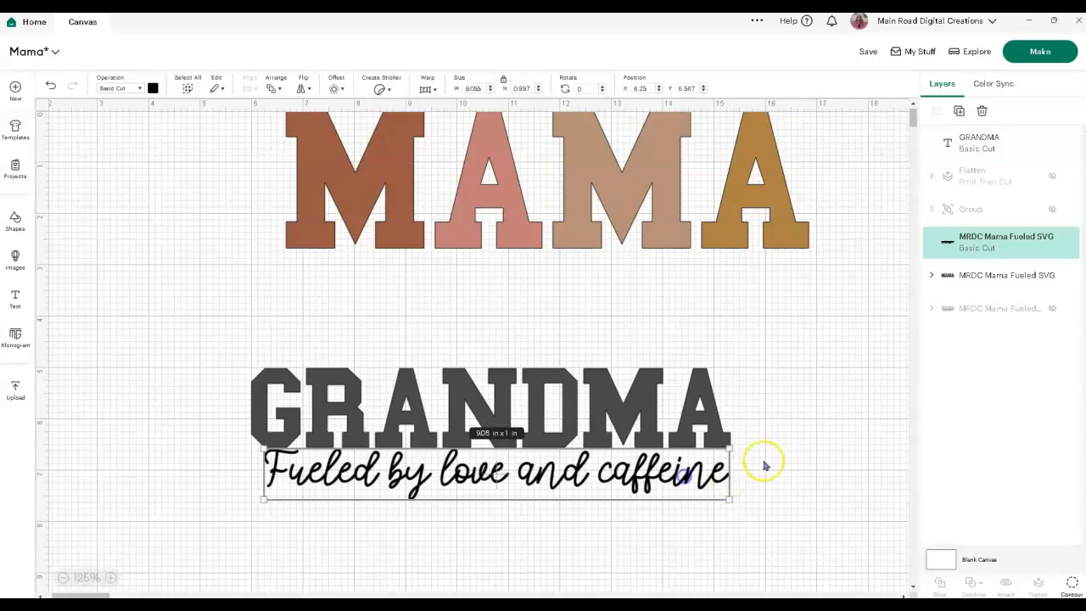
left_click(768, 459)
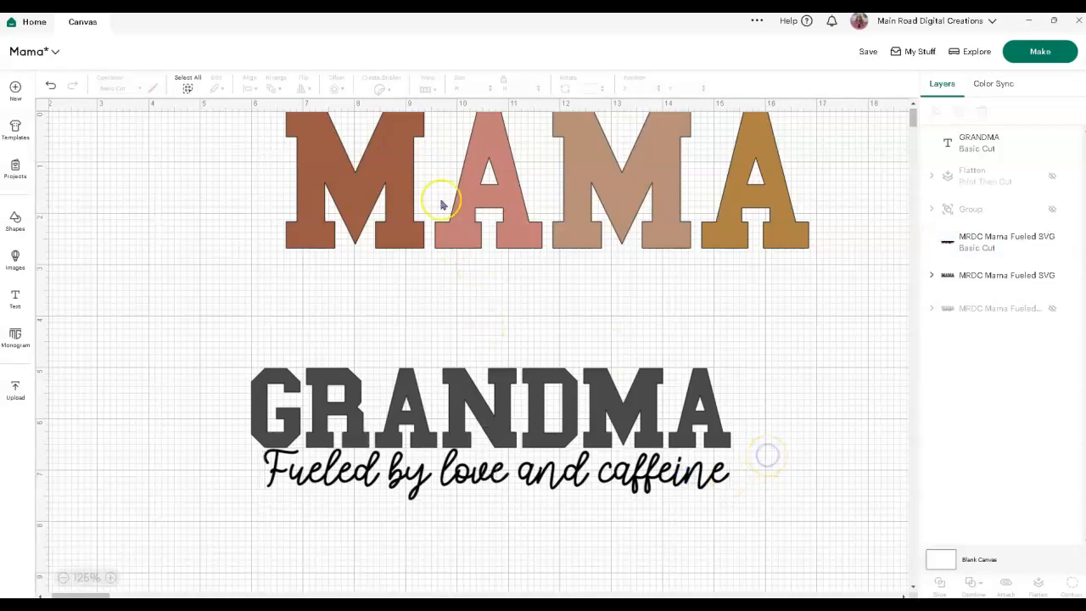
- Hide the MAMA letters and move GRANDMA together with its tagline up toward the canvas center
left_click(365, 195)
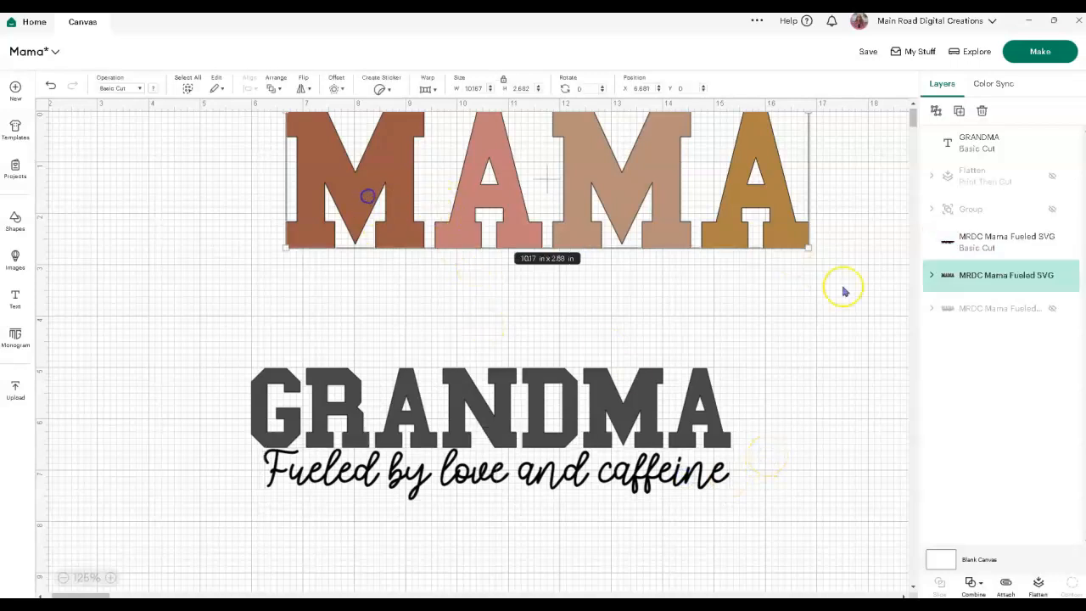
left_click(1052, 275)
left_click_drag(711, 513, 472, 285)
left_click(514, 407)
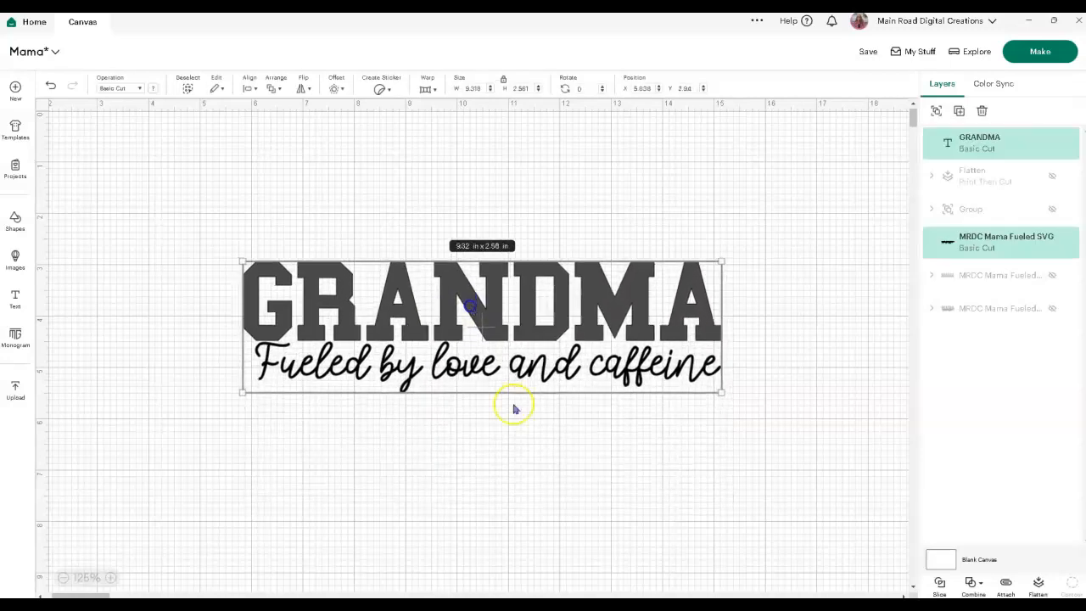
- Unlock the GRANDMA text's proportions and set its height to 1.7 in
left_click(625, 331)
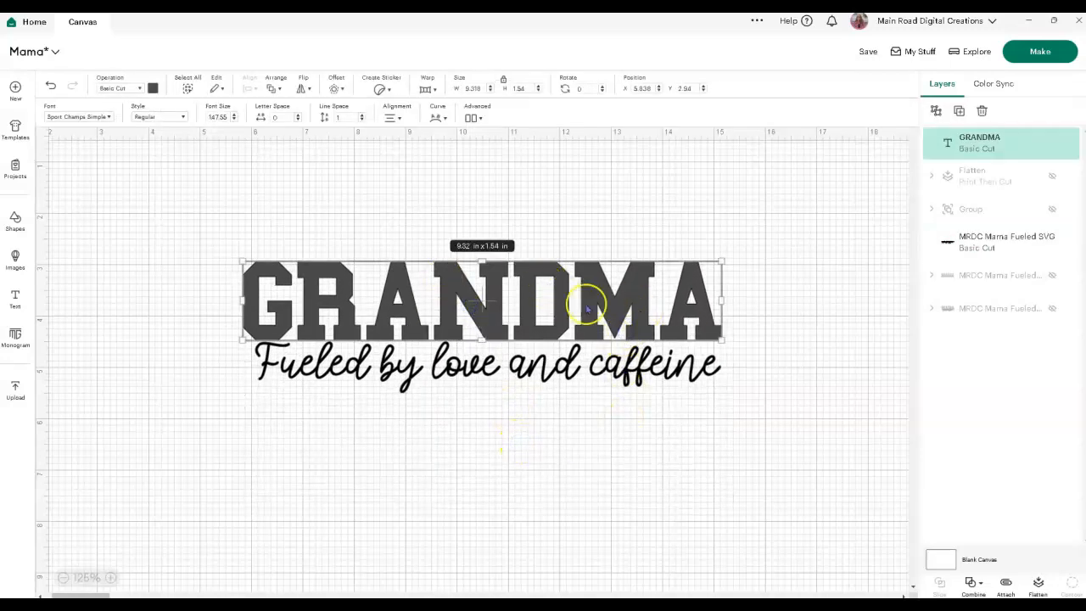
left_click(537, 86)
left_click(538, 86)
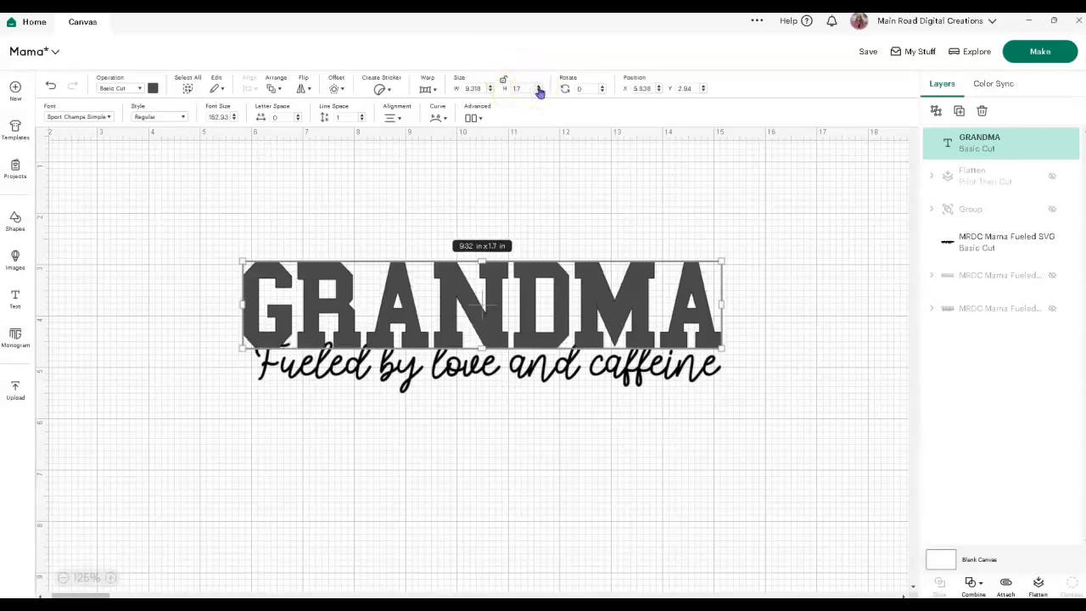
- Nudge the tagline slightly down below GRANDMA and enlarge the GRANDMA text to about 10.11 in x 1.84 in
left_click(566, 362)
left_click_drag(565, 362, 560, 368)
left_click(584, 450)
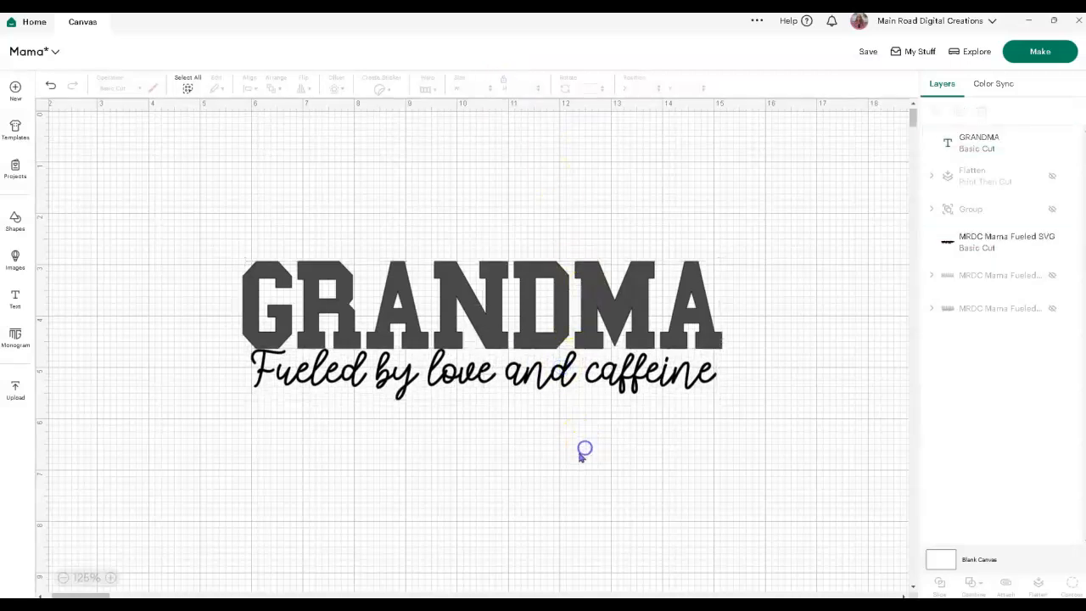
left_click(631, 314)
left_click_drag(719, 260, 734, 257)
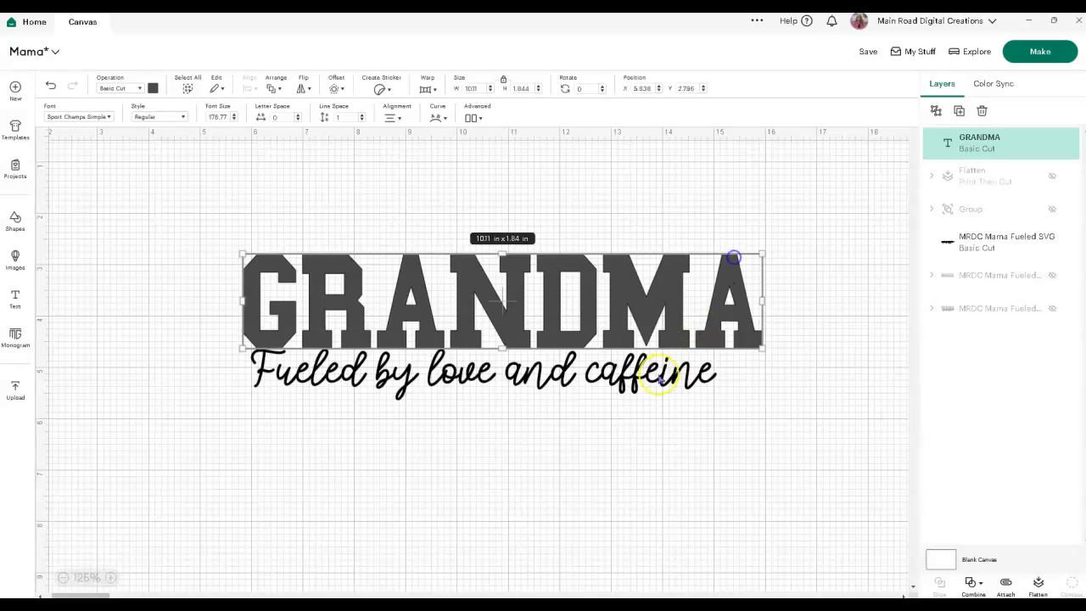
- Shift the tagline toward the middle of the enlarged GRANDMA text and center the two horizontally
left_click_drag(661, 379, 687, 376)
left_click_drag(567, 464, 437, 155)
left_click(250, 88)
left_click(267, 149)
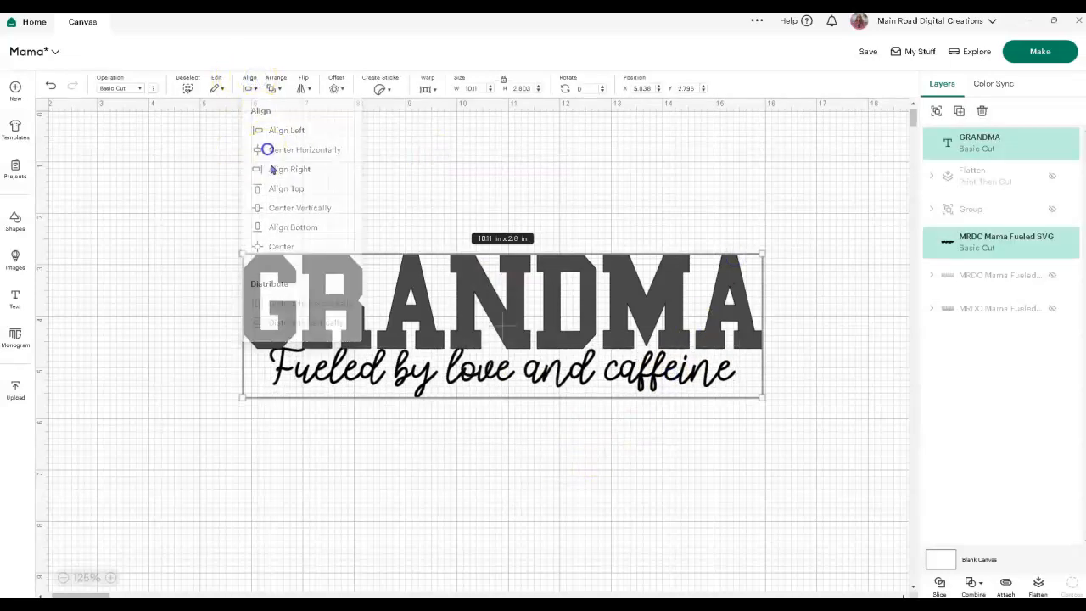
left_click(673, 449)
left_click(657, 387)
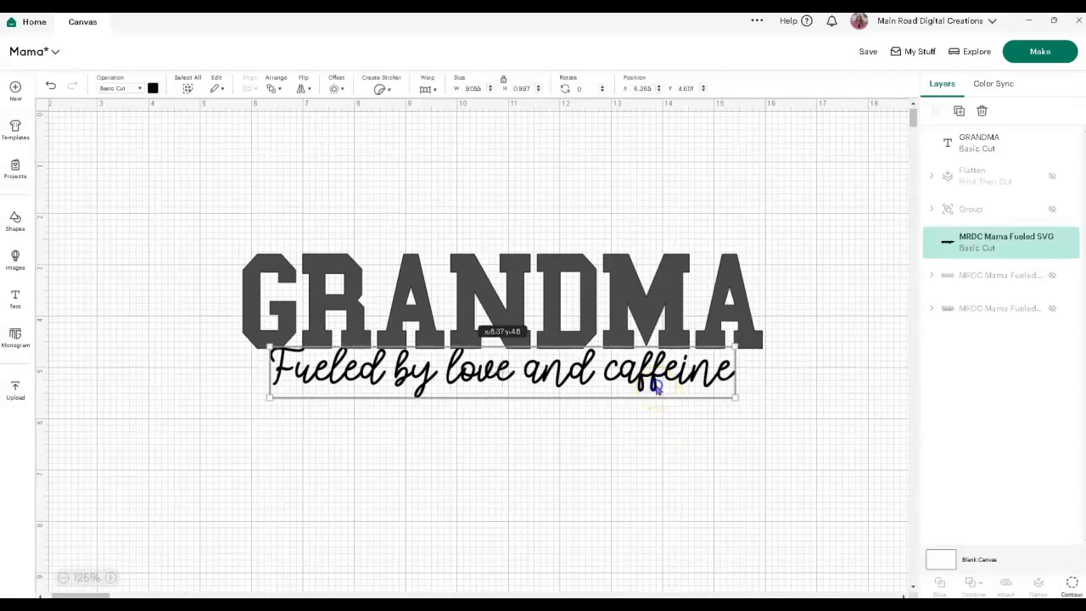
left_click(677, 422)
- Ungroup the GRANDMA text into individual letters
left_click(556, 263)
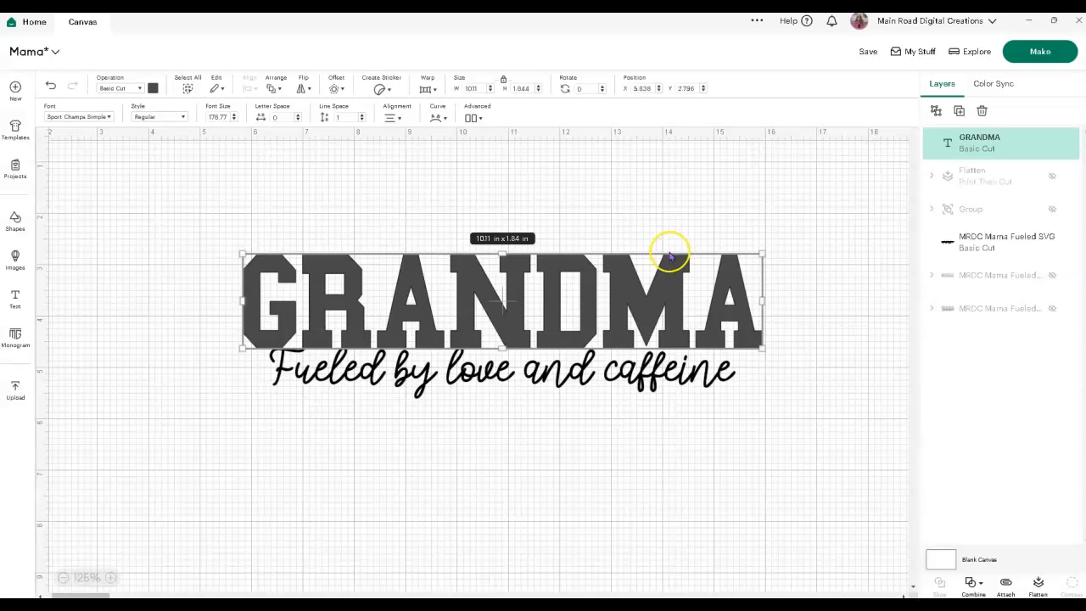
right_click(658, 277)
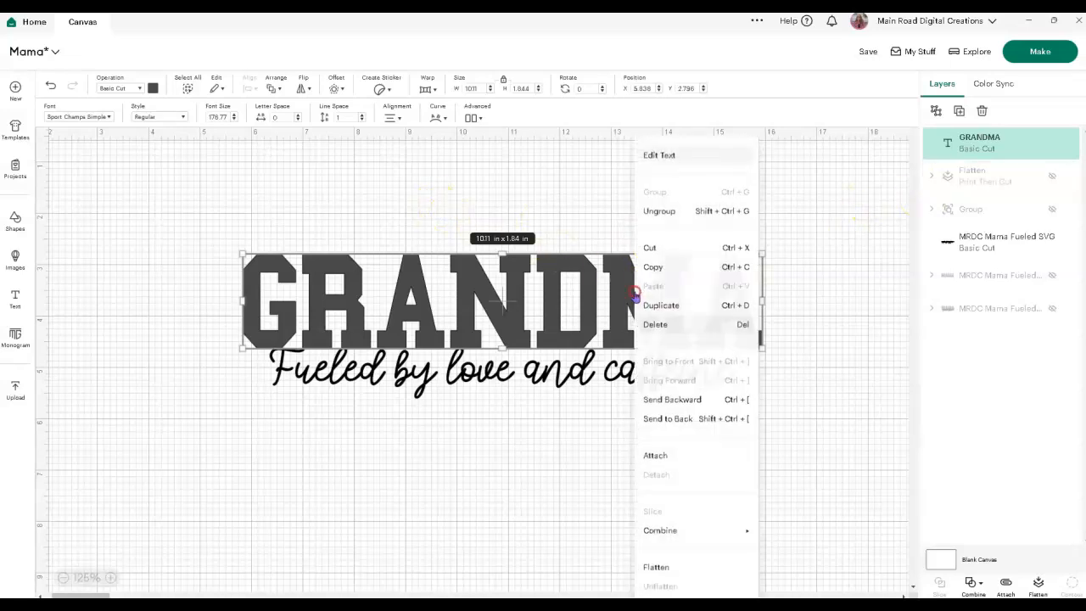
left_click(657, 213)
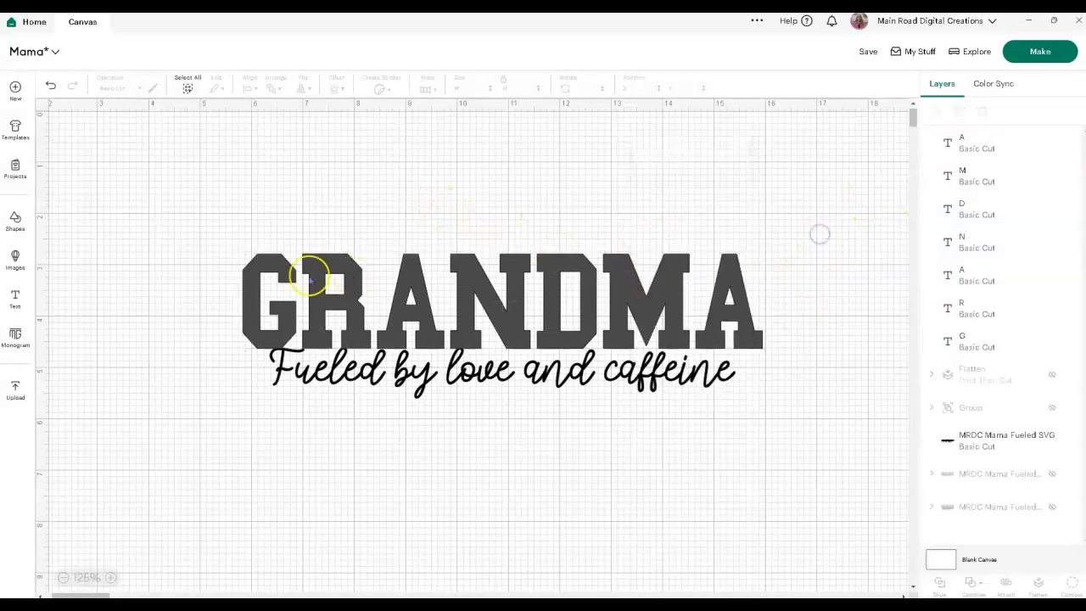
- Color the G and the first A of GRANDMA blue
left_click(264, 254)
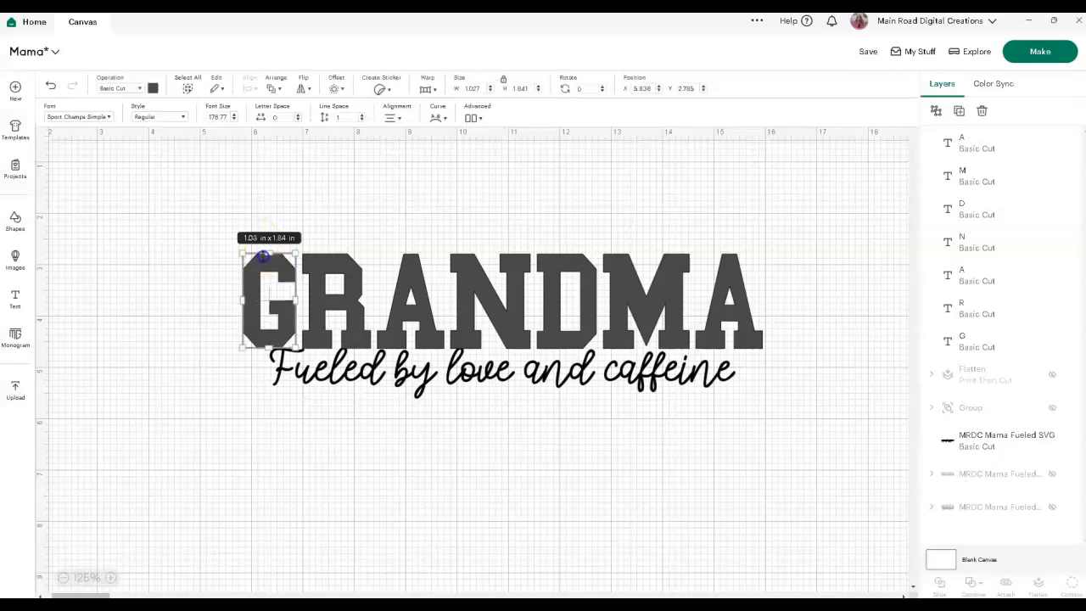
left_click(414, 271, "shift")
left_click(153, 88)
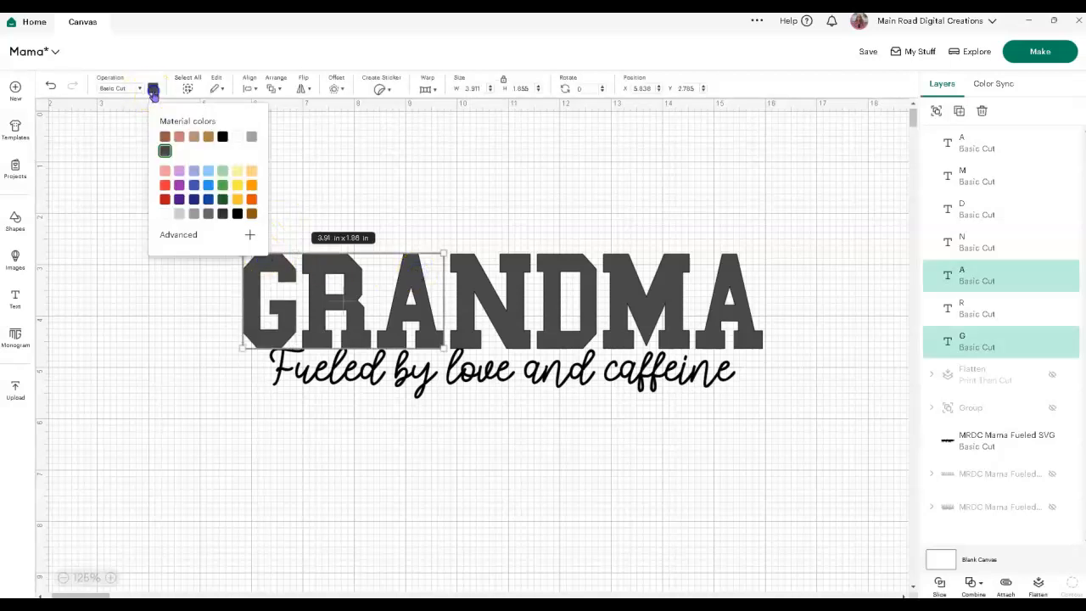
left_click(208, 185)
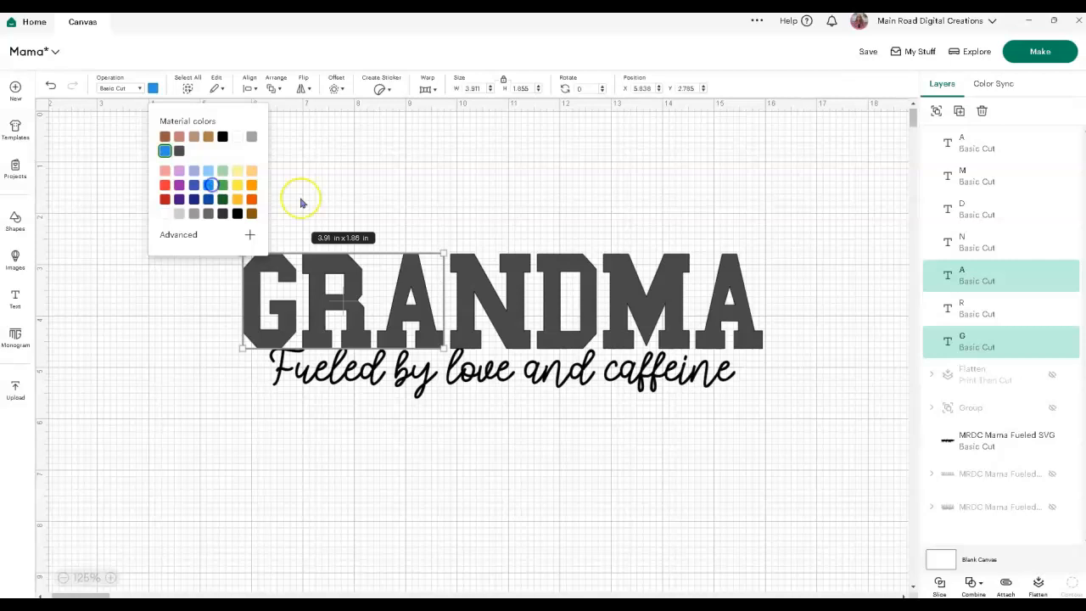
left_click(373, 194)
- Color the R and N of GRANDMA red
left_click(339, 280)
left_click(481, 294, "shift")
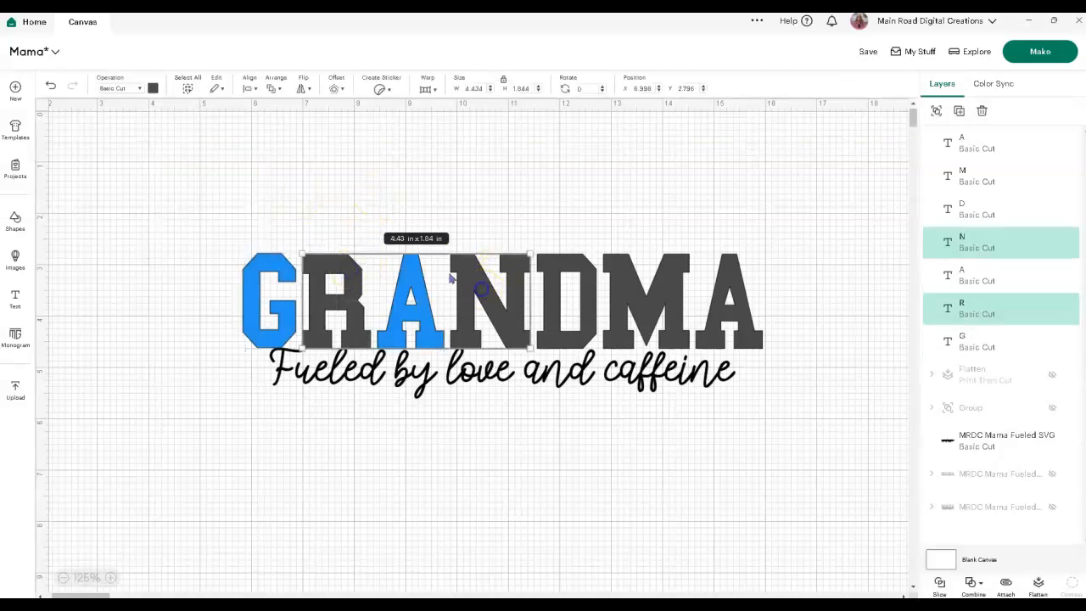
left_click(153, 88)
left_click(165, 184)
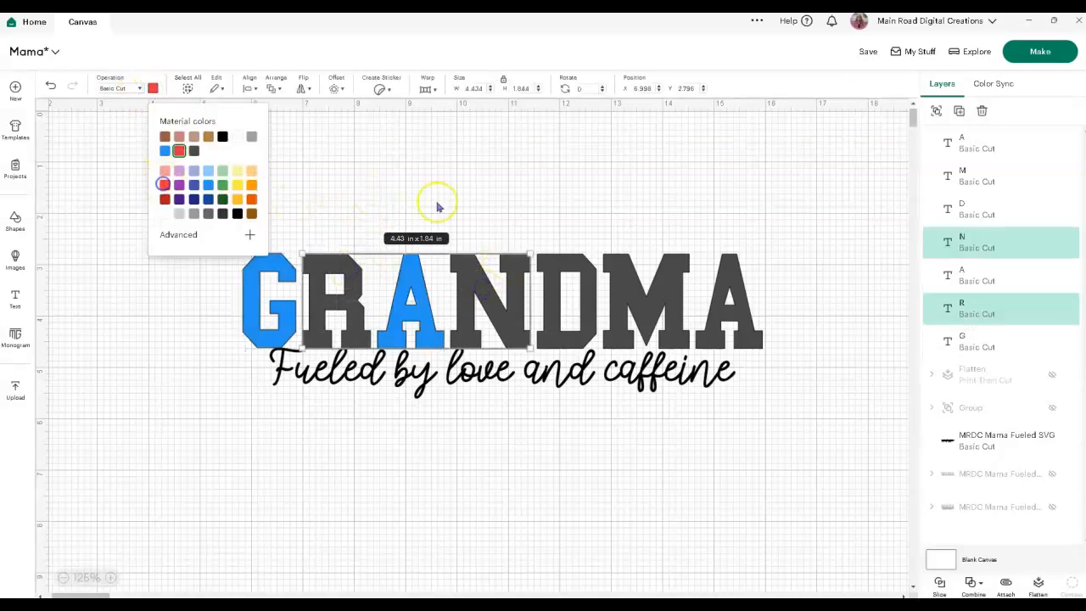
- Color the D and the final A of GRANDMA yellow
left_click(585, 276)
left_click(724, 278, "shift")
left_click(152, 88)
left_click(237, 186)
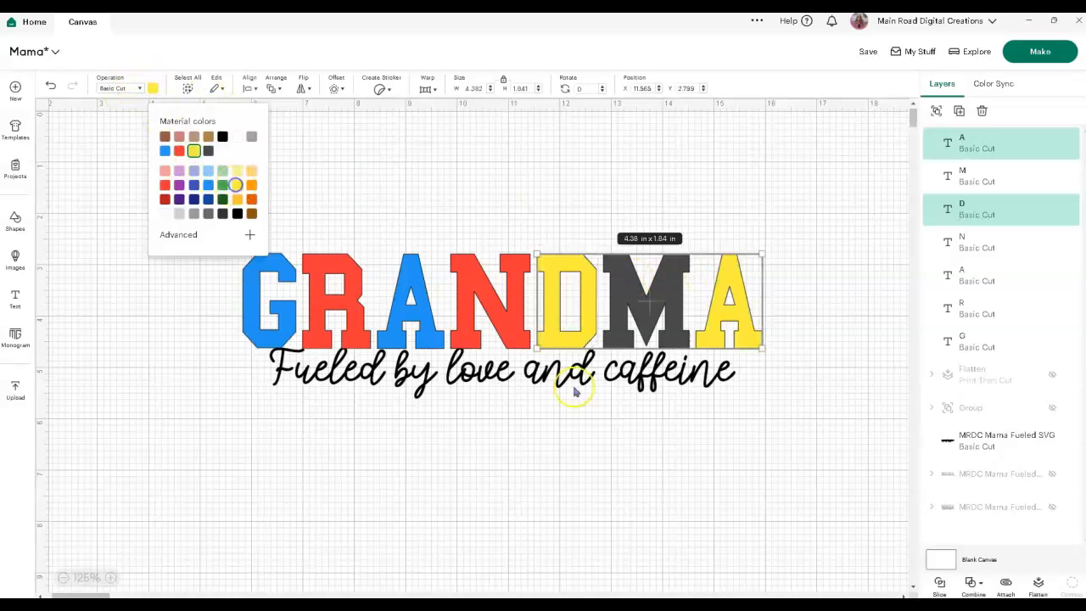
left_click(654, 445)
- Color the M of GRANDMA green
left_click(648, 279)
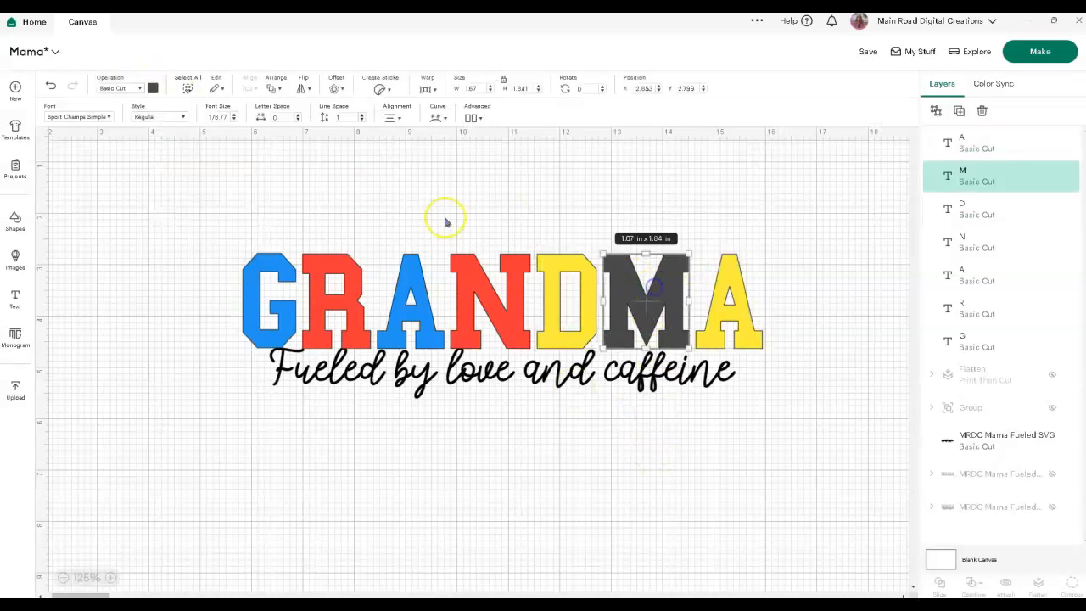
left_click(153, 88)
left_click(222, 185)
left_click(729, 491)
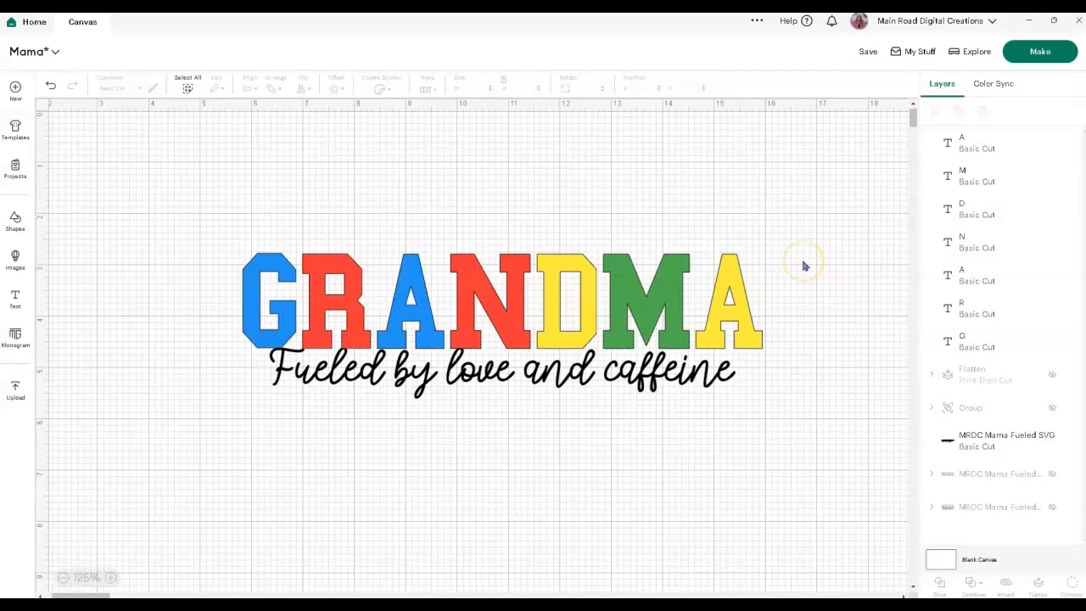
- Nudge the tagline up against the GRANDMA letters and recolor it dark orange
left_click_drag(666, 371, 670, 365)
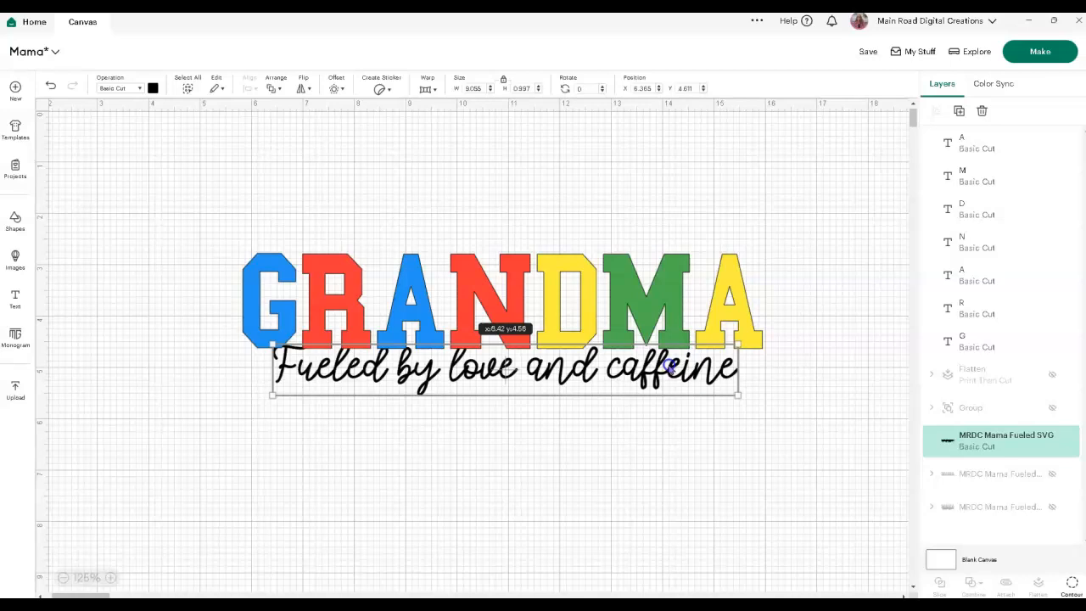
left_click(153, 88)
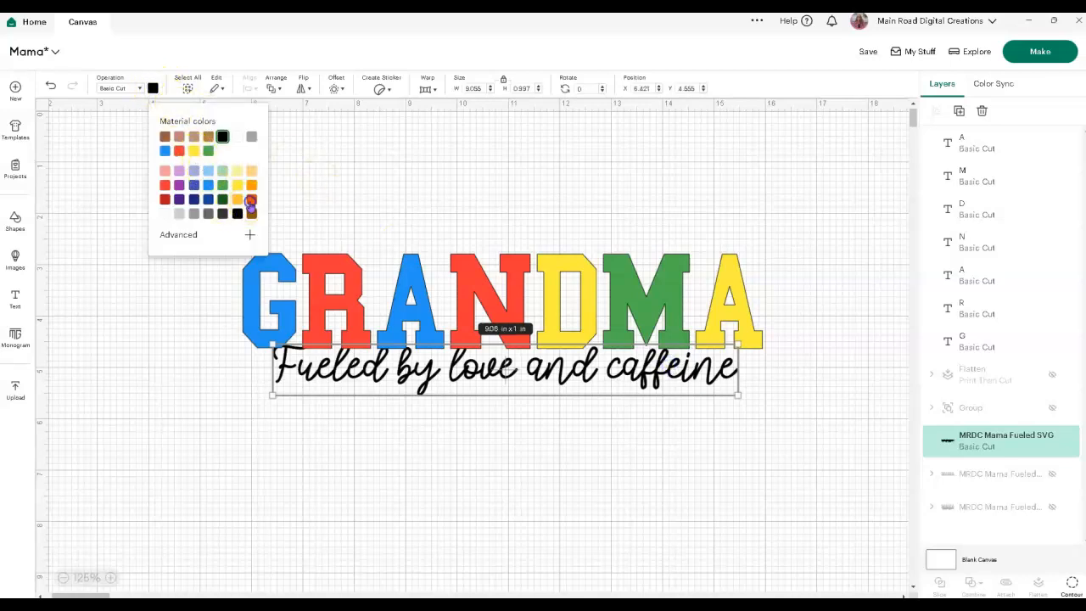
left_click(250, 201)
left_click(582, 471)
- Bring the orange tagline to the front and nudge it up so it slightly overlaps the letters
left_click(625, 380)
right_click(624, 381)
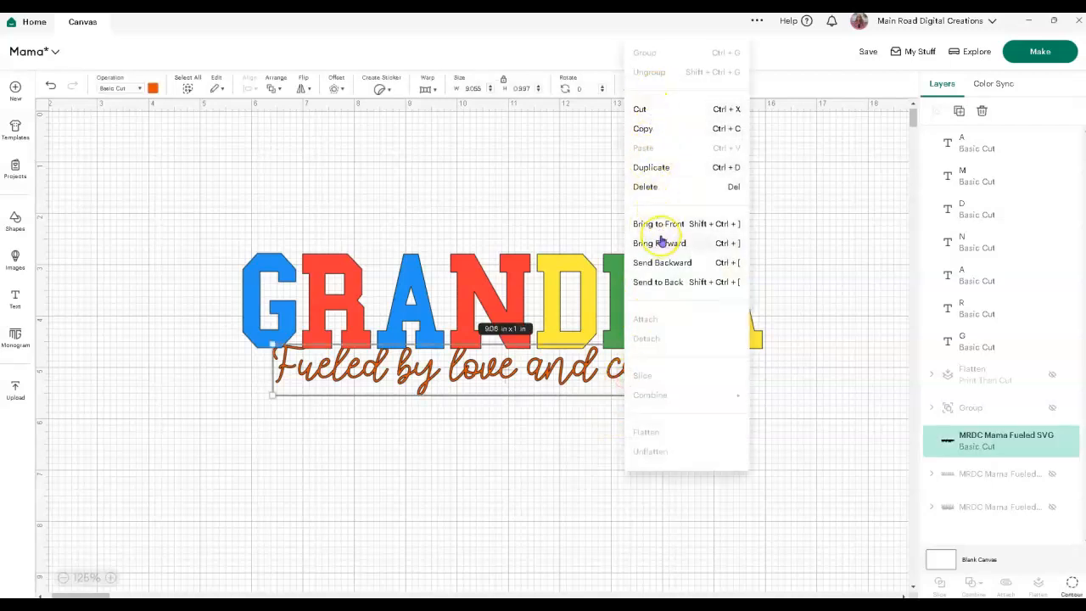
left_click(666, 224)
left_click(705, 450)
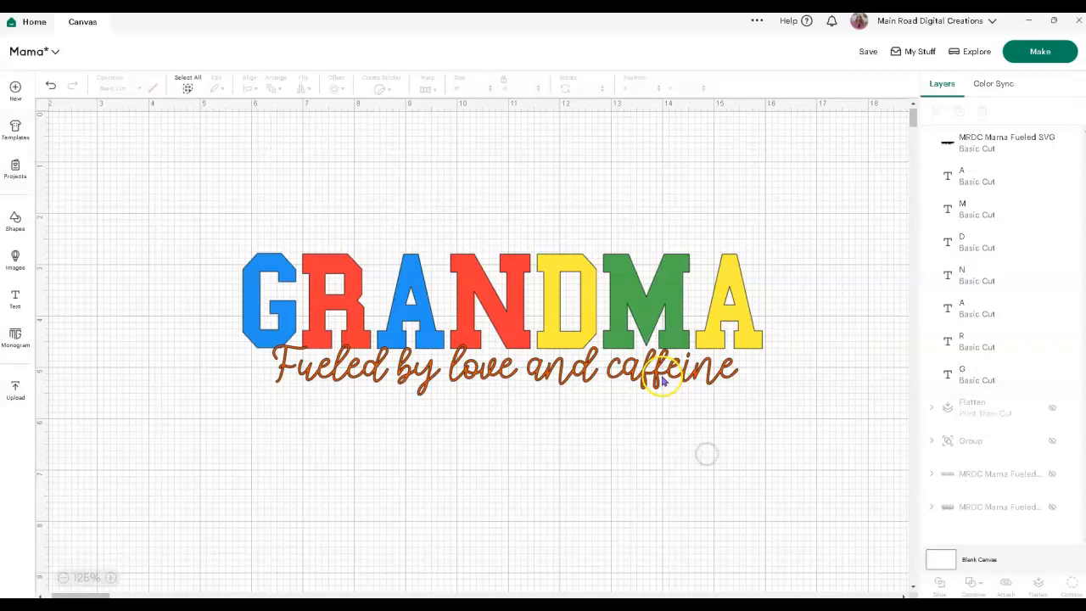
left_click(662, 373)
left_click_drag(662, 373, 662, 374)
- Group the seven GRANDMA letters and center the group horizontally with the tagline
left_click_drag(267, 185, 779, 295)
left_click(936, 111)
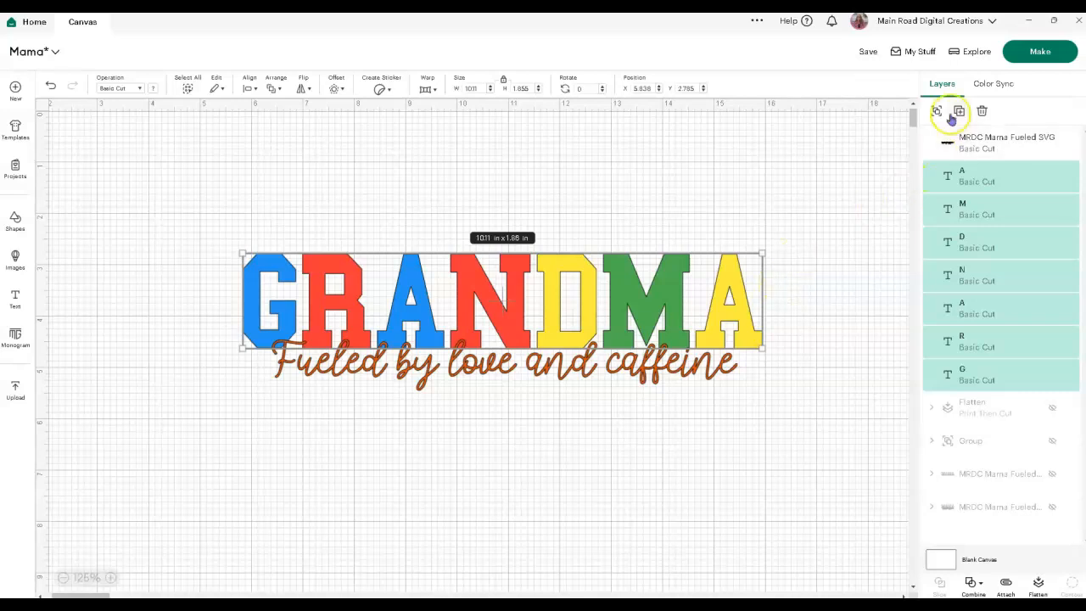
left_click_drag(492, 444, 288, 180)
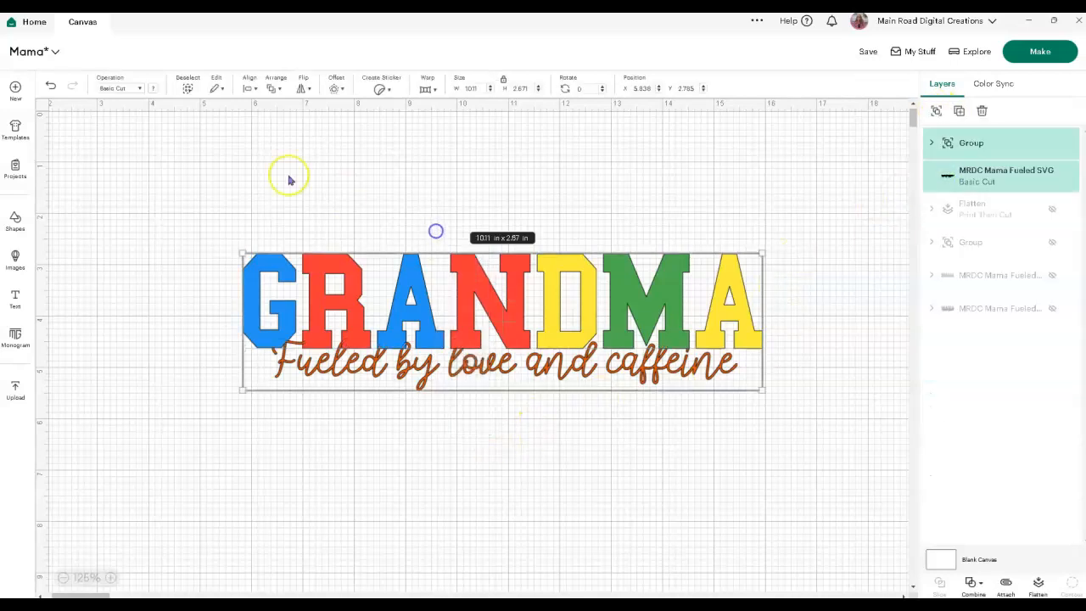
left_click(249, 89)
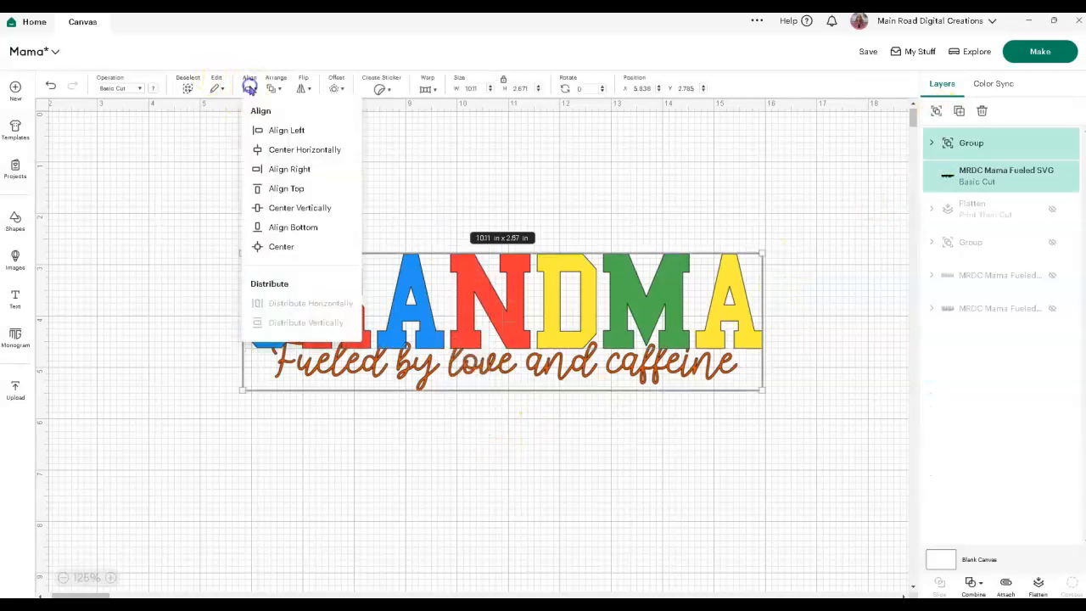
left_click(255, 150)
left_click(475, 449)
- Bring the tagline in front of the newly grouped GRANDMA letters
left_click(511, 370)
right_click(512, 371)
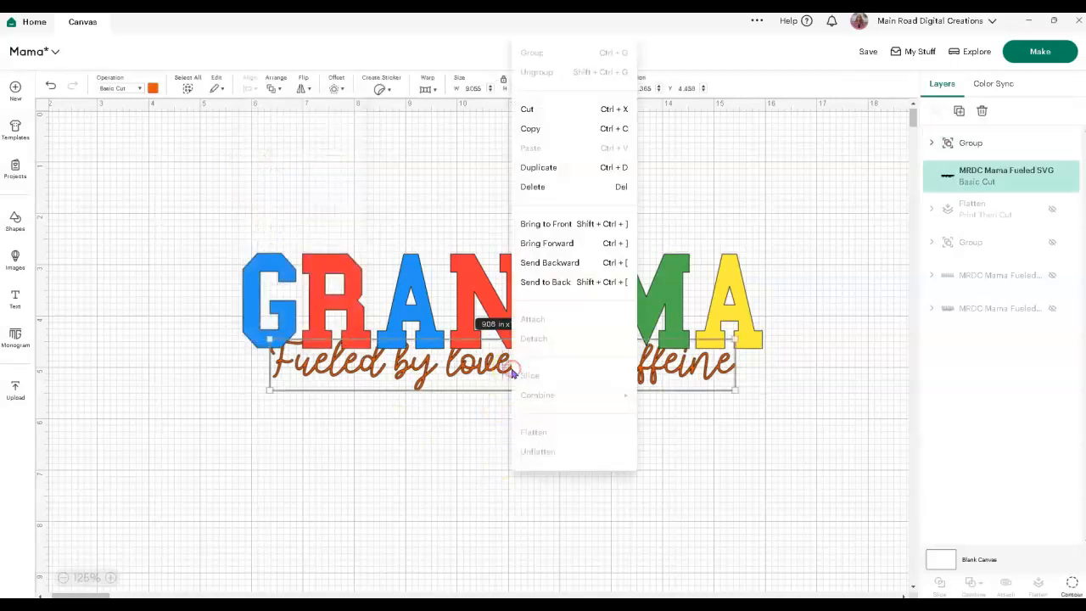
left_click(455, 465)
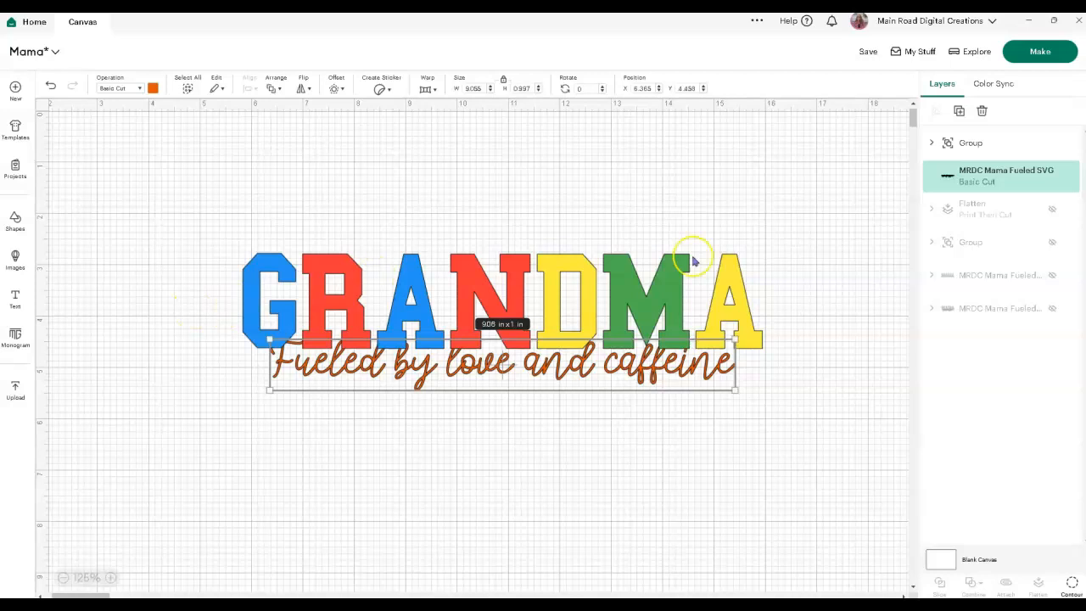
right_click(553, 369)
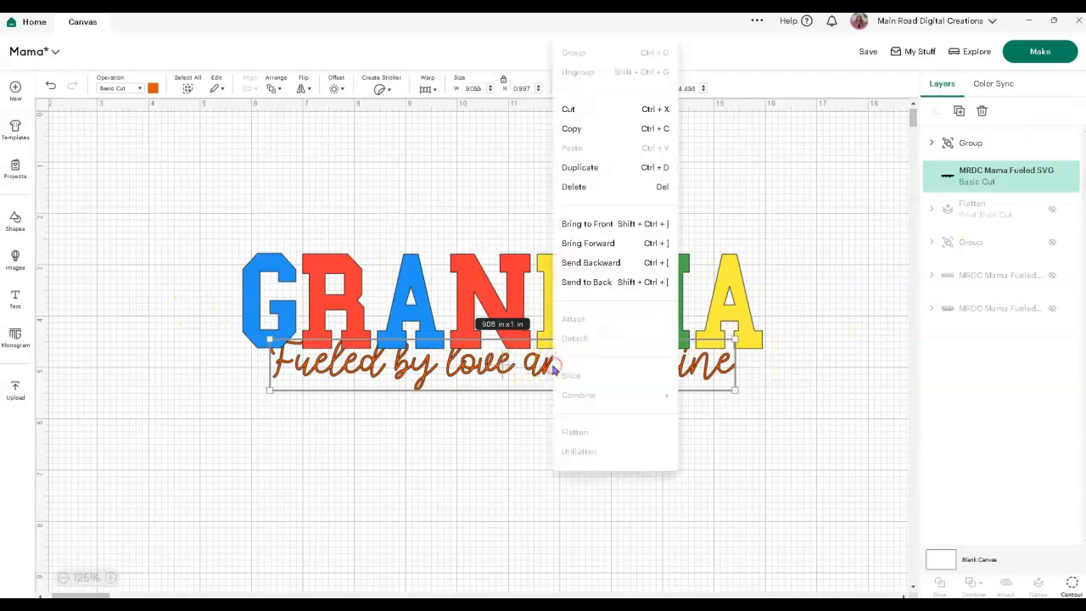
left_click(585, 224)
left_click(492, 453)
- Flatten the GRANDMA group and its tagline into one Print Then Cut image
left_click_drag(695, 460, 182, 215)
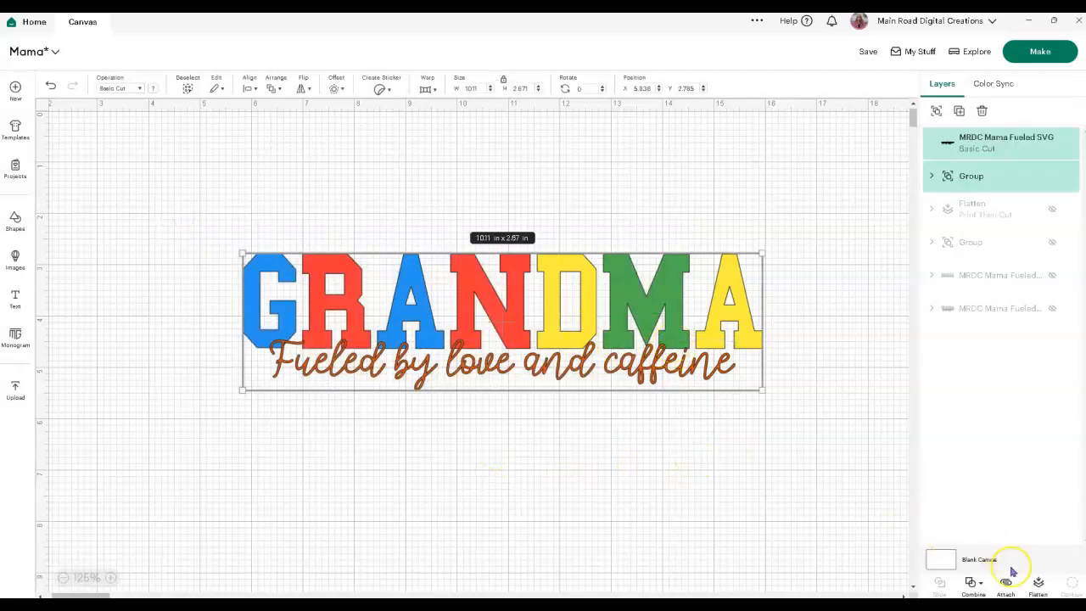
left_click(1037, 584)
left_click(613, 495)
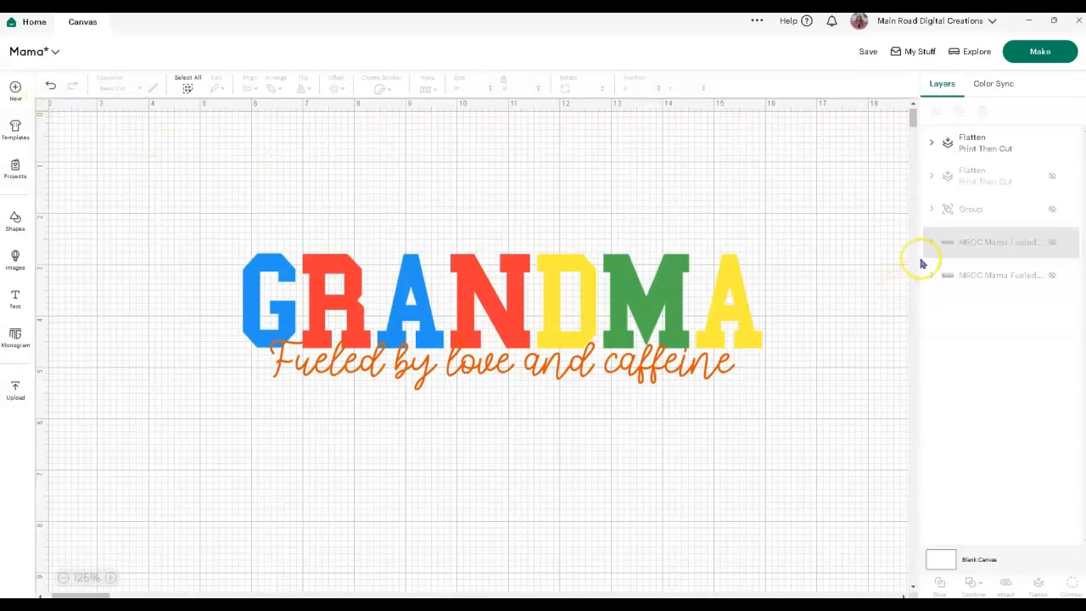
- Unhide the plaid MAMA design, move it to the lower part of the canvas, and move the GRANDMA design to the upper left
left_click(1051, 175)
left_click_drag(739, 251, 470, 424)
left_click_drag(540, 295, 354, 201)
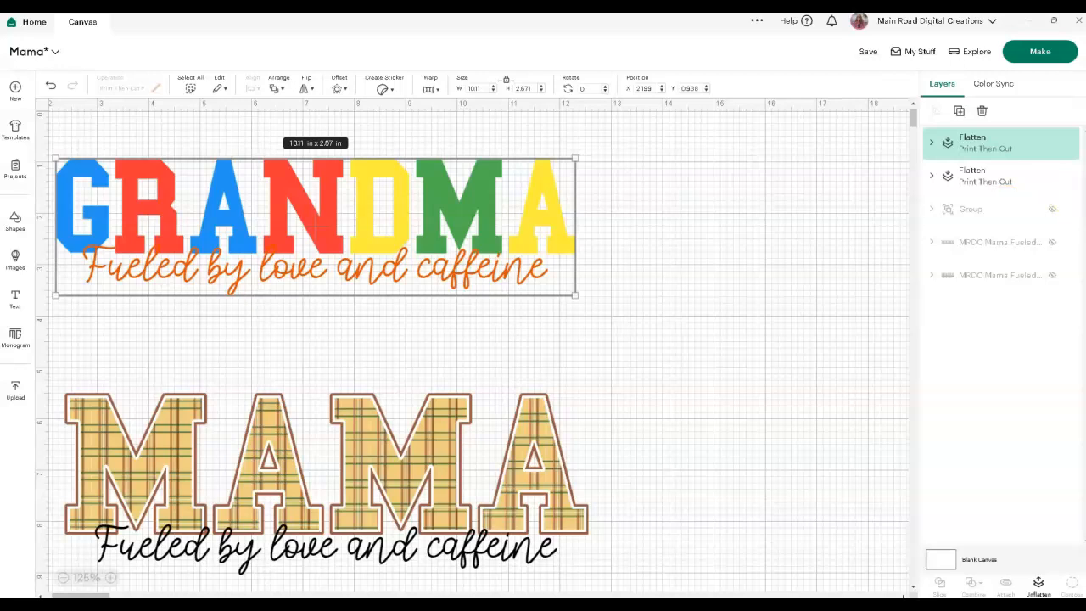
- Unhide the knockout MAMA group and the bottommost MAMA Fueled SVG layer, and move the group to the right side of the canvas
left_click(1051, 210)
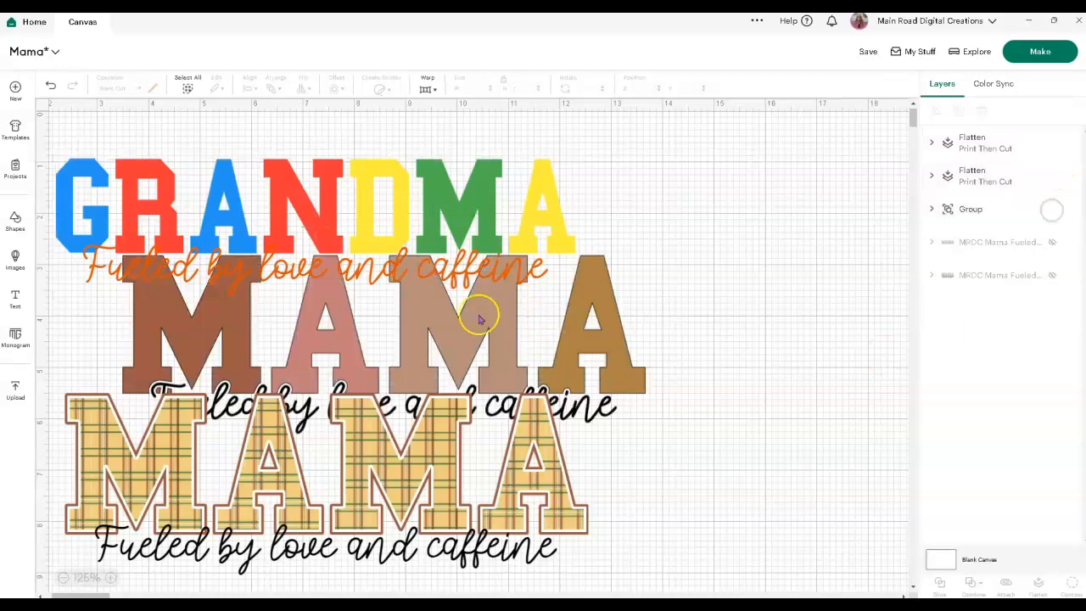
left_click_drag(479, 315, 668, 305)
left_click(1051, 275)
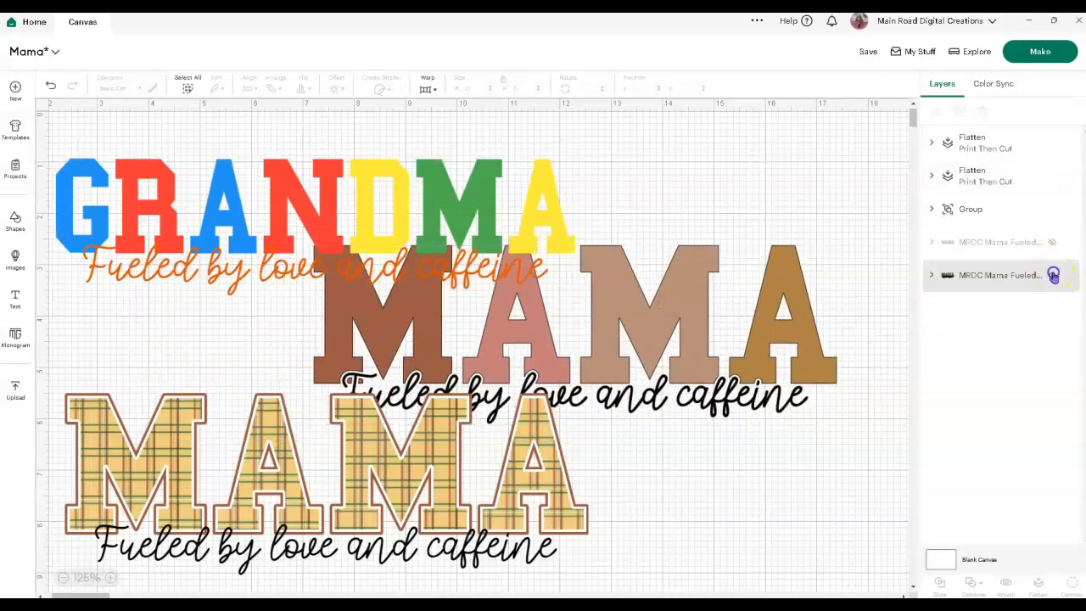
left_click(63, 577)
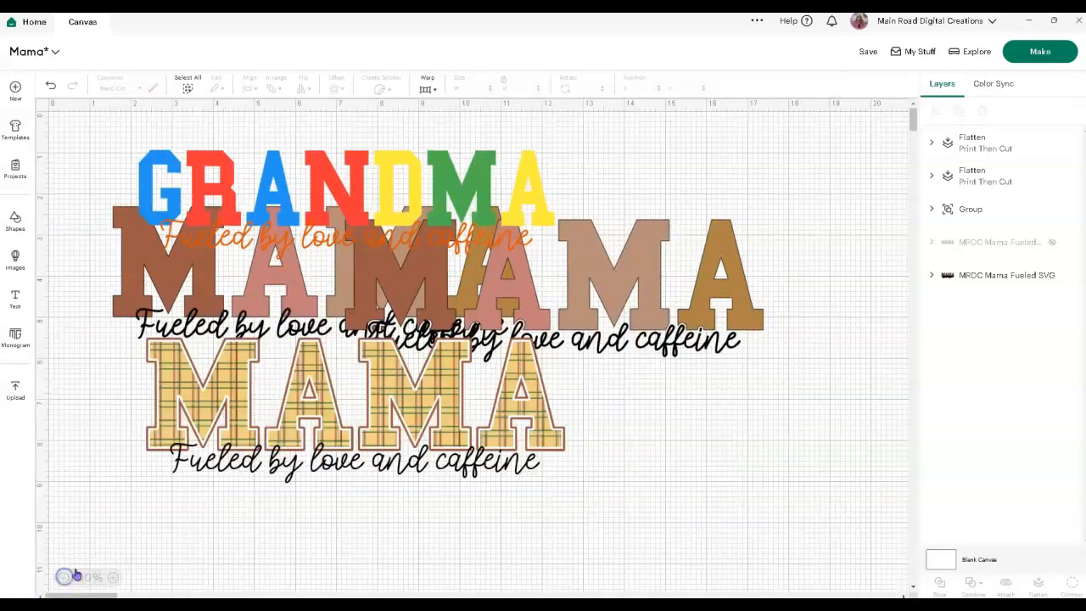
left_click_drag(696, 287, 744, 298)
- Arrange the four designs in a two-by-two grid: GRANDMA above plaid MAMA, and the original MAMA above the knockout MAMA group
left_click_drag(314, 426, 229, 501)
left_click_drag(615, 329, 649, 475)
left_click_drag(240, 299, 628, 222)
left_click_drag(373, 207, 293, 206)
left_click_drag(314, 430, 316, 379)
left_click_drag(563, 447, 576, 390)
left_click_drag(354, 402, 351, 368)
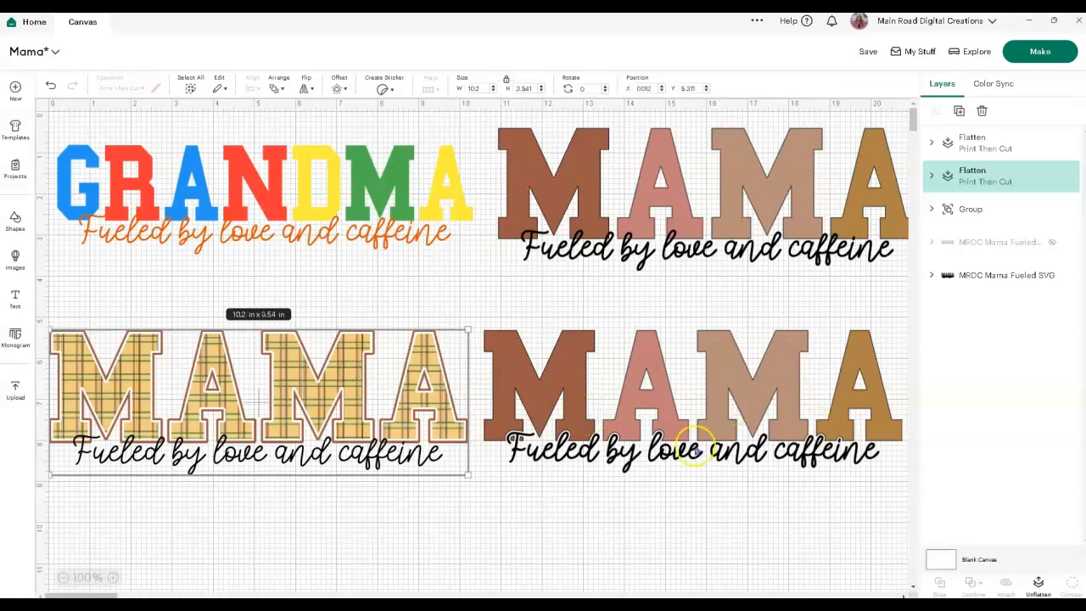